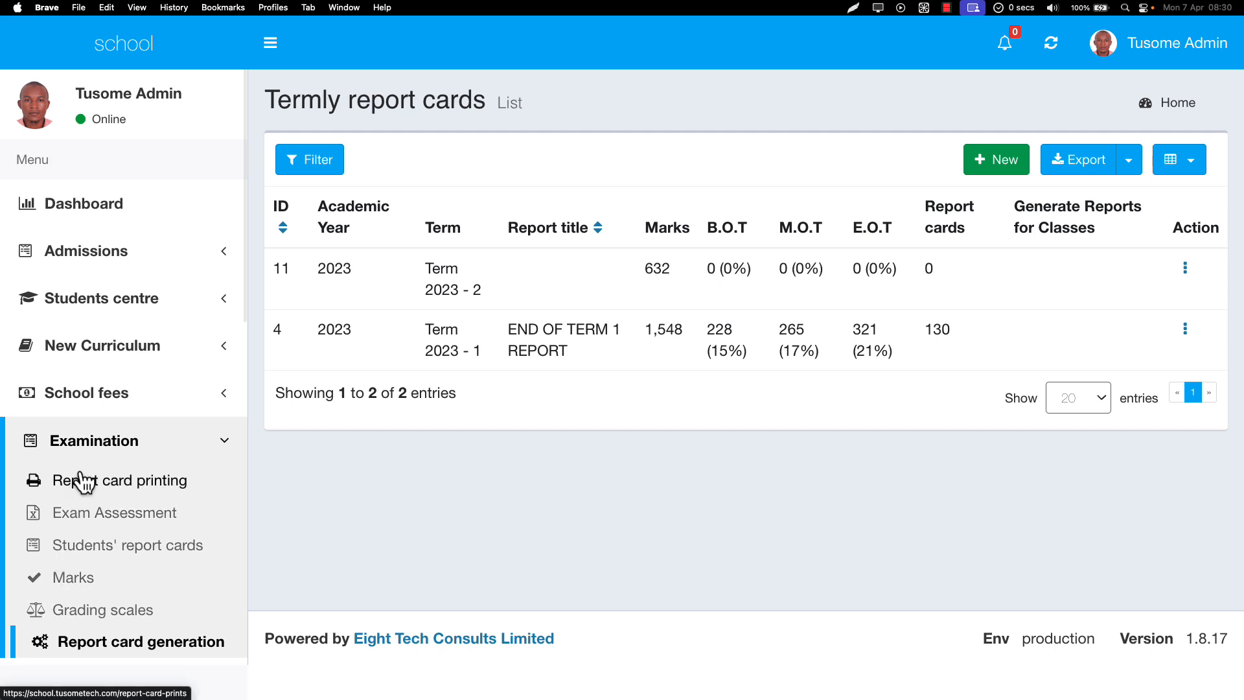
- Open the Report card generation list in the Examination section and highlight the Term 2023 - 2 row
{"action": "scroll", "coordinate": [83, 479], "scroll_direction": "down", "scroll_amount": 3}
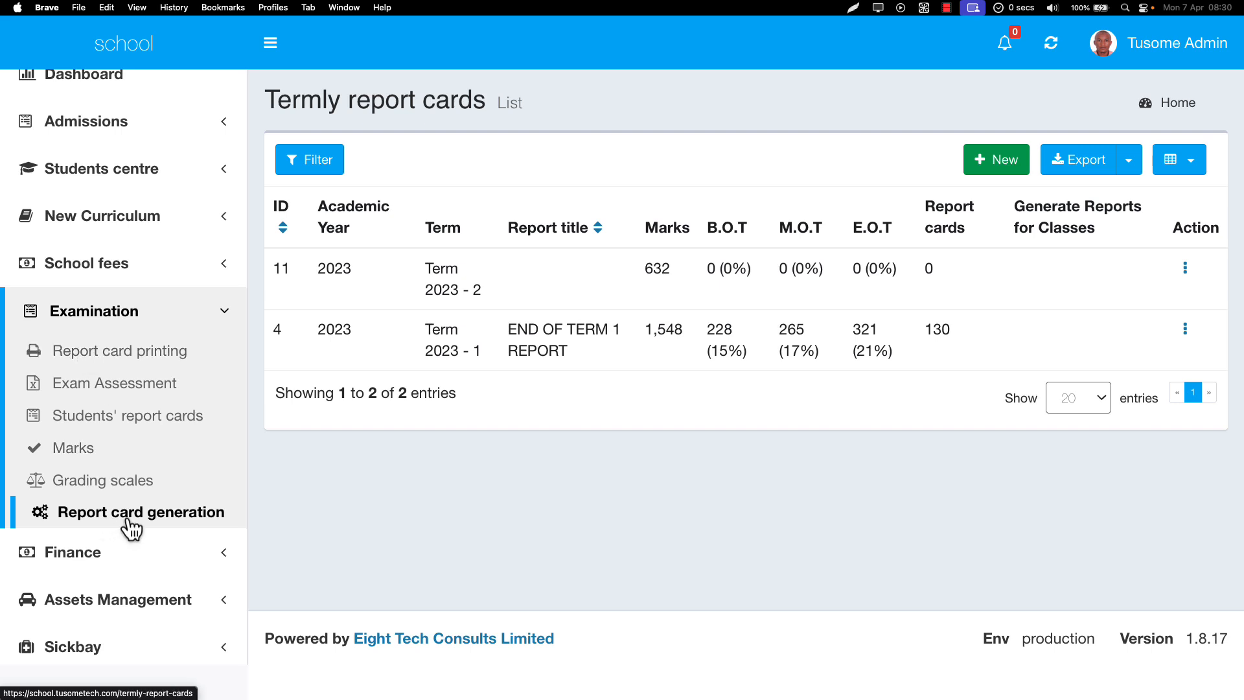
{"action": "left_click", "coordinate": [126, 319]}
{"action": "left_click", "coordinate": [126, 319]}
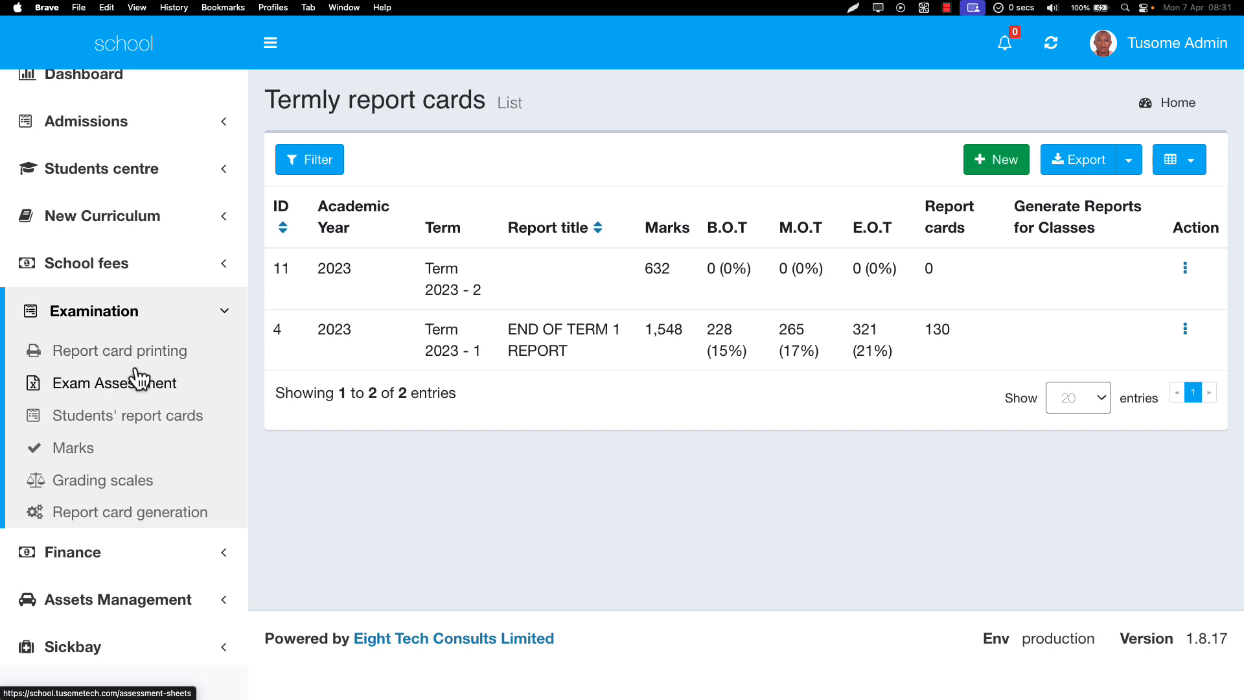
{"action": "left_click", "coordinate": [138, 527]}
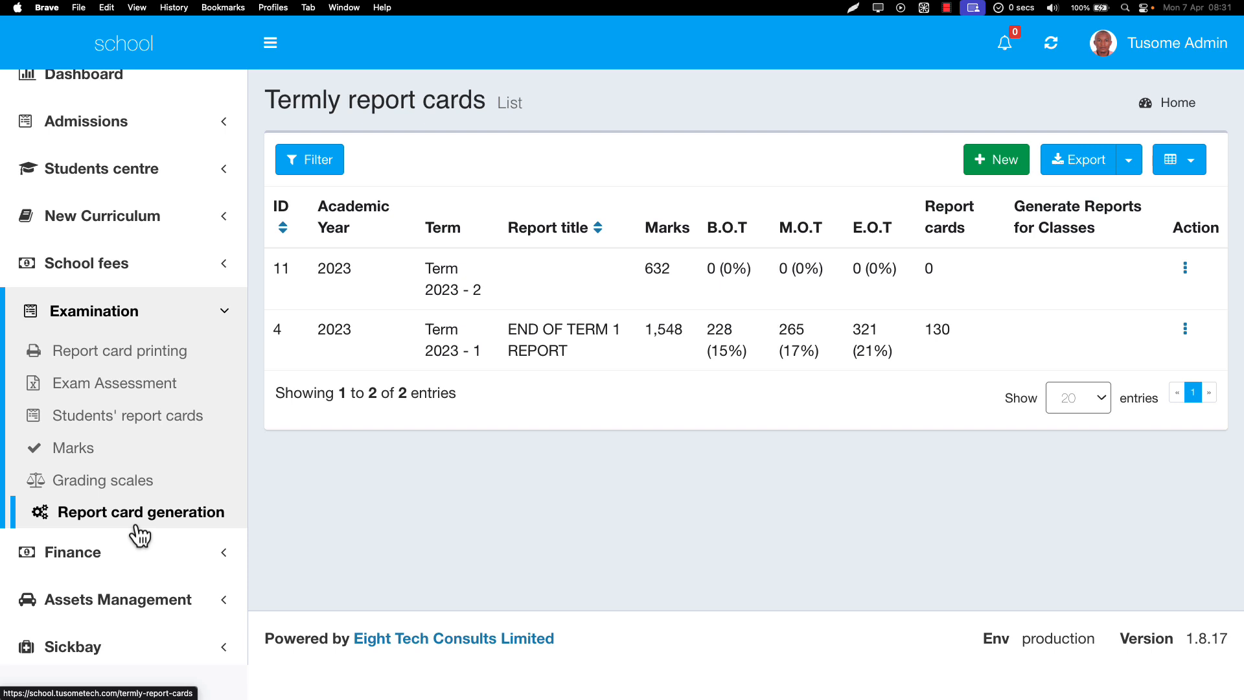
{"action": "left_click_drag", "start_coordinate": [424, 266], "coordinate": [908, 305]}
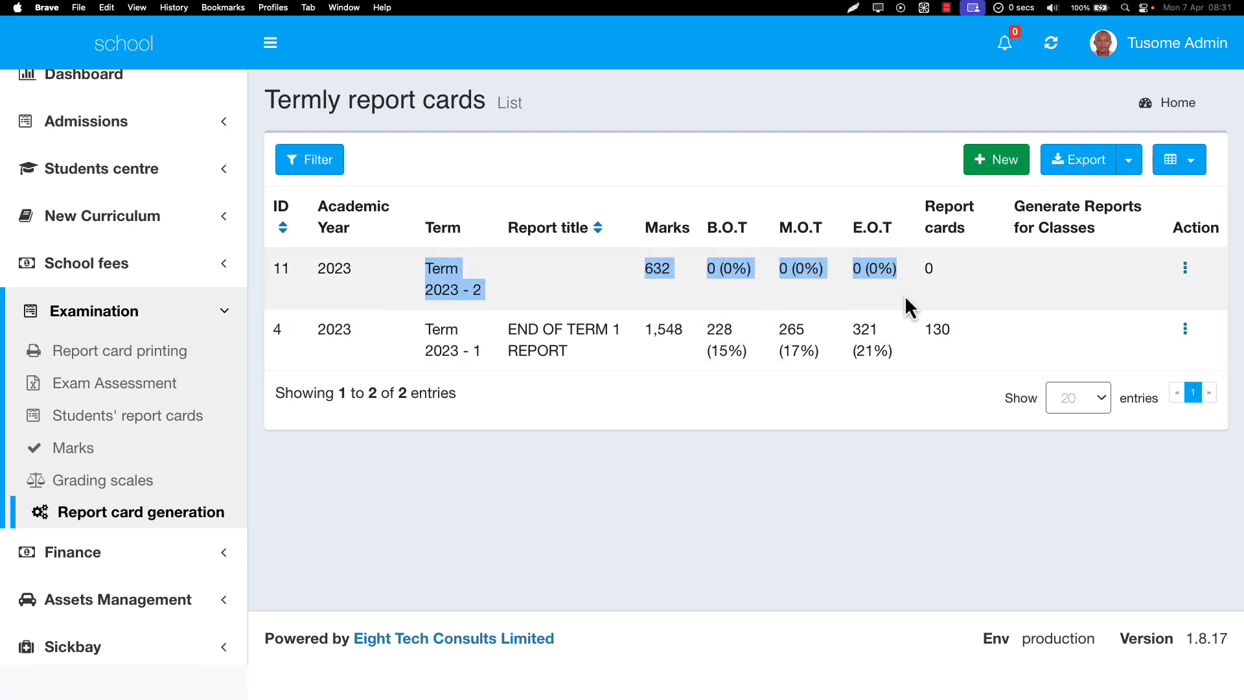
- Try to create a new termly report card for term 2023 - 2 and return to the list
{"action": "left_click", "coordinate": [1001, 163]}
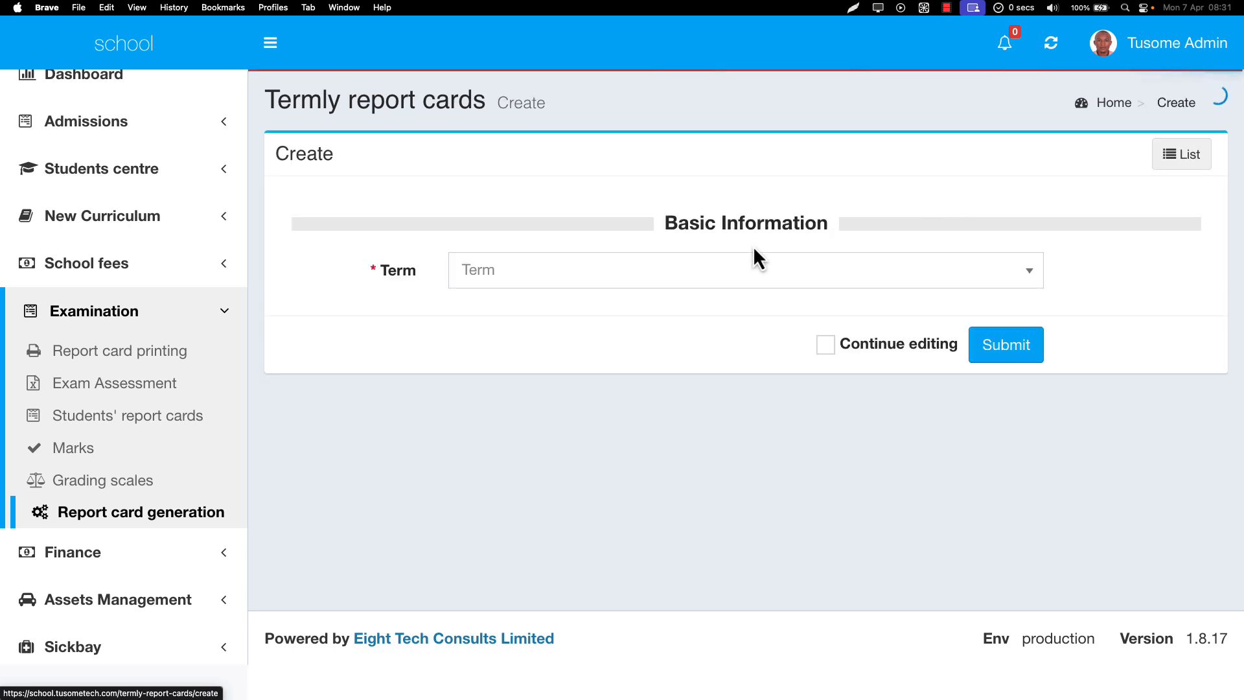
{"action": "left_click", "coordinate": [634, 273]}
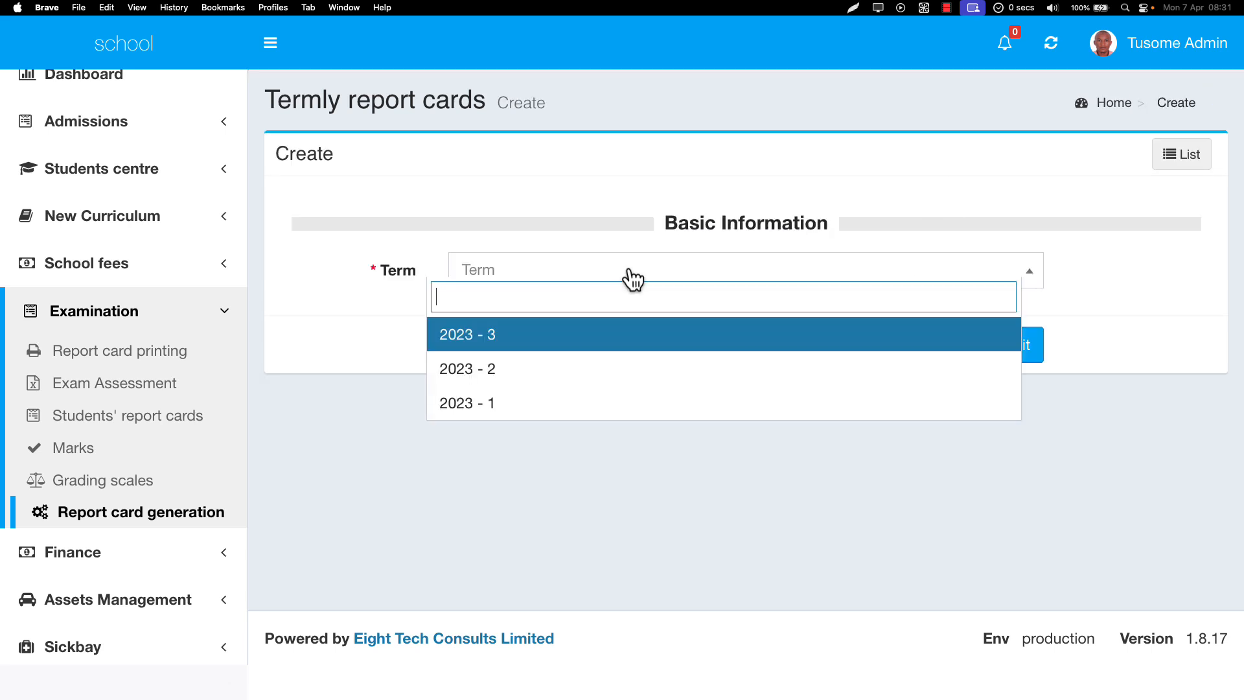
{"action": "left_click", "coordinate": [515, 372]}
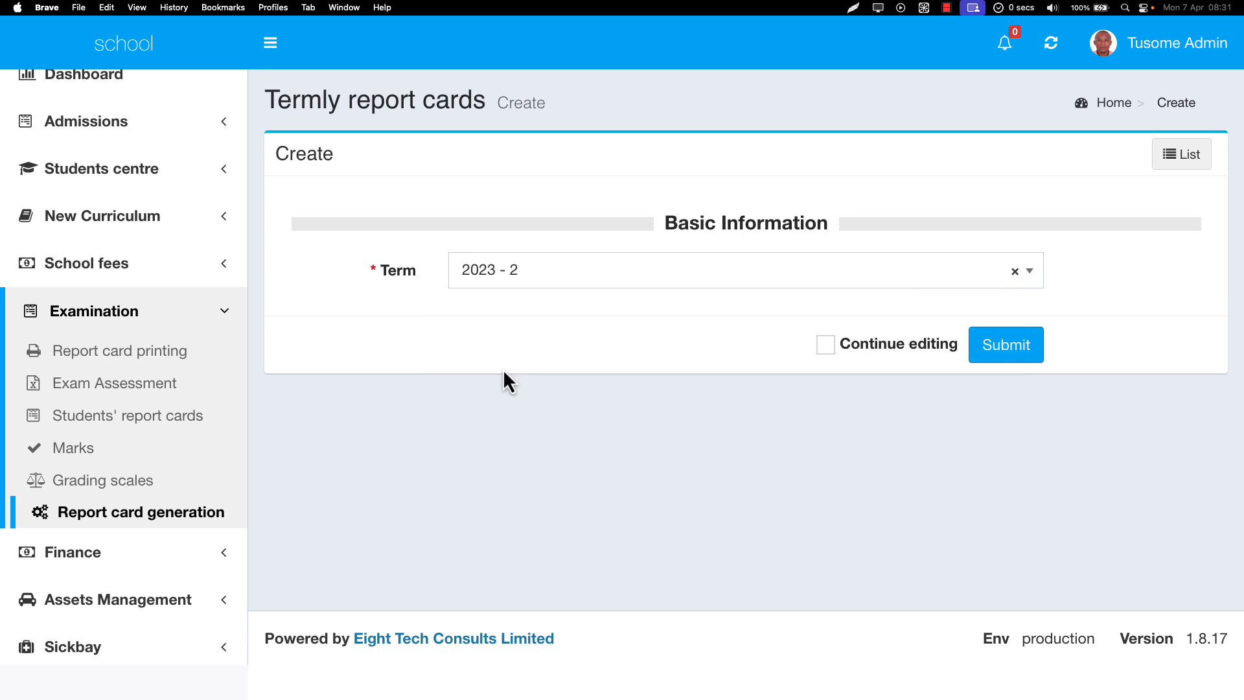
{"action": "left_click", "coordinate": [985, 343]}
{"action": "left_click", "coordinate": [1163, 162]}
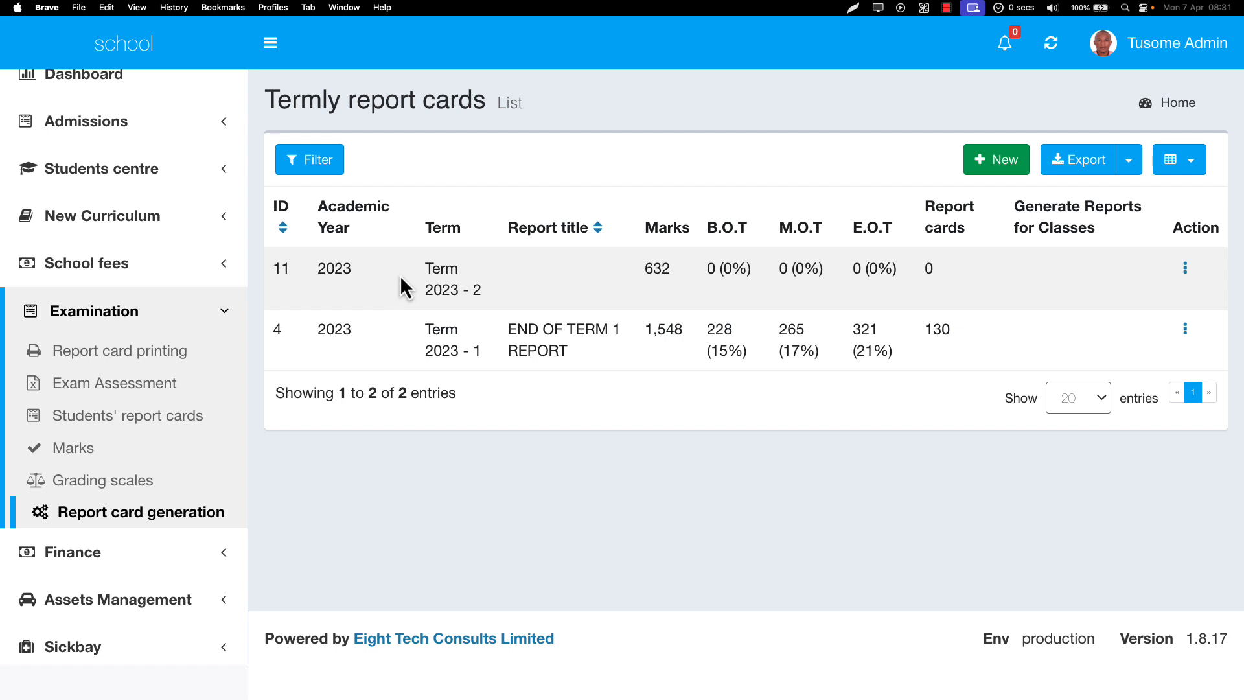
- Examine the marks, B.O.T, M.O.T, E.O.T and report card counts in the Term 2023 - 2 row
{"action": "left_click_drag", "start_coordinate": [399, 275], "coordinate": [923, 271]}
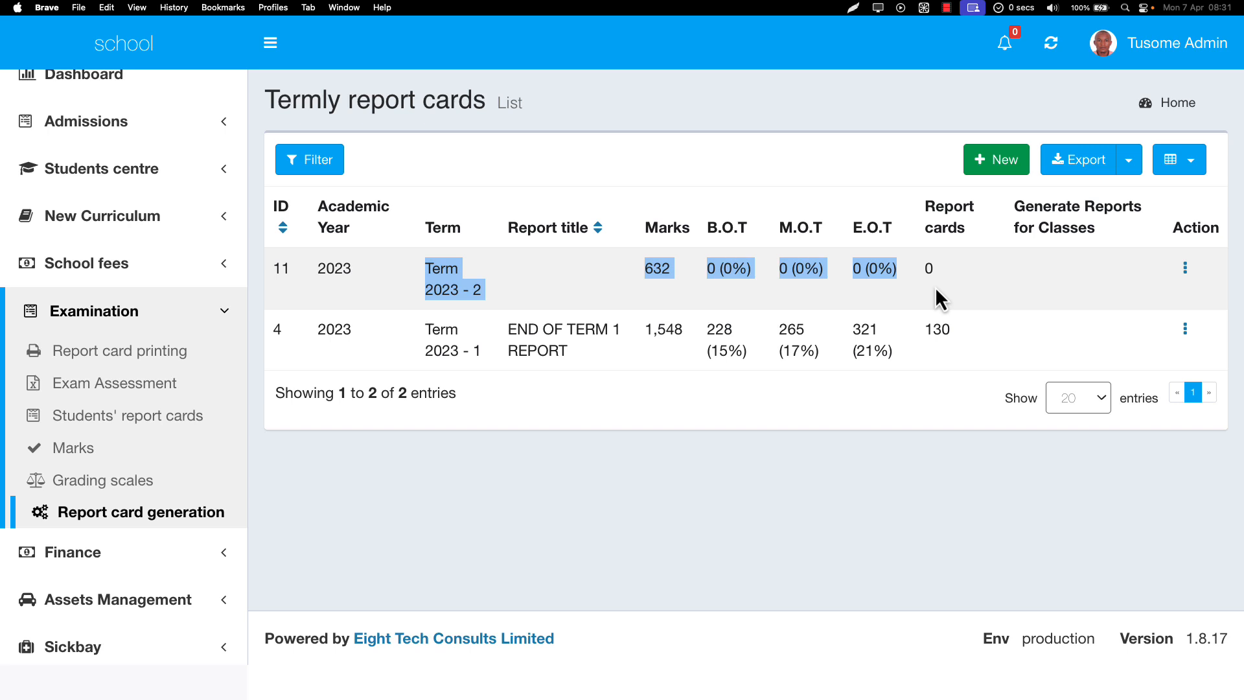
{"action": "left_click", "coordinate": [659, 268]}
{"action": "left_click_drag", "start_coordinate": [547, 275], "coordinate": [998, 275]}
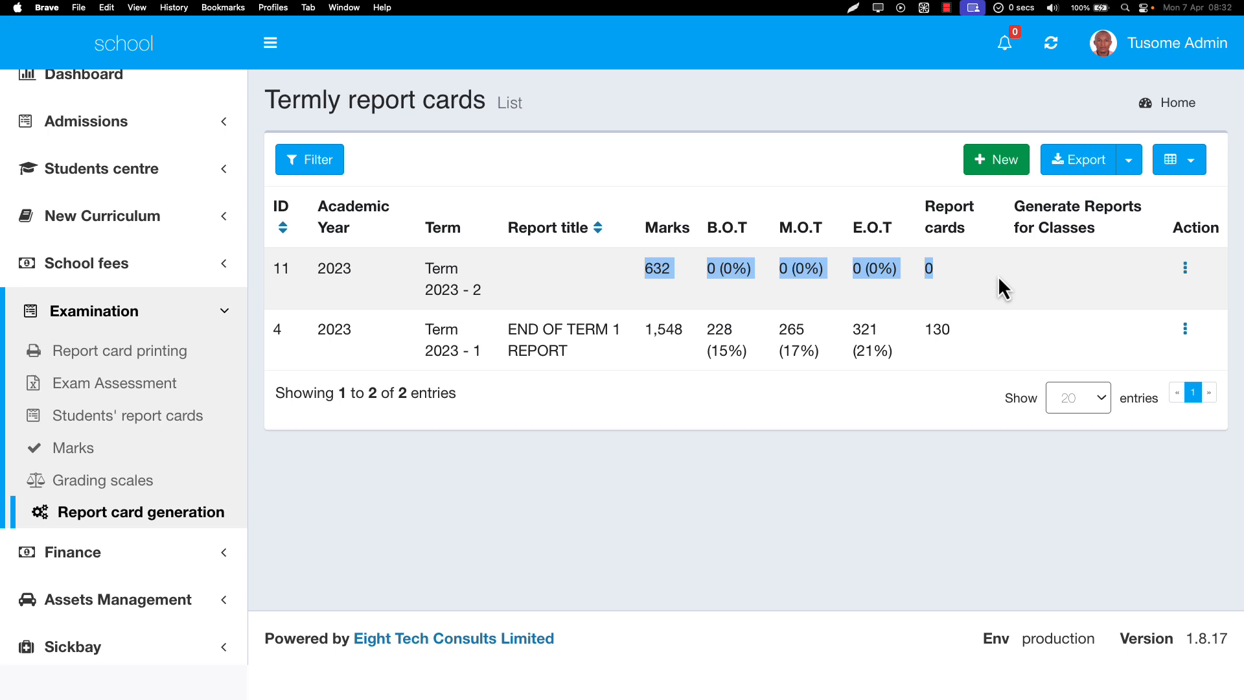
{"action": "left_click_drag", "start_coordinate": [644, 264], "coordinate": [760, 271]}
{"action": "left_click", "coordinate": [707, 270]}
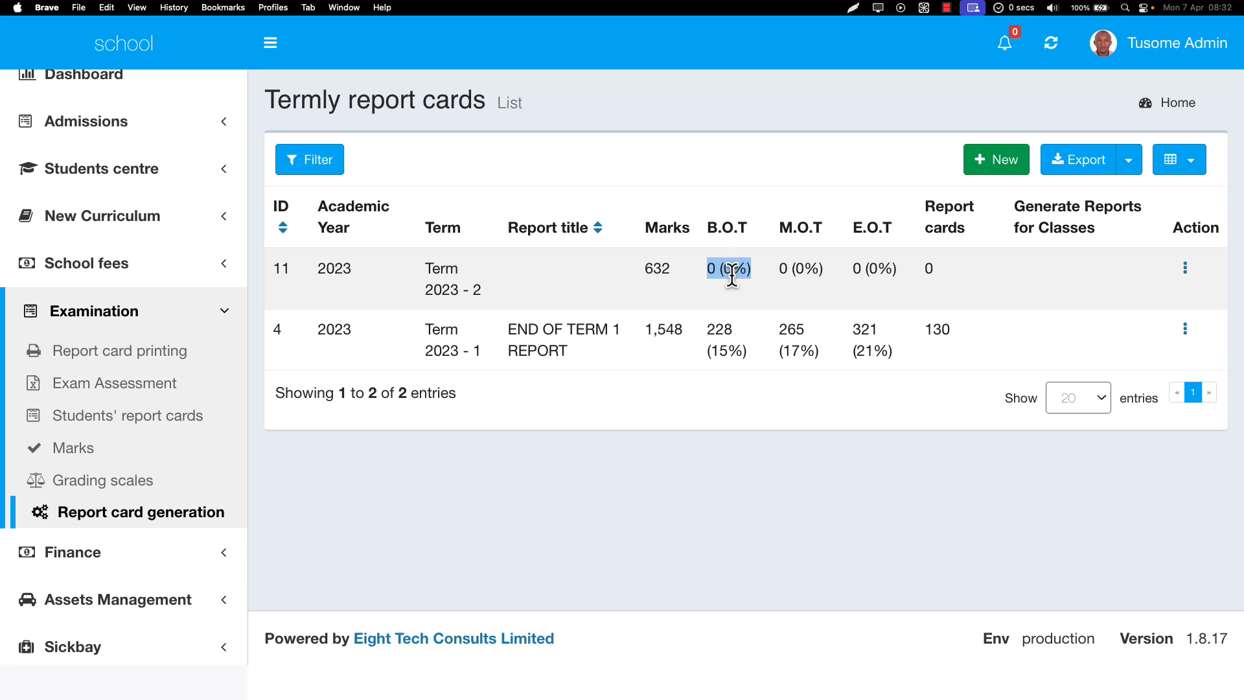
{"action": "left_click", "coordinate": [732, 274]}
{"action": "left_click_drag", "start_coordinate": [731, 273], "coordinate": [717, 272]}
{"action": "left_click_drag", "start_coordinate": [820, 271], "coordinate": [785, 269]}
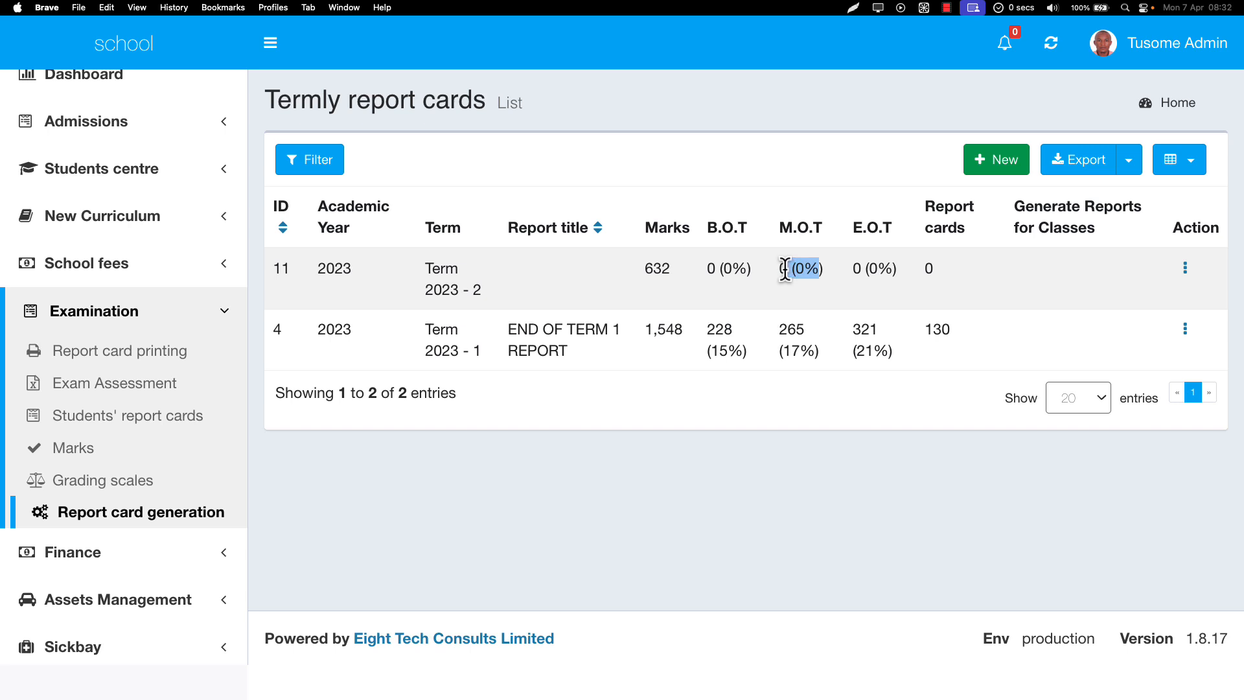
{"action": "left_click_drag", "start_coordinate": [886, 270], "coordinate": [725, 273]}
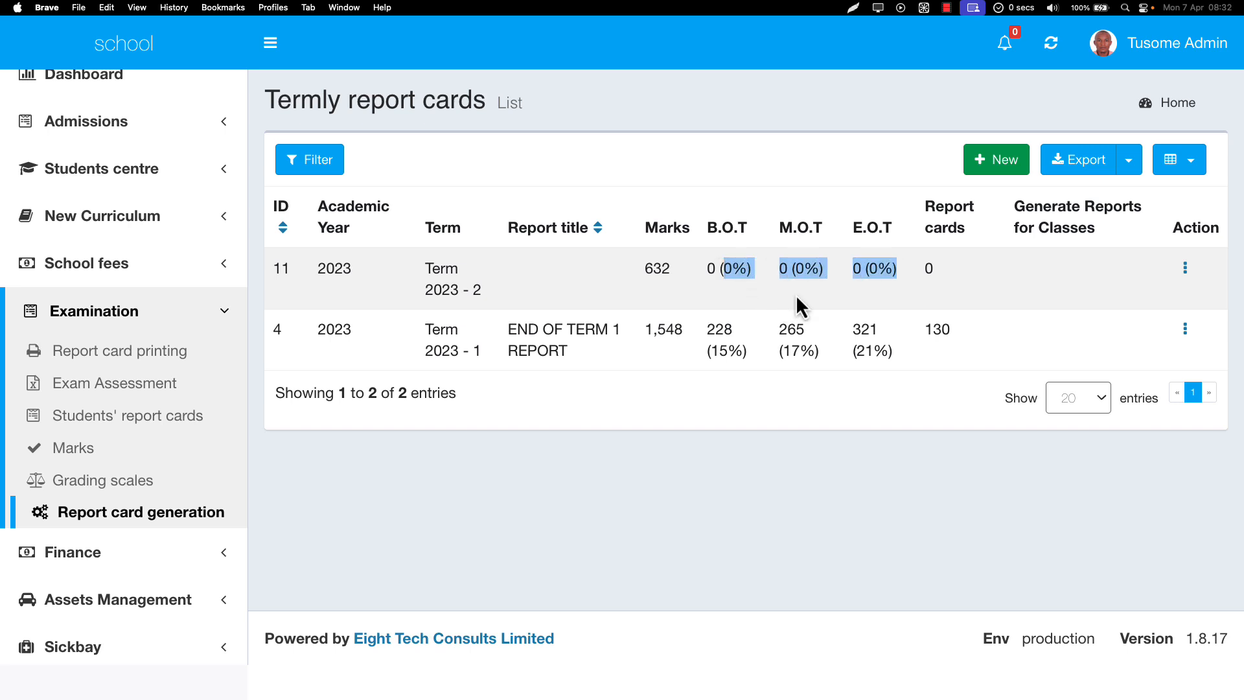
{"action": "left_click", "coordinate": [779, 281]}
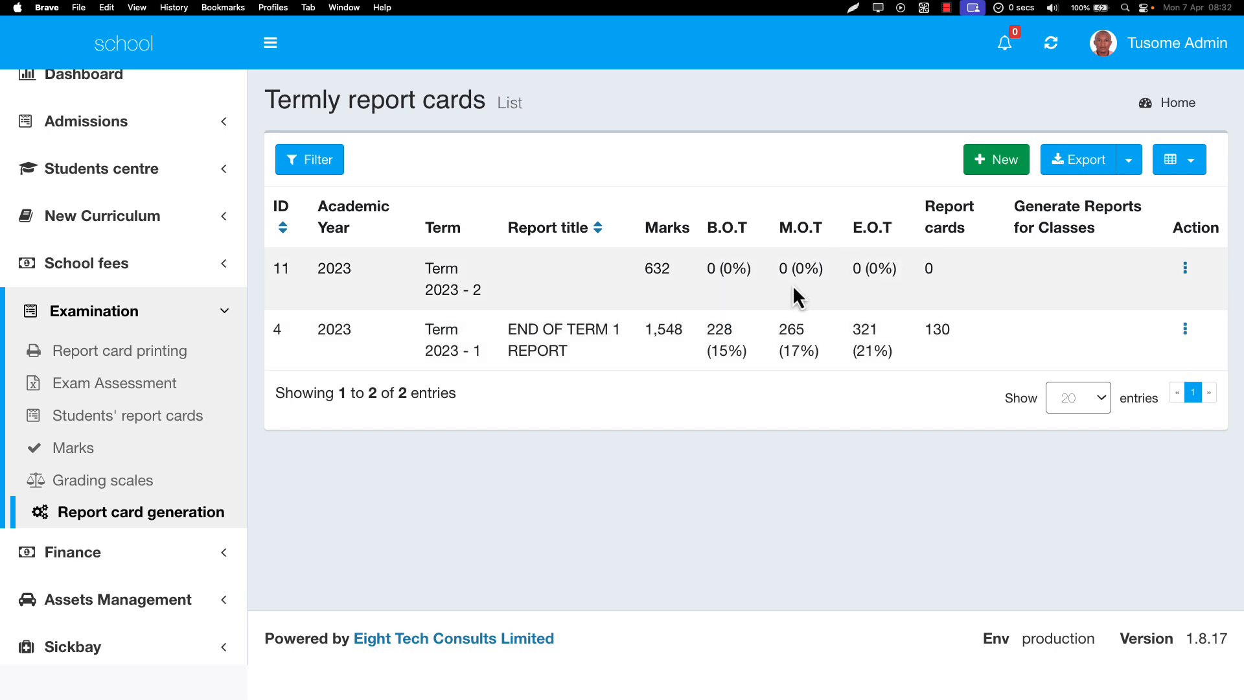
{"action": "left_click_drag", "start_coordinate": [779, 268], "coordinate": [814, 268]}
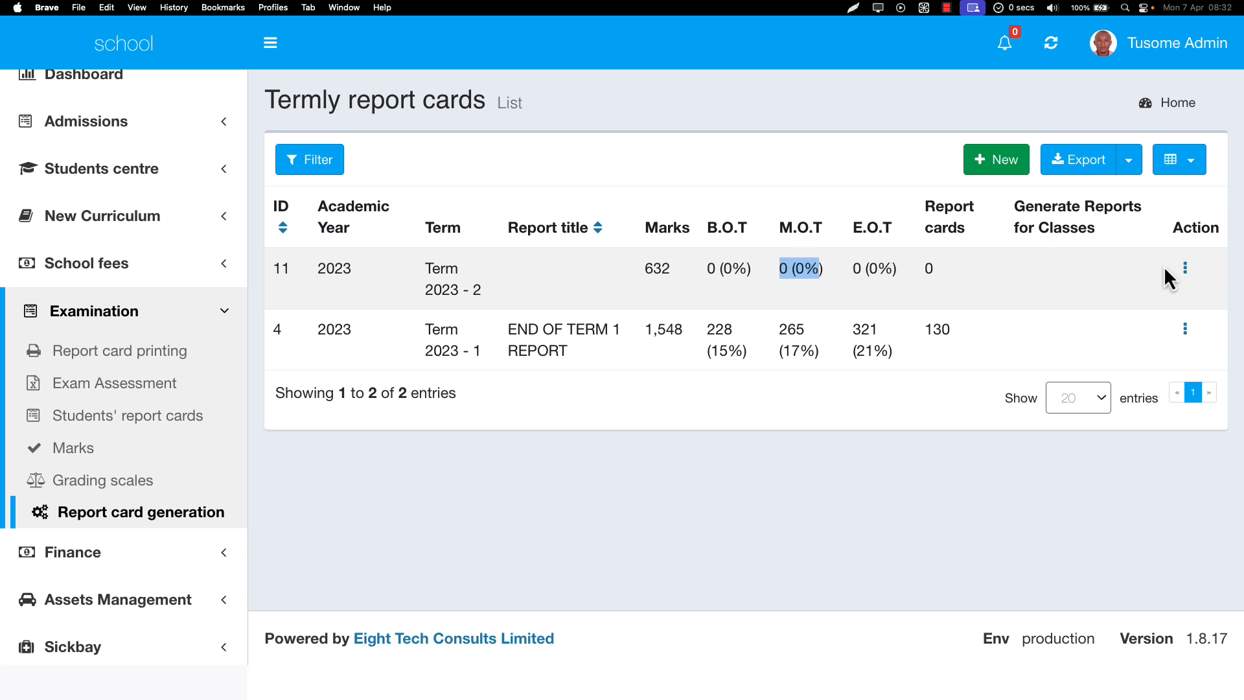
{"action": "left_click", "coordinate": [1187, 272]}
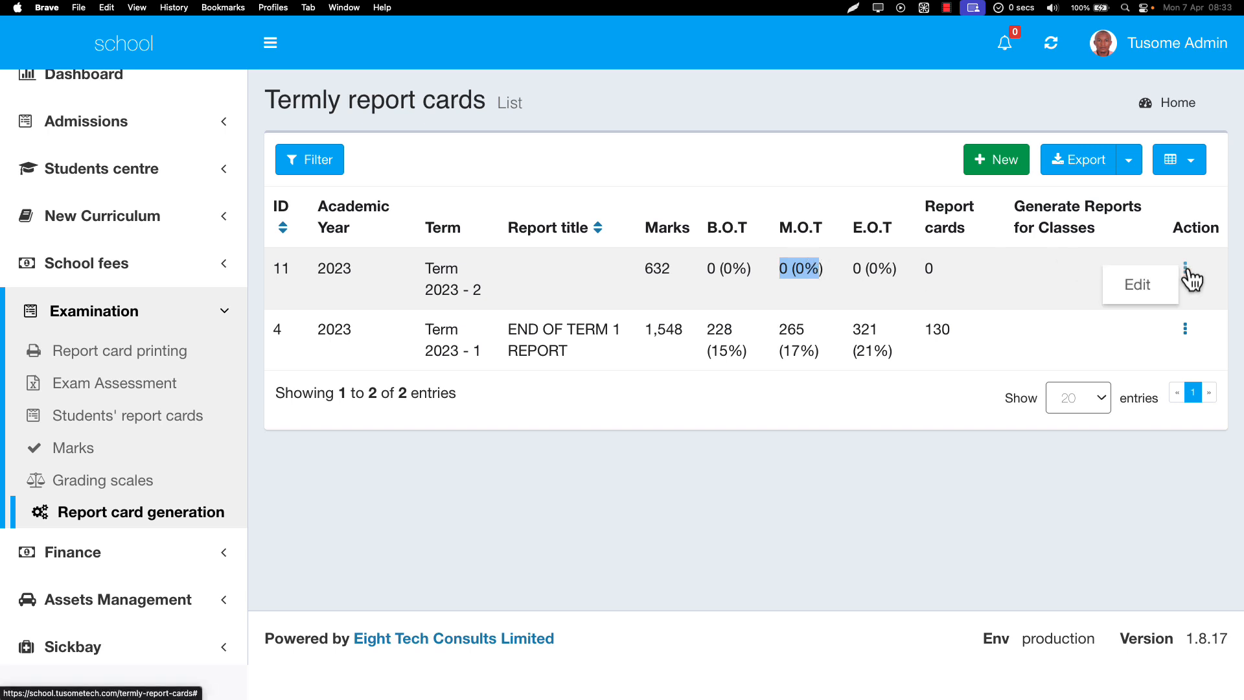
{"action": "left_click", "coordinate": [775, 266]}
{"action": "left_click_drag", "start_coordinate": [775, 267], "coordinate": [934, 267]}
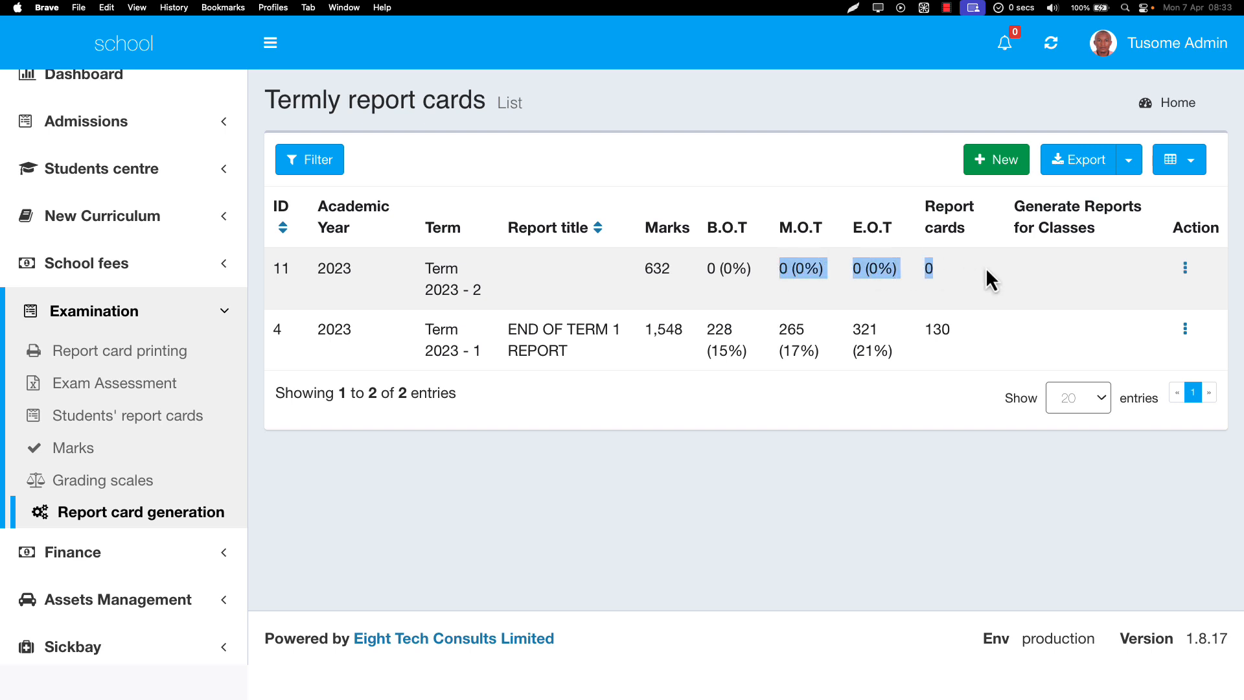
- Open the Term 2023 - 2 termly report card for editing and look over its whole settings form
{"action": "left_click", "coordinate": [1186, 269]}
{"action": "left_click", "coordinate": [1174, 281]}
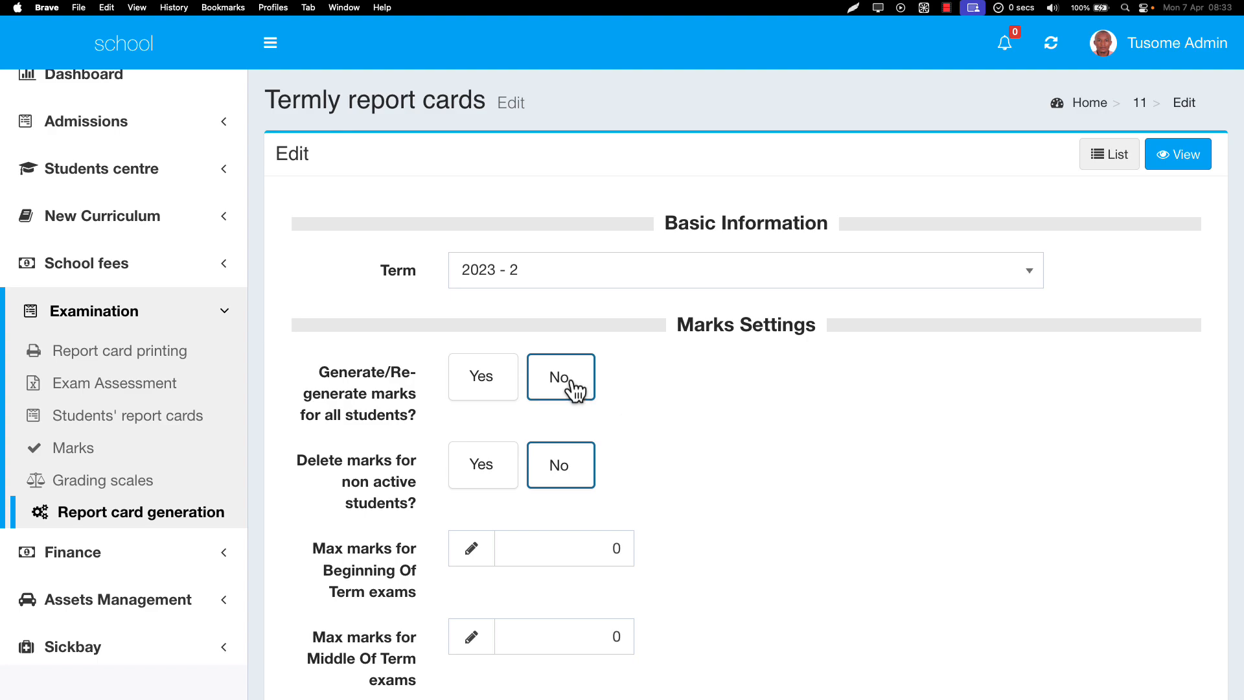
{"action": "scroll", "coordinate": [525, 325], "scroll_direction": "down", "scroll_amount": 1}
{"action": "scroll", "coordinate": [525, 324], "scroll_direction": "down", "scroll_amount": 20}
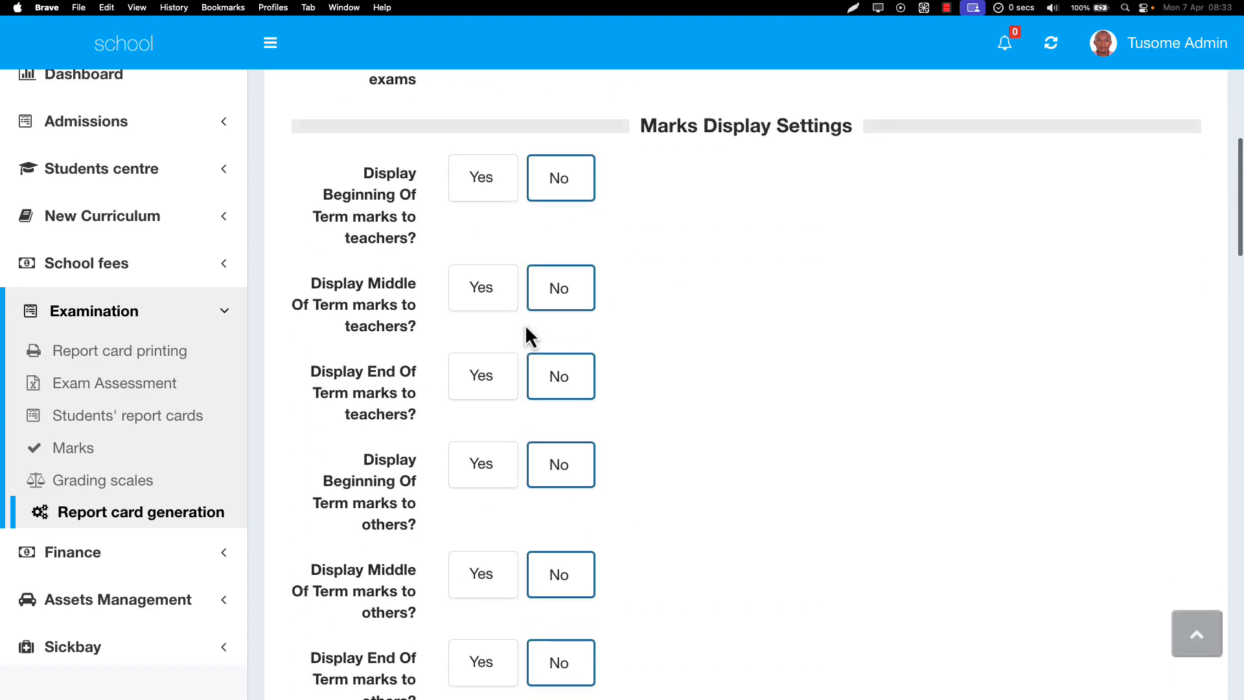
{"action": "scroll", "coordinate": [524, 324], "scroll_direction": "down", "scroll_amount": 5}
{"action": "scroll", "coordinate": [525, 324], "scroll_direction": "up", "scroll_amount": 15}
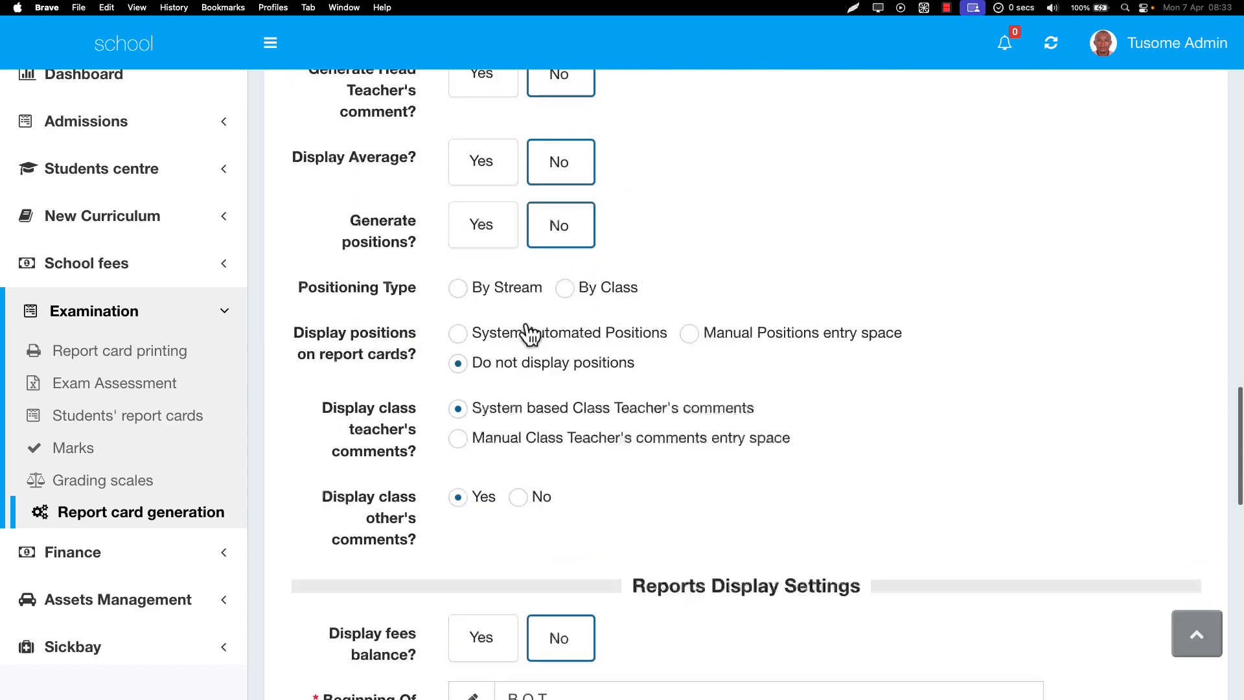
{"action": "scroll", "coordinate": [525, 324], "scroll_direction": "down", "scroll_amount": 2}
{"action": "scroll", "coordinate": [525, 324], "scroll_direction": "up", "scroll_amount": 8}
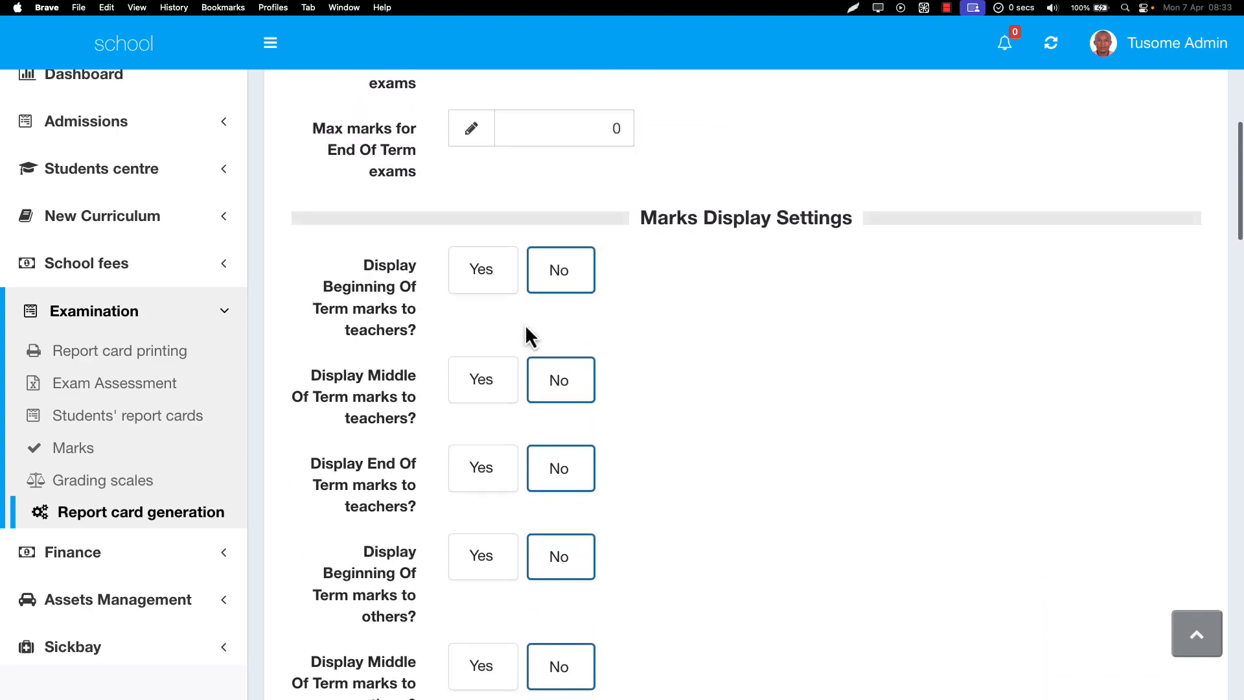
{"action": "scroll", "coordinate": [525, 324], "scroll_direction": "down", "scroll_amount": 20}
{"action": "scroll", "coordinate": [525, 324], "scroll_direction": "down", "scroll_amount": 10}
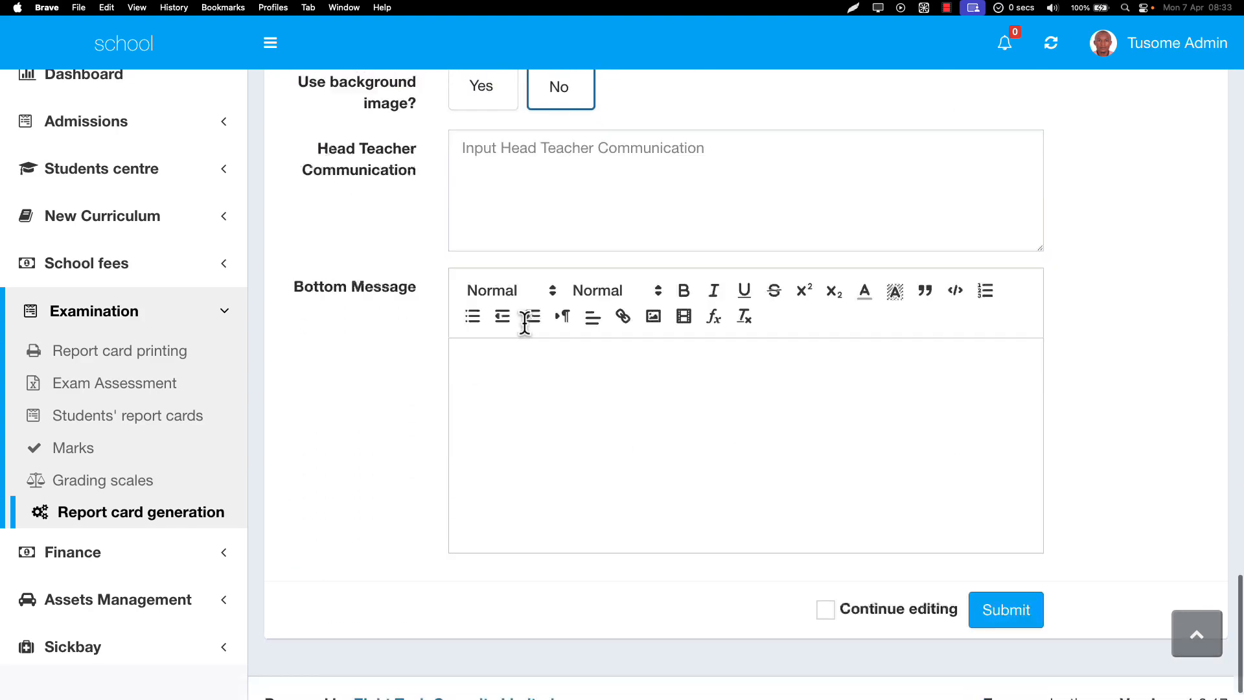
{"action": "scroll", "coordinate": [524, 324], "scroll_direction": "up", "scroll_amount": 20}
{"action": "scroll", "coordinate": [524, 324], "scroll_direction": "up", "scroll_amount": 15}
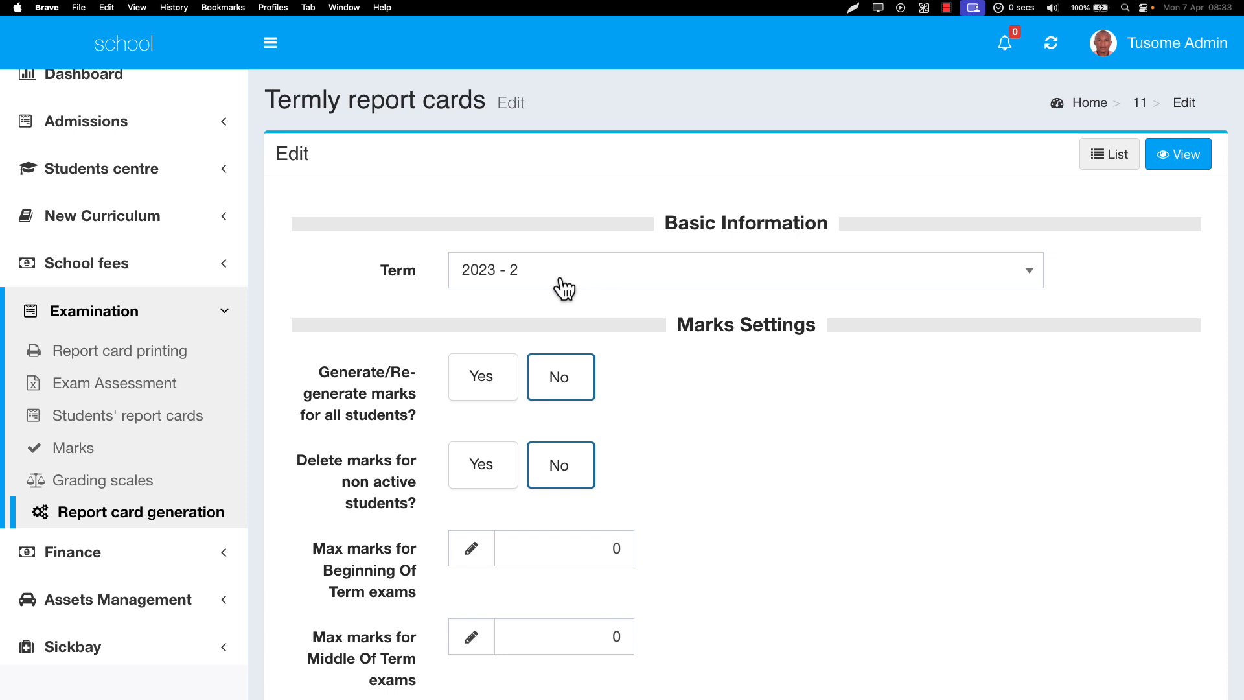
- Review the Term field, the Marks Settings section and the Marks Display Settings section of the report card form
{"action": "left_click_drag", "start_coordinate": [422, 271], "coordinate": [478, 271]}
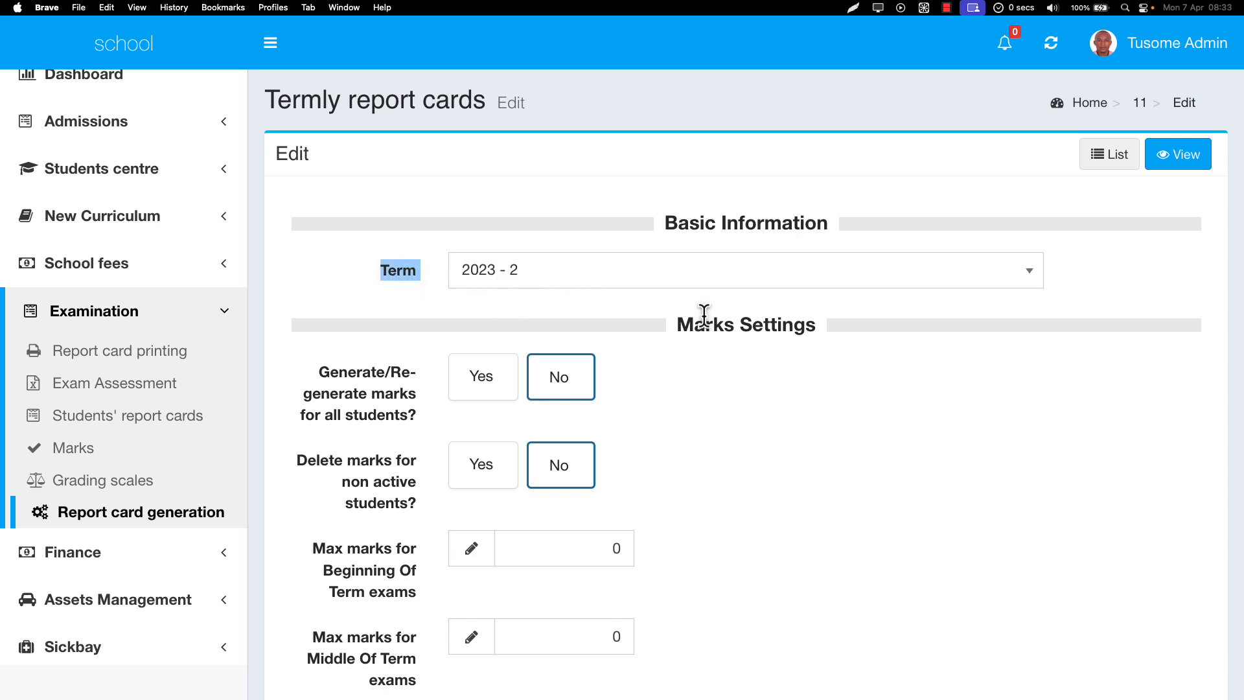
{"action": "left_click_drag", "start_coordinate": [678, 324], "coordinate": [787, 330]}
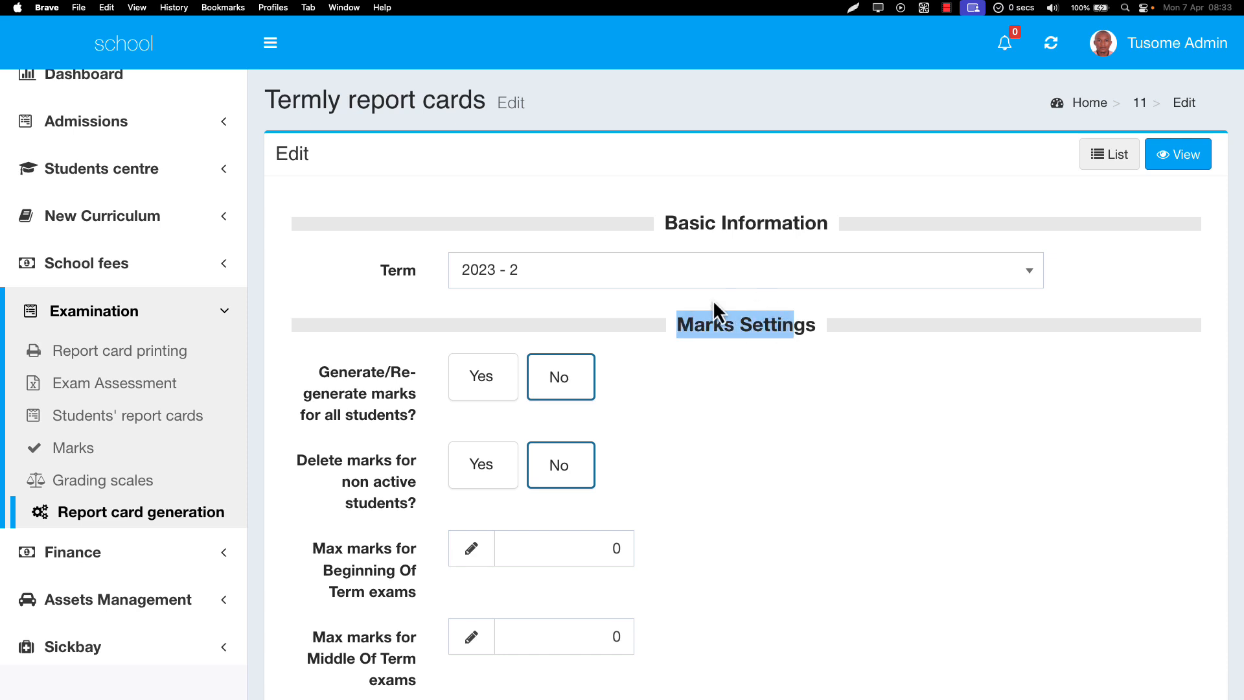
{"action": "left_click_drag", "start_coordinate": [704, 330], "coordinate": [792, 332]}
{"action": "scroll", "coordinate": [792, 333], "scroll_direction": "down", "scroll_amount": 1}
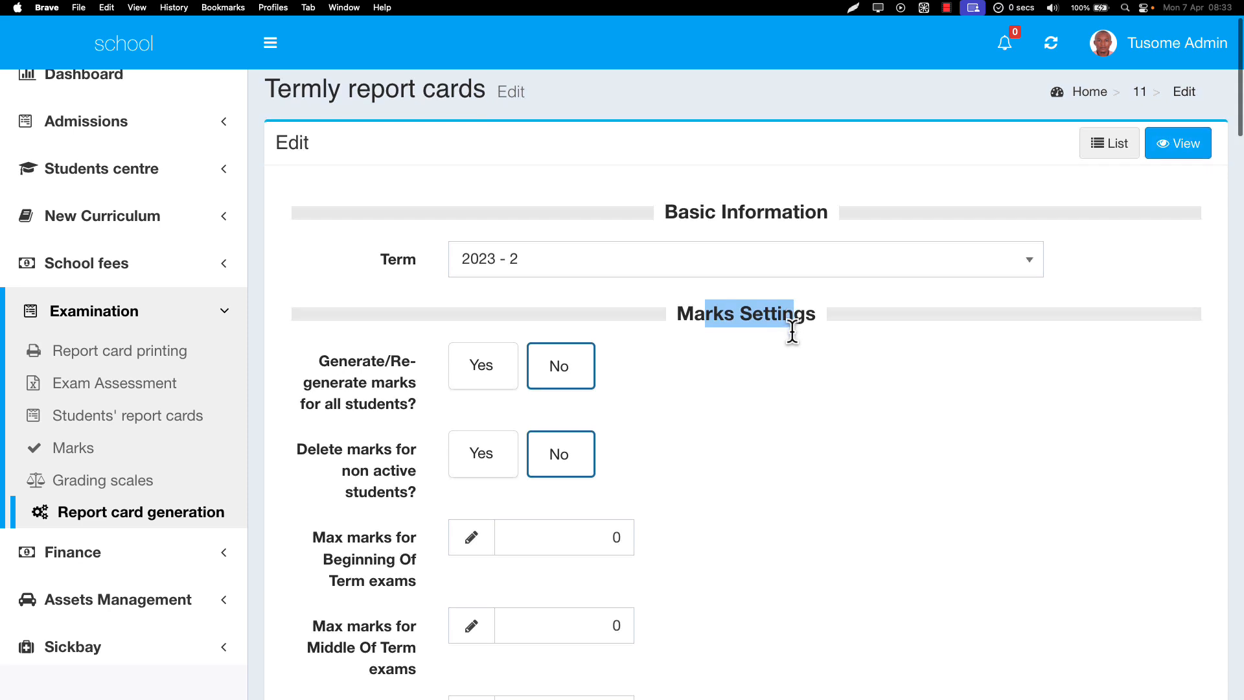
{"action": "scroll", "coordinate": [792, 333], "scroll_direction": "down", "scroll_amount": 1}
{"action": "scroll", "coordinate": [792, 332], "scroll_direction": "down", "scroll_amount": 7}
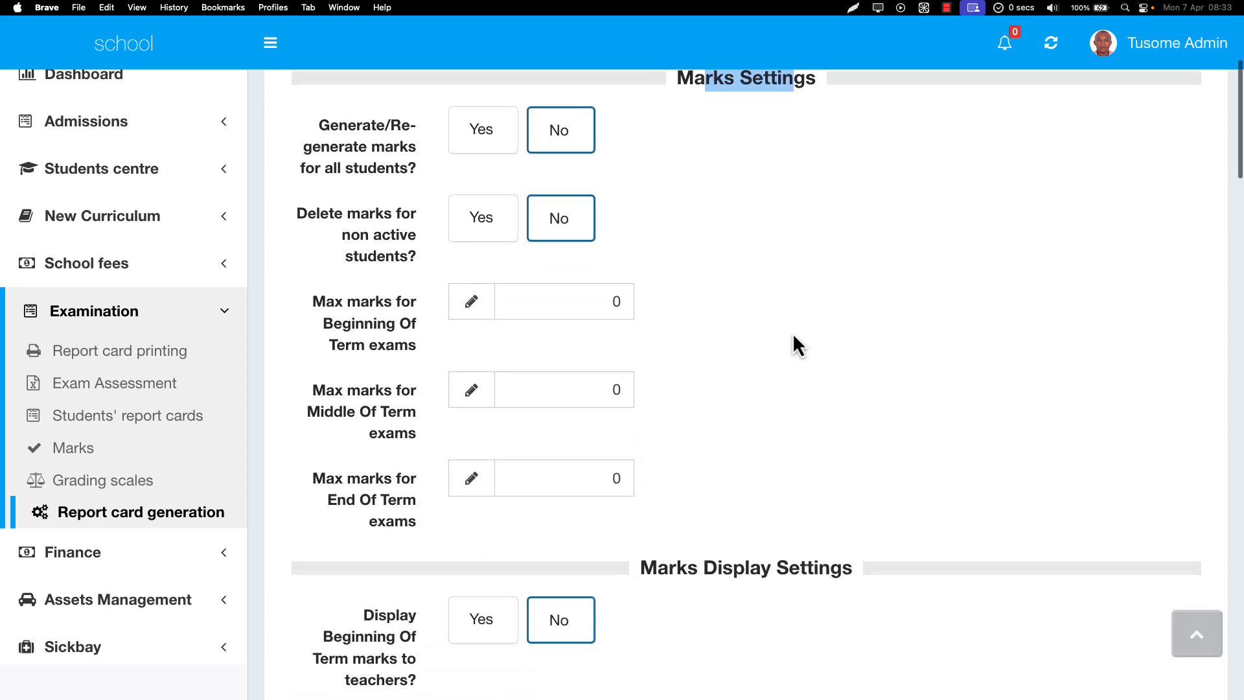
{"action": "left_click_drag", "start_coordinate": [675, 317], "coordinate": [830, 319]}
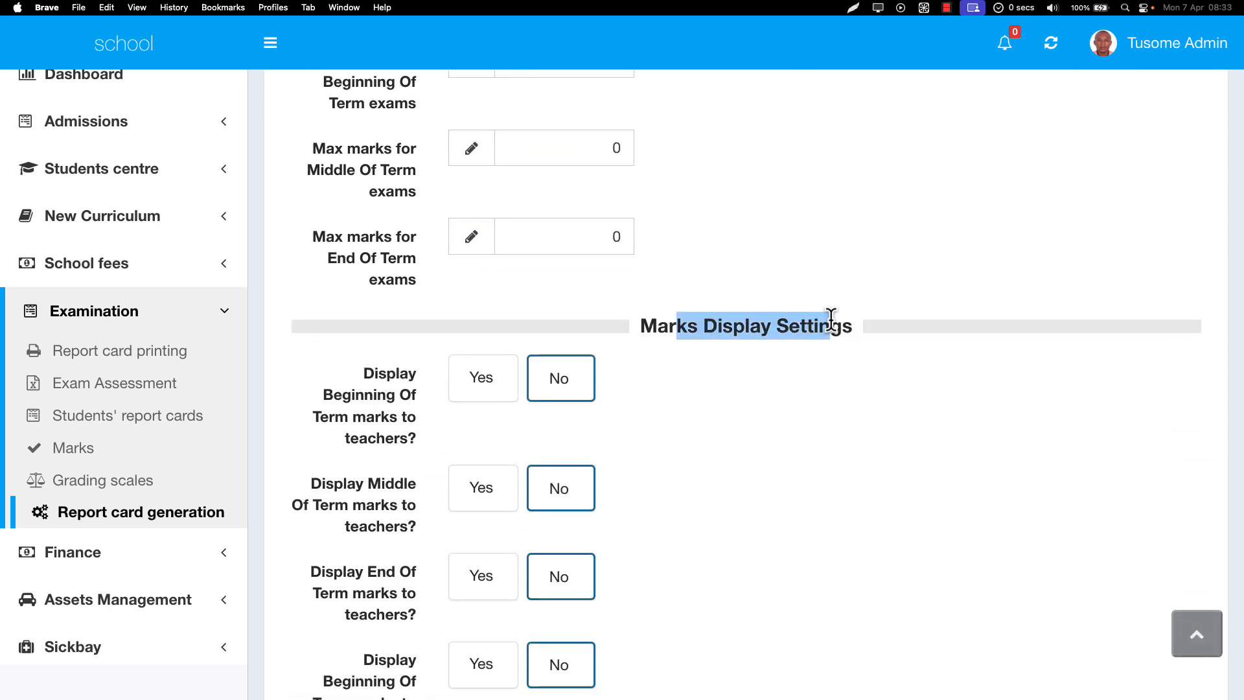
{"action": "scroll", "coordinate": [830, 319], "scroll_direction": "down", "scroll_amount": 1}
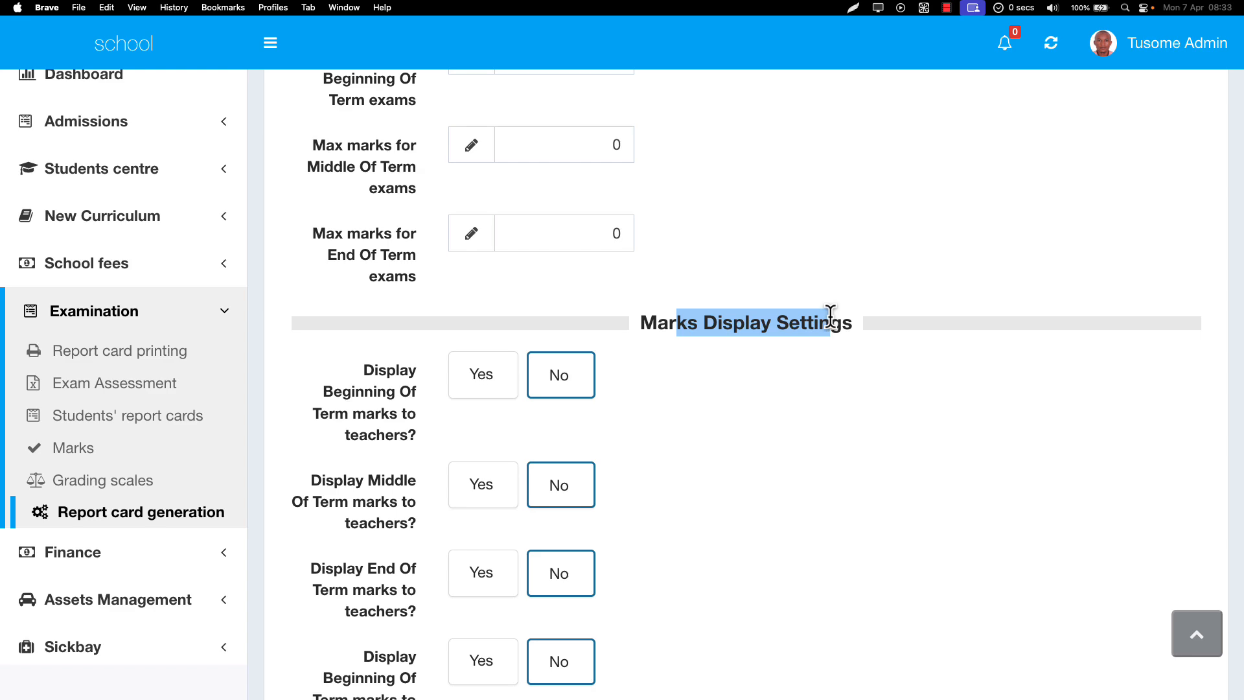
{"action": "scroll", "coordinate": [830, 316], "scroll_direction": "up", "scroll_amount": 1}
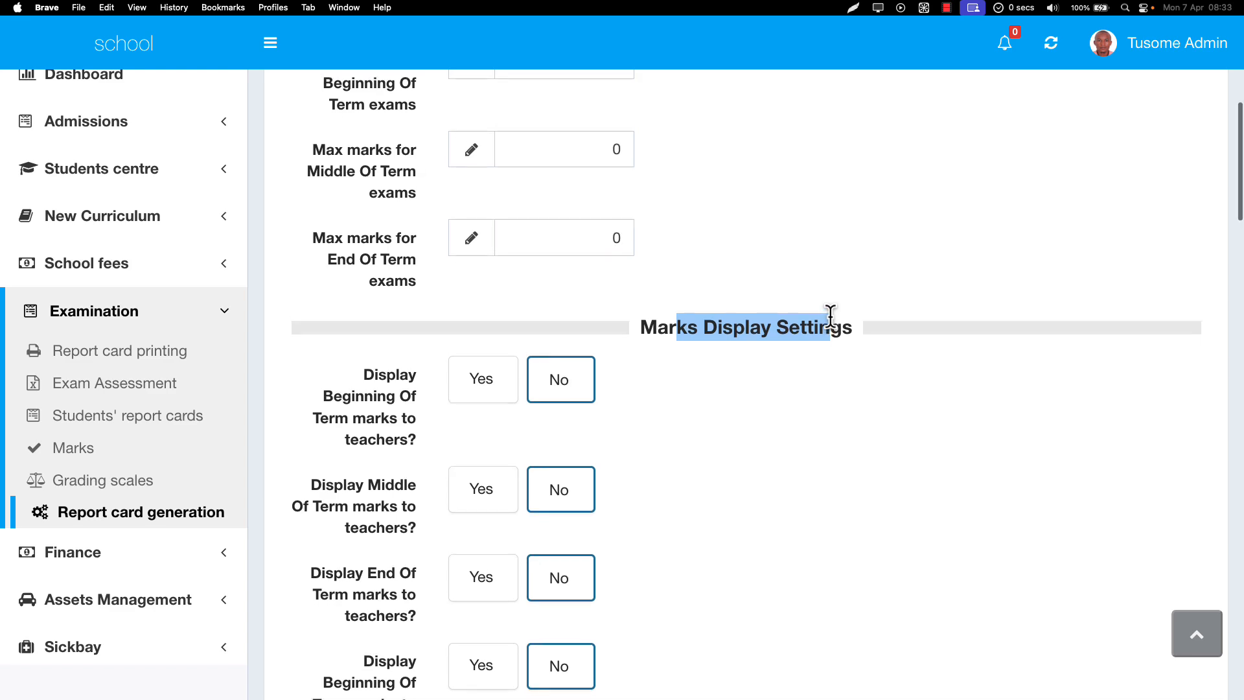
- Review the Submission Settings and Reports Settings sections of the report card form
{"action": "scroll", "coordinate": [831, 317], "scroll_direction": "down", "scroll_amount": 10}
{"action": "scroll", "coordinate": [832, 322], "scroll_direction": "down", "scroll_amount": 3}
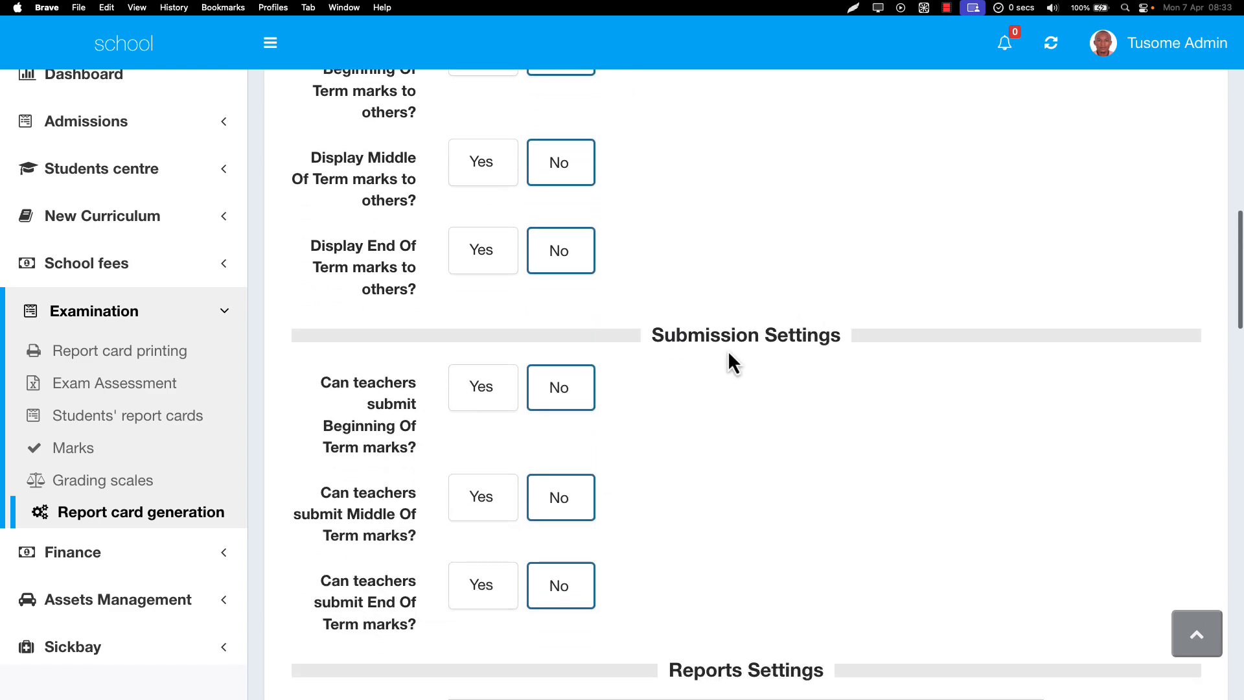
{"action": "left_click_drag", "start_coordinate": [705, 337], "coordinate": [784, 346]}
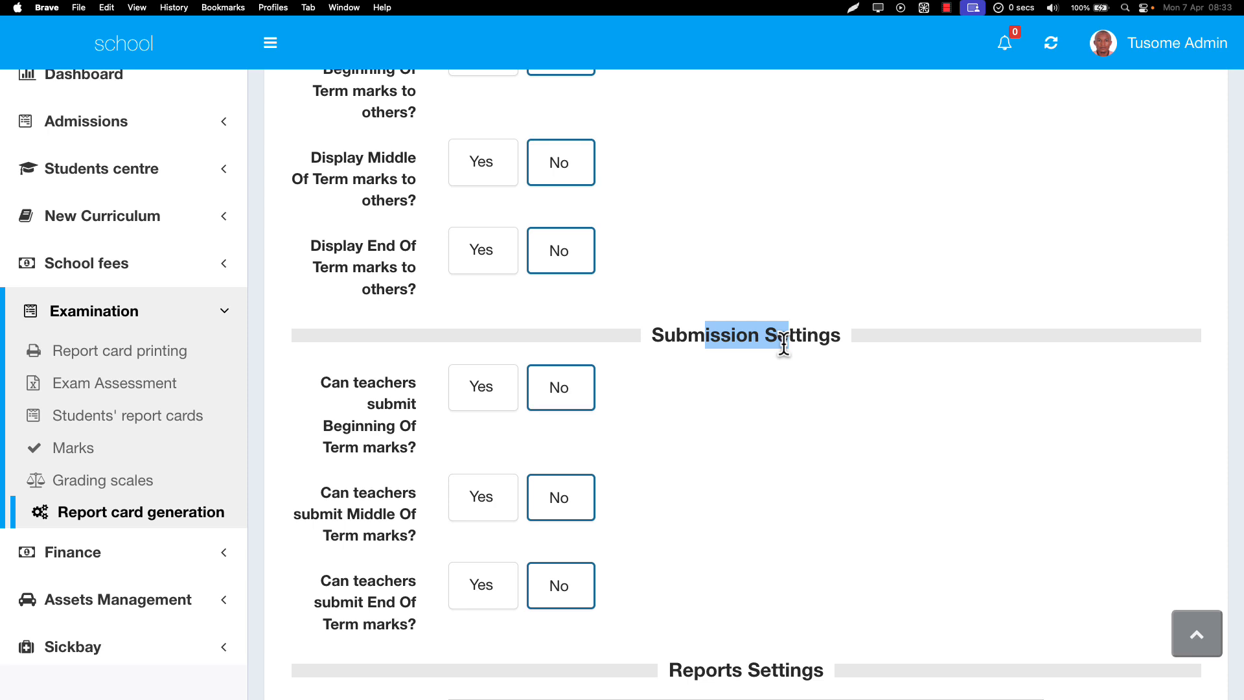
{"action": "scroll", "coordinate": [790, 324], "scroll_direction": "down", "scroll_amount": 5}
{"action": "scroll", "coordinate": [745, 479], "scroll_direction": "down", "scroll_amount": 2}
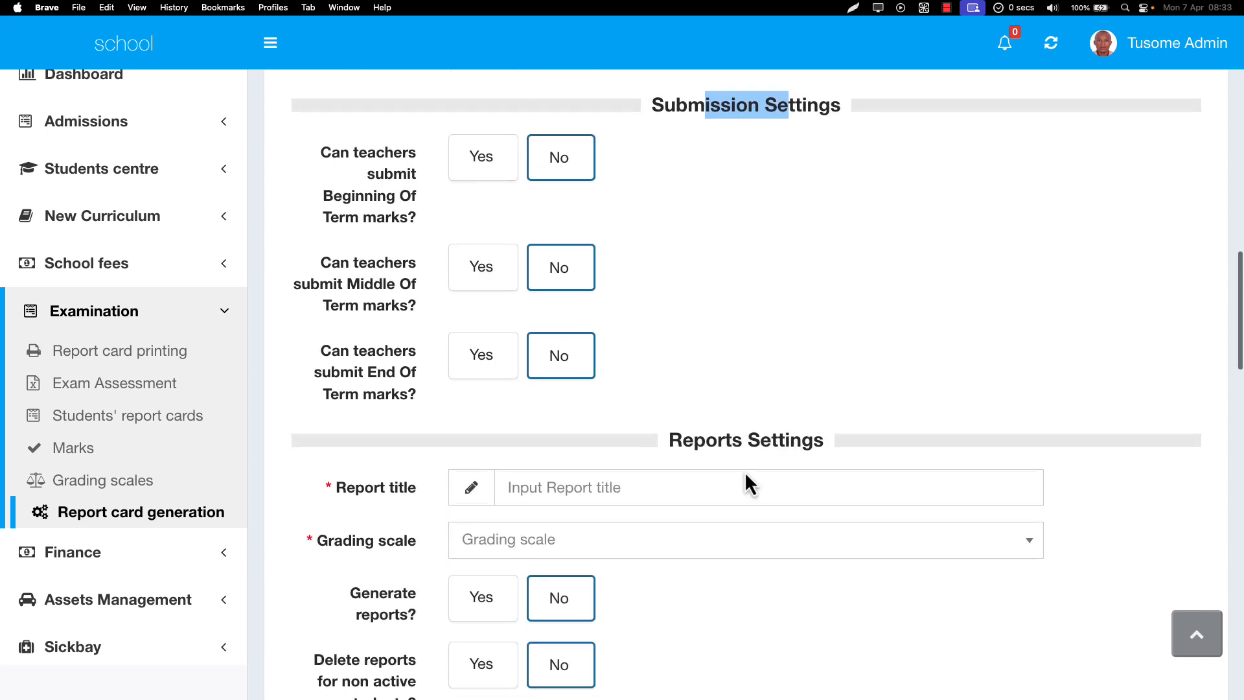
{"action": "scroll", "coordinate": [745, 481], "scroll_direction": "down", "scroll_amount": 5}
{"action": "scroll", "coordinate": [744, 481], "scroll_direction": "up", "scroll_amount": 3}
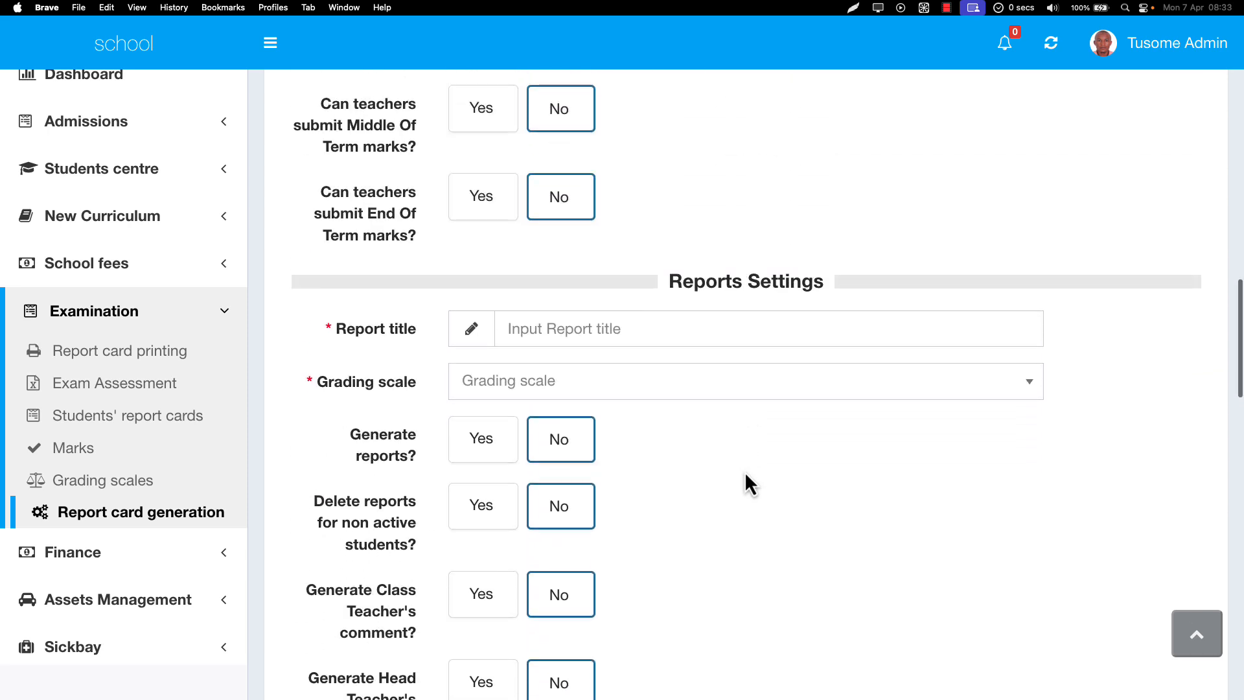
{"action": "left_click_drag", "start_coordinate": [677, 287], "coordinate": [778, 285]}
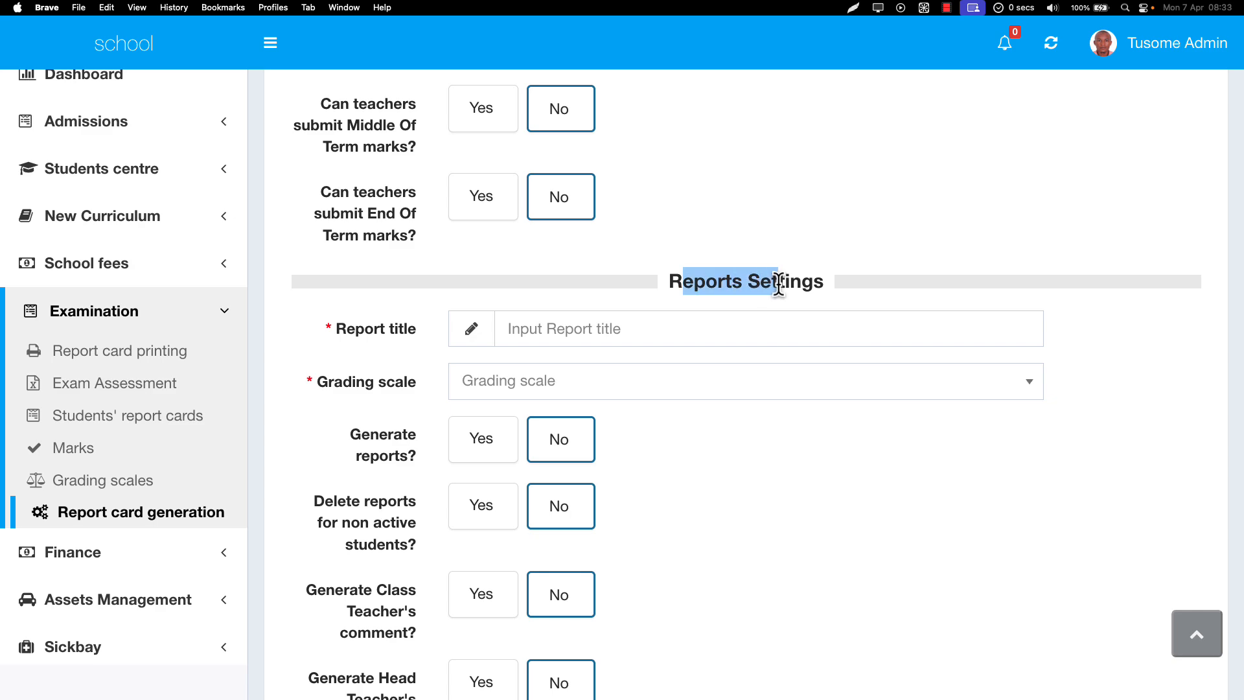
- Look over the Reports Display Settings and Reports Template sections of the report card form
{"action": "scroll", "coordinate": [779, 285], "scroll_direction": "down", "scroll_amount": 20}
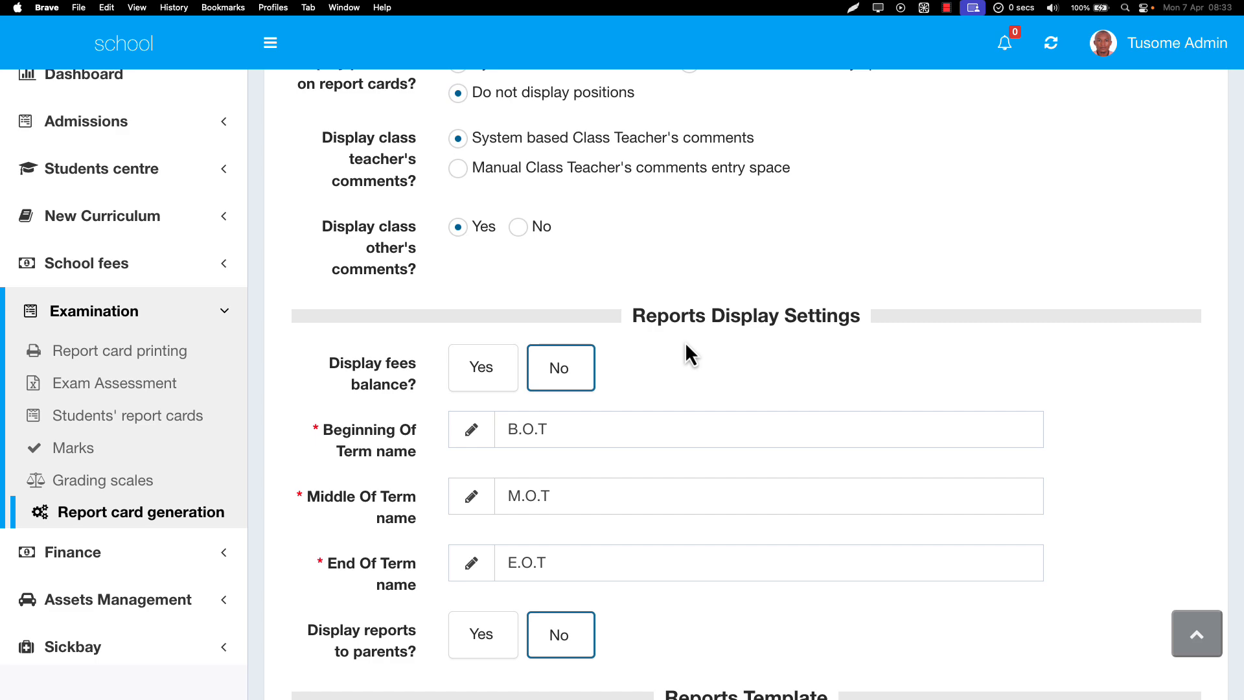
{"action": "scroll", "coordinate": [686, 341], "scroll_direction": "down", "scroll_amount": 4}
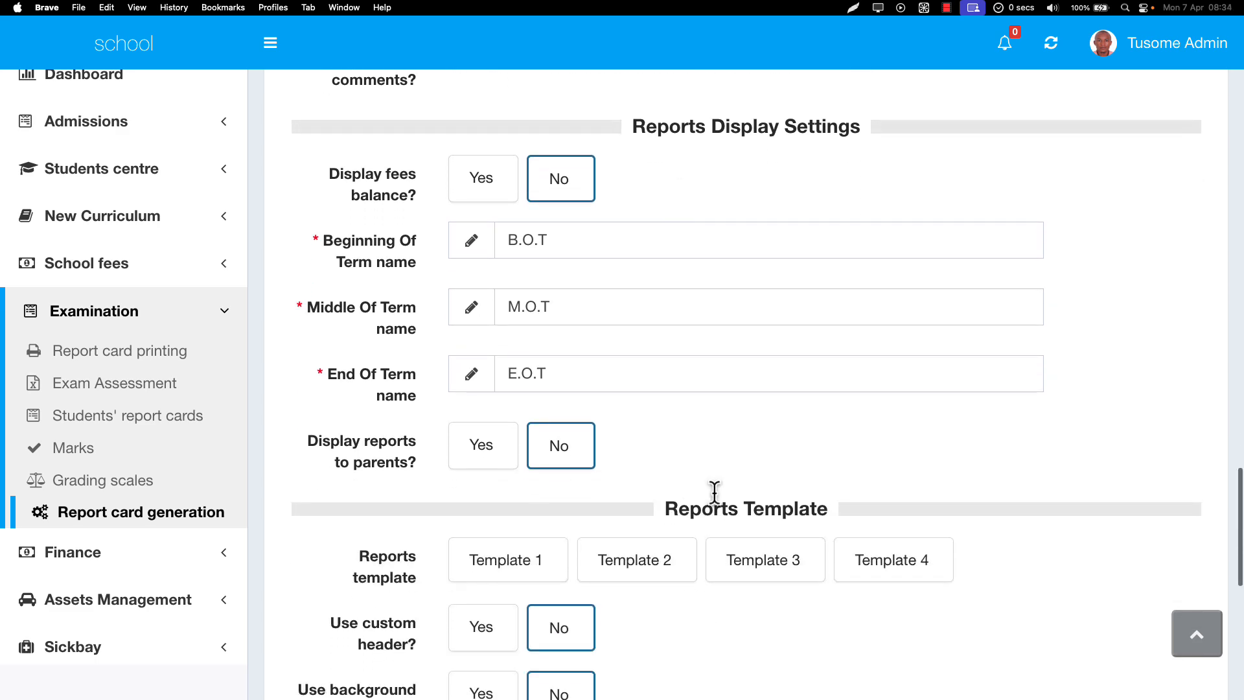
{"action": "scroll", "coordinate": [713, 495], "scroll_direction": "down", "scroll_amount": 13}
{"action": "scroll", "coordinate": [711, 501], "scroll_direction": "up", "scroll_amount": 20}
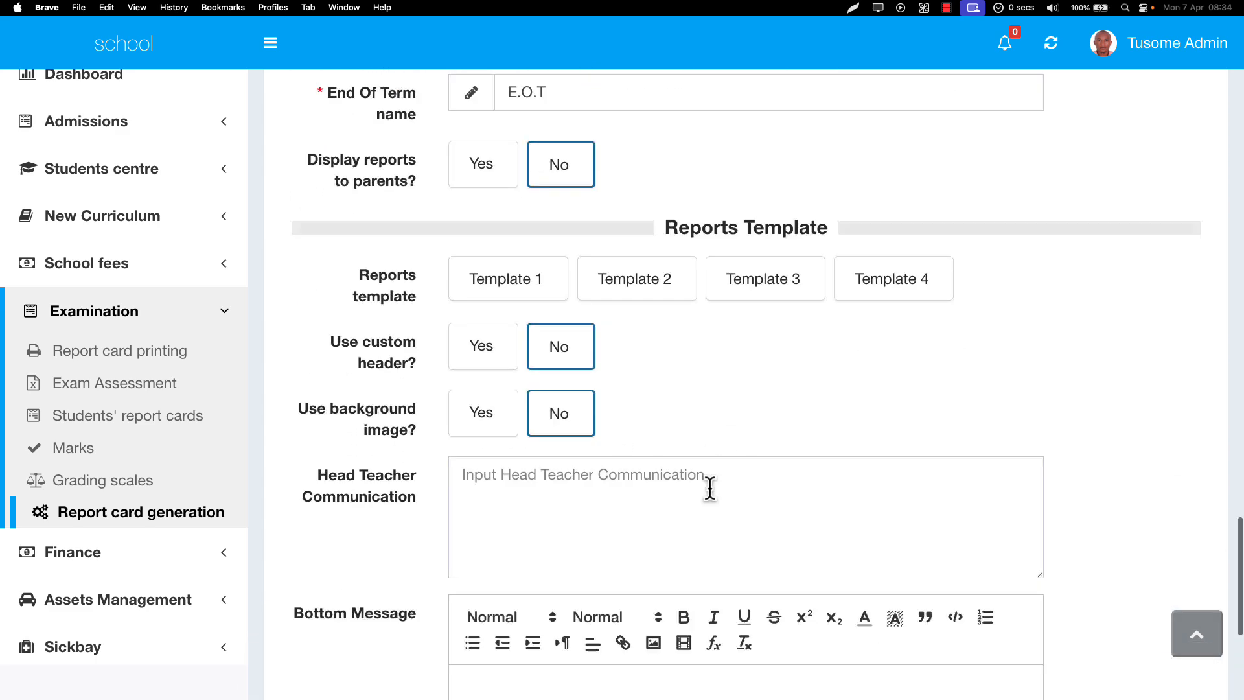
{"action": "scroll", "coordinate": [710, 489], "scroll_direction": "up", "scroll_amount": 12}
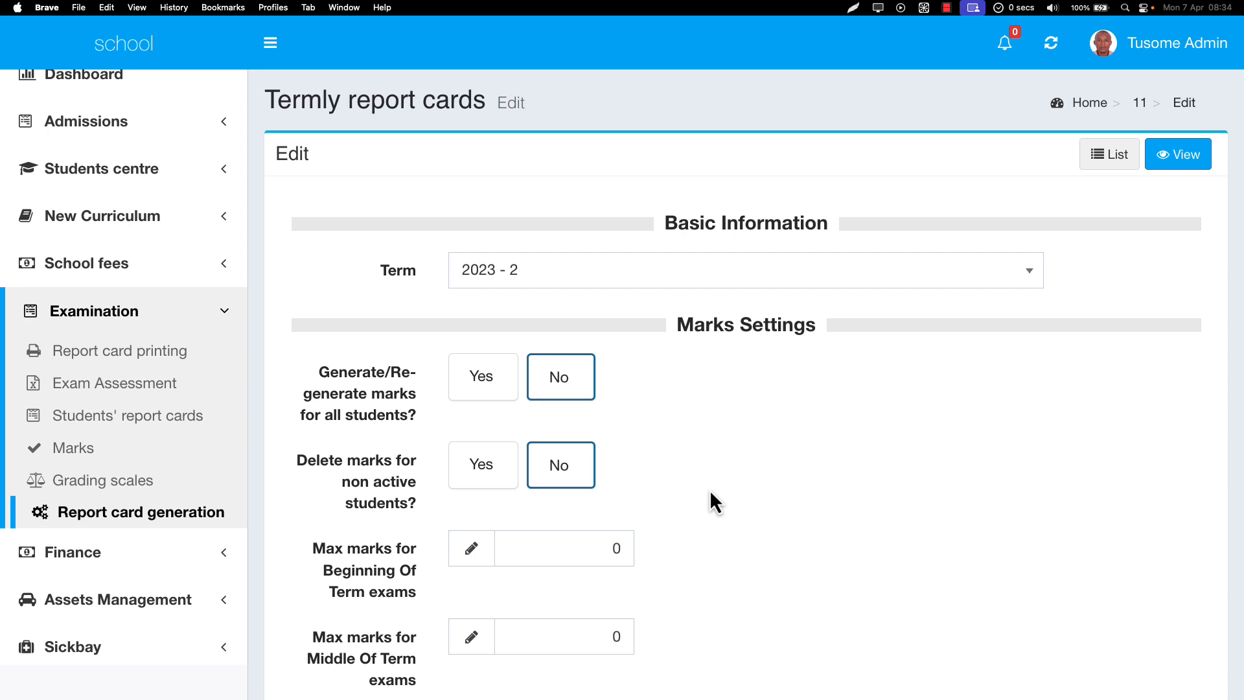
- In Marks Settings, set generating or re-generating marks for all students to Yes
{"action": "left_click_drag", "start_coordinate": [739, 322], "coordinate": [785, 323]}
{"action": "left_click", "coordinate": [710, 319]}
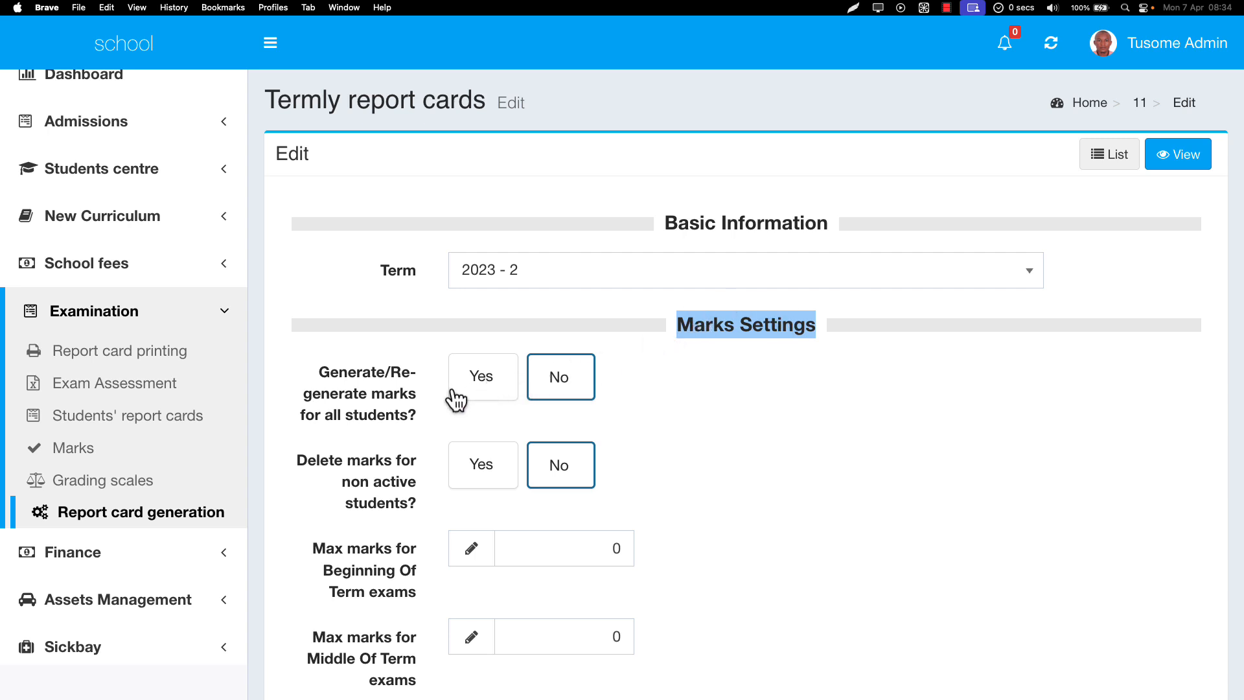
{"action": "left_click", "coordinate": [367, 390]}
{"action": "left_click_drag", "start_coordinate": [356, 378], "coordinate": [417, 420]}
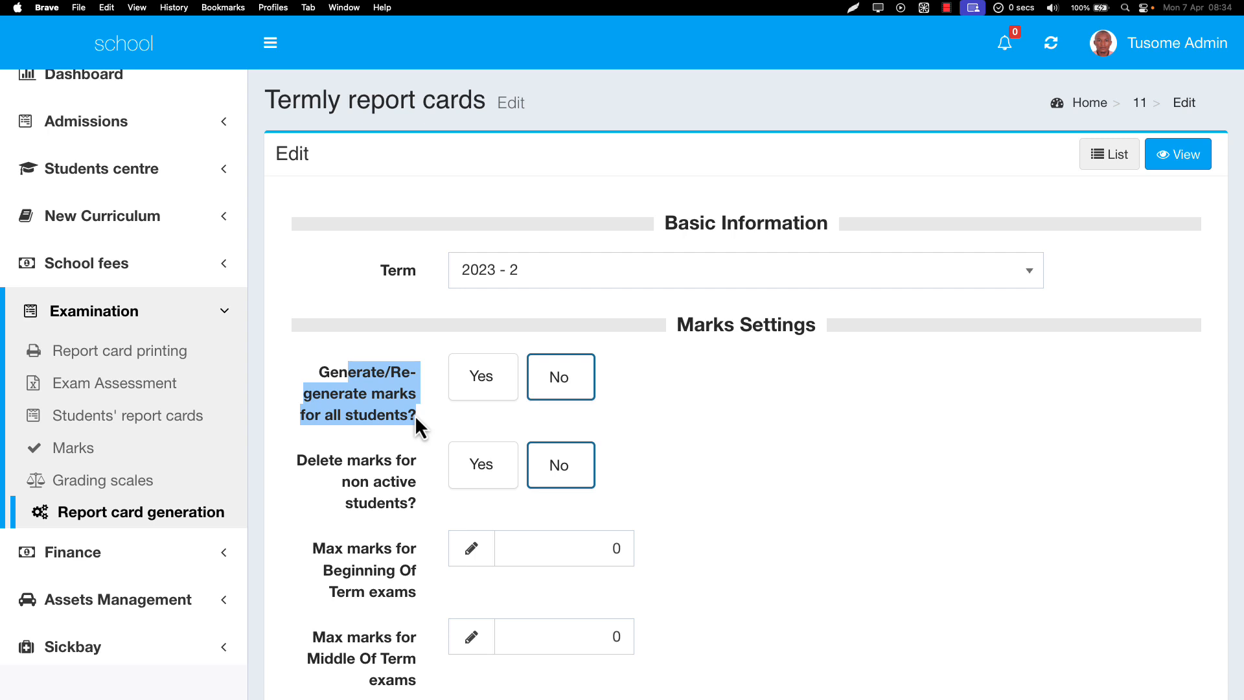
{"action": "left_click", "coordinate": [481, 389]}
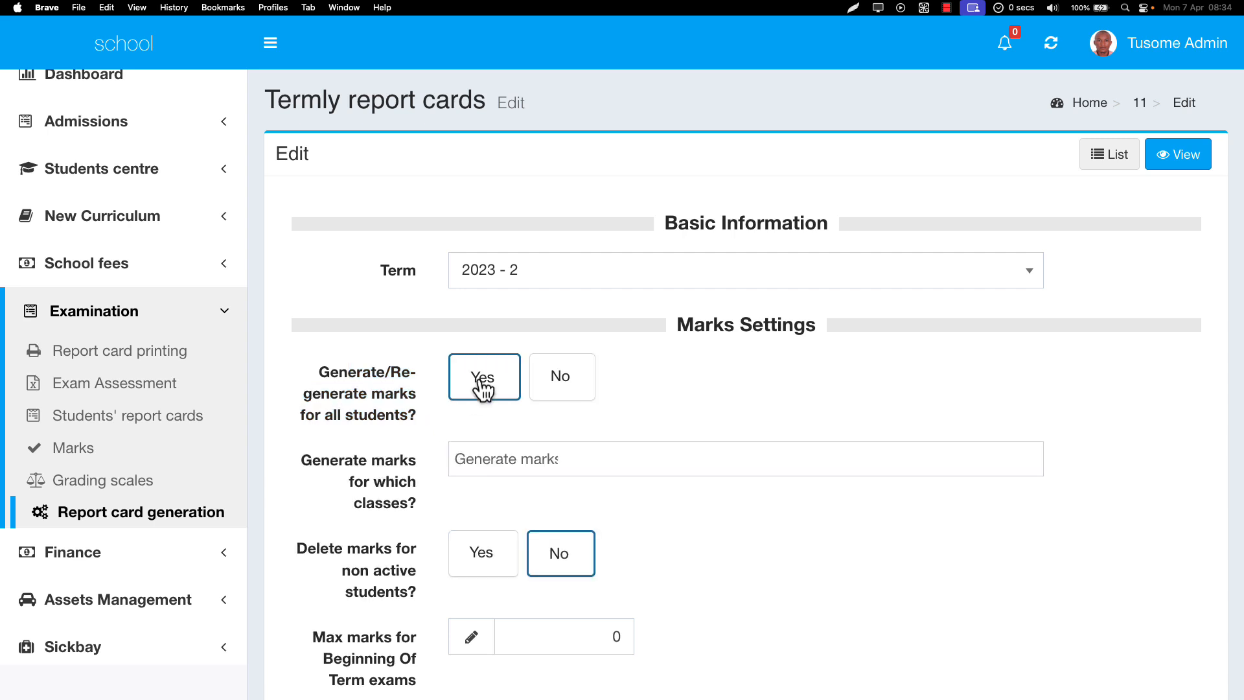
- Choose P.4 - 2023, P.5 - 2023 and P.3 - 2023 as the classes to generate marks for
{"action": "left_click", "coordinate": [495, 461]}
{"action": "scroll", "coordinate": [489, 353], "scroll_direction": "down", "scroll_amount": 1}
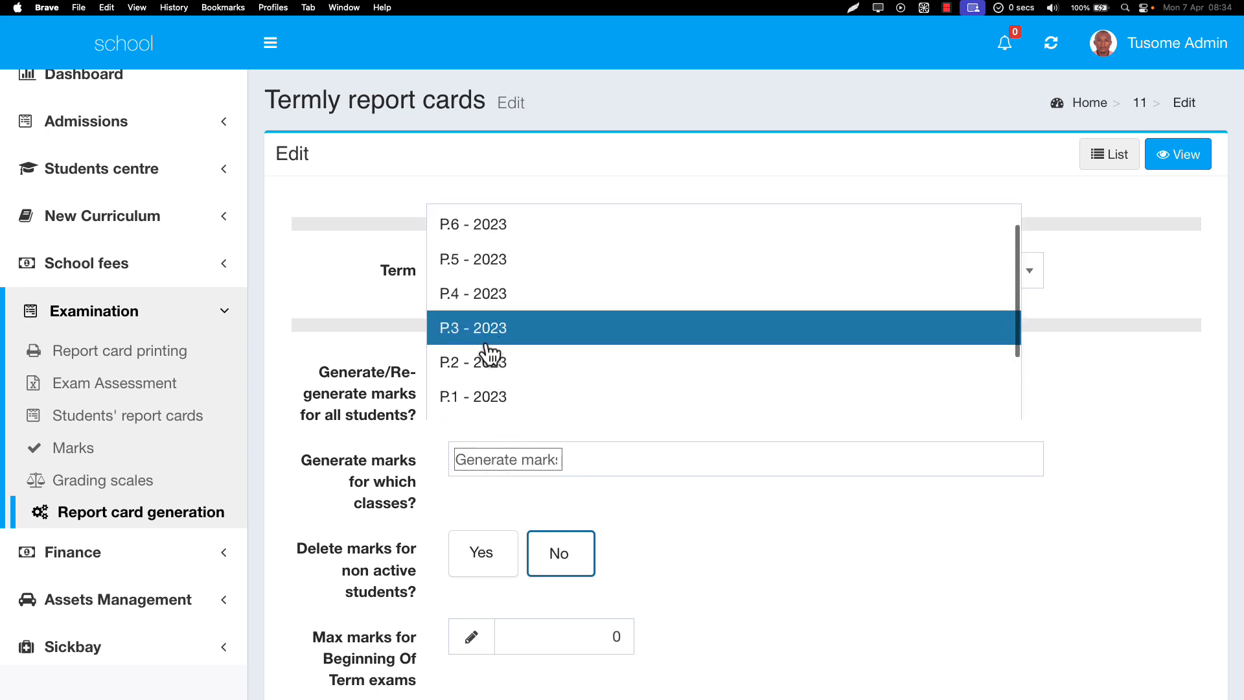
{"action": "left_click", "coordinate": [503, 295]}
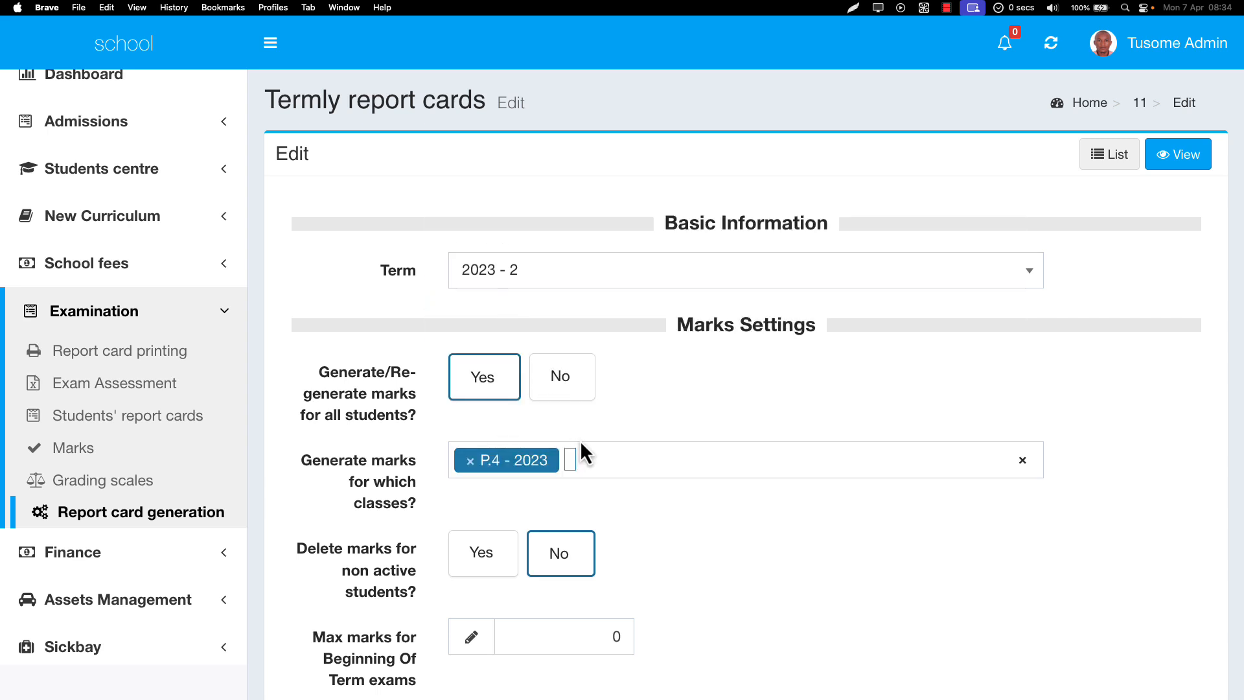
{"action": "left_click", "coordinate": [581, 463]}
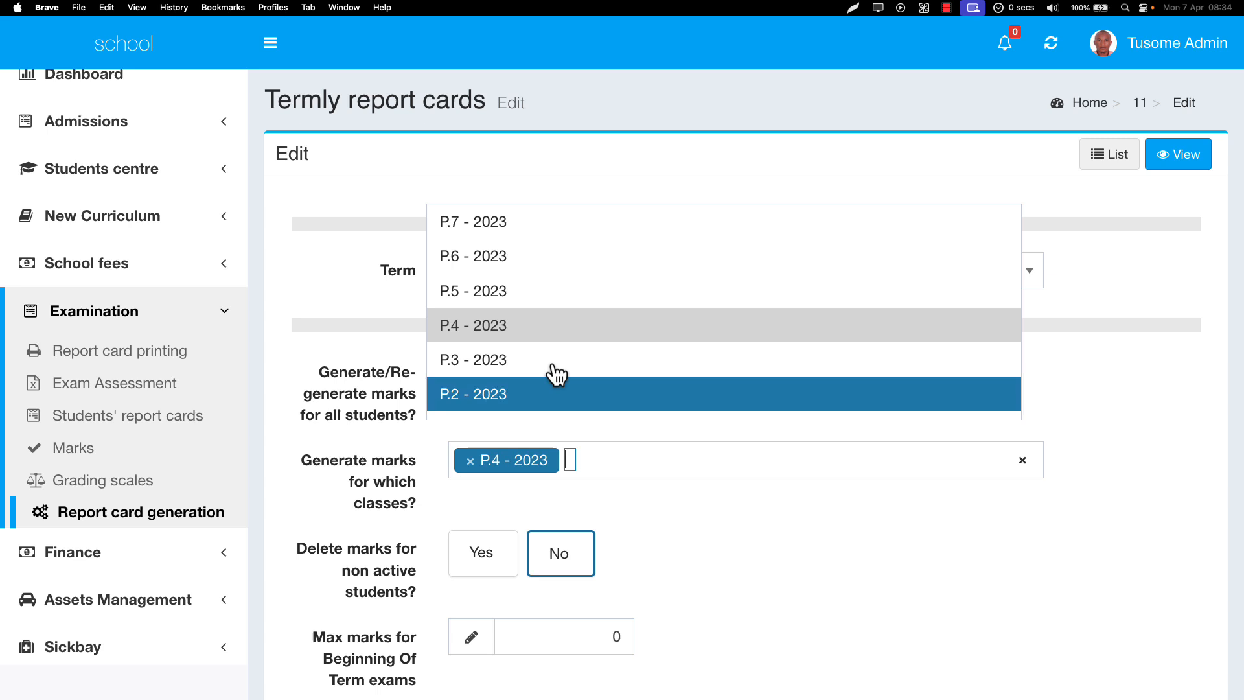
{"action": "left_click", "coordinate": [511, 295]}
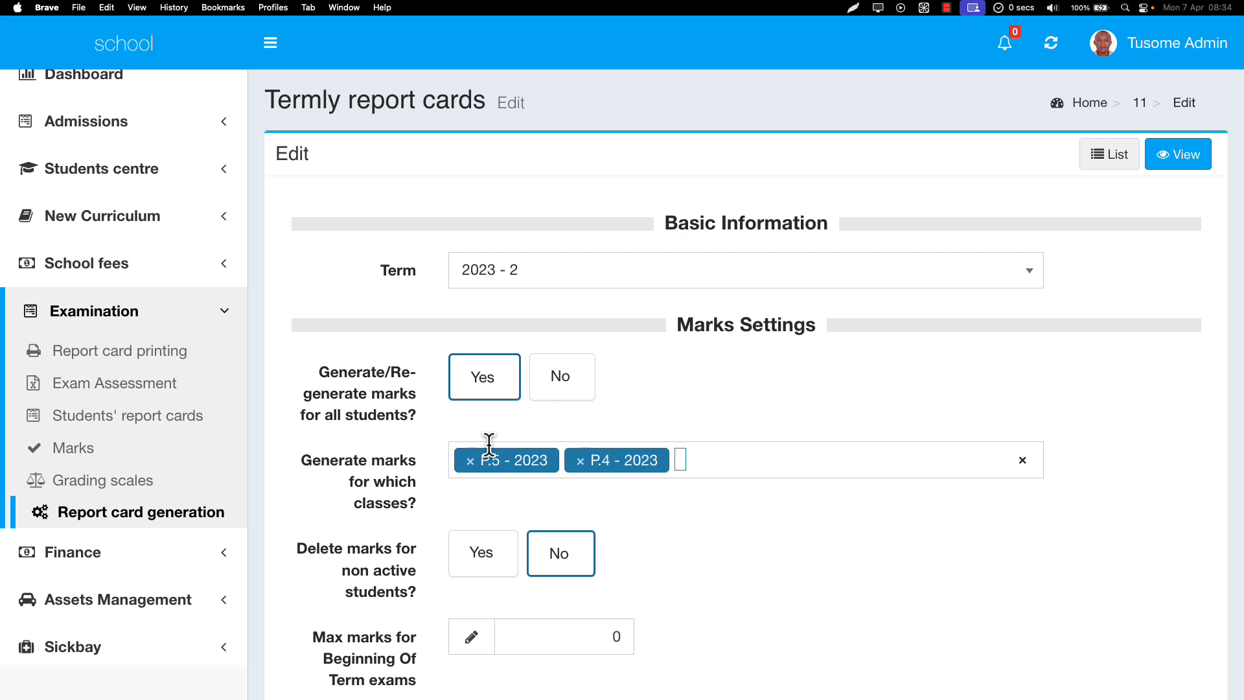
{"action": "left_click", "coordinate": [712, 472]}
{"action": "left_click", "coordinate": [527, 369]}
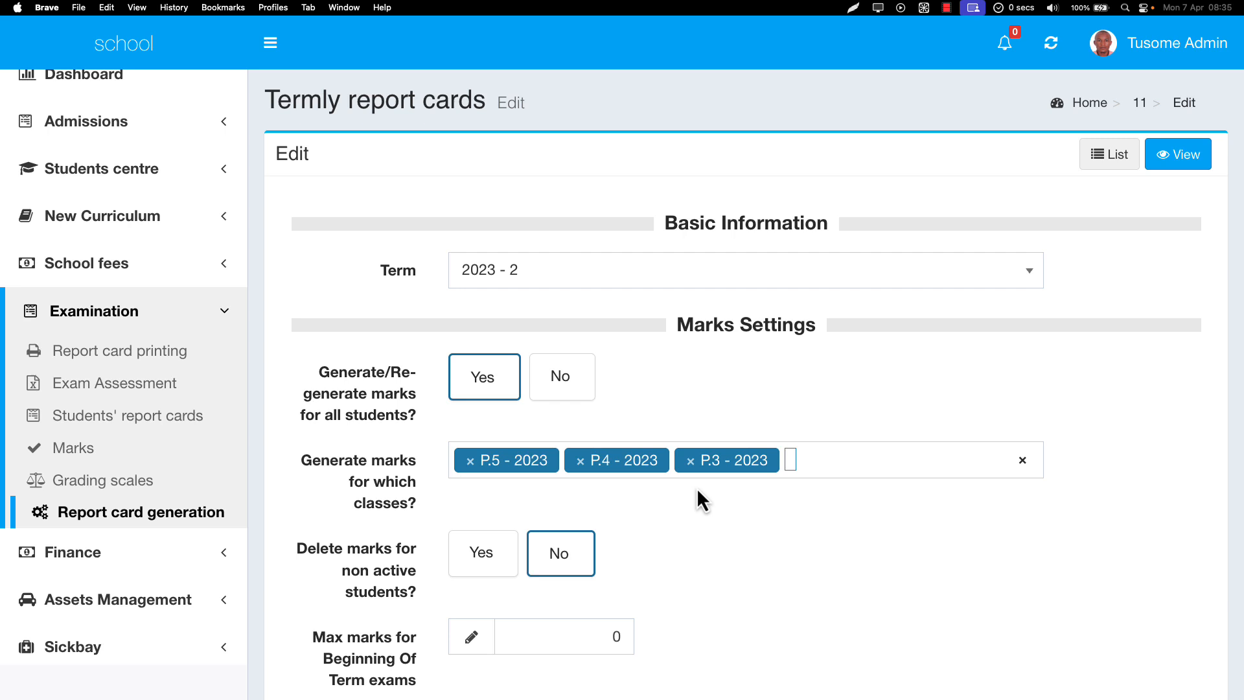
- Set deleting marks for non active students to Yes
{"action": "left_click_drag", "start_coordinate": [361, 471], "coordinate": [489, 506]}
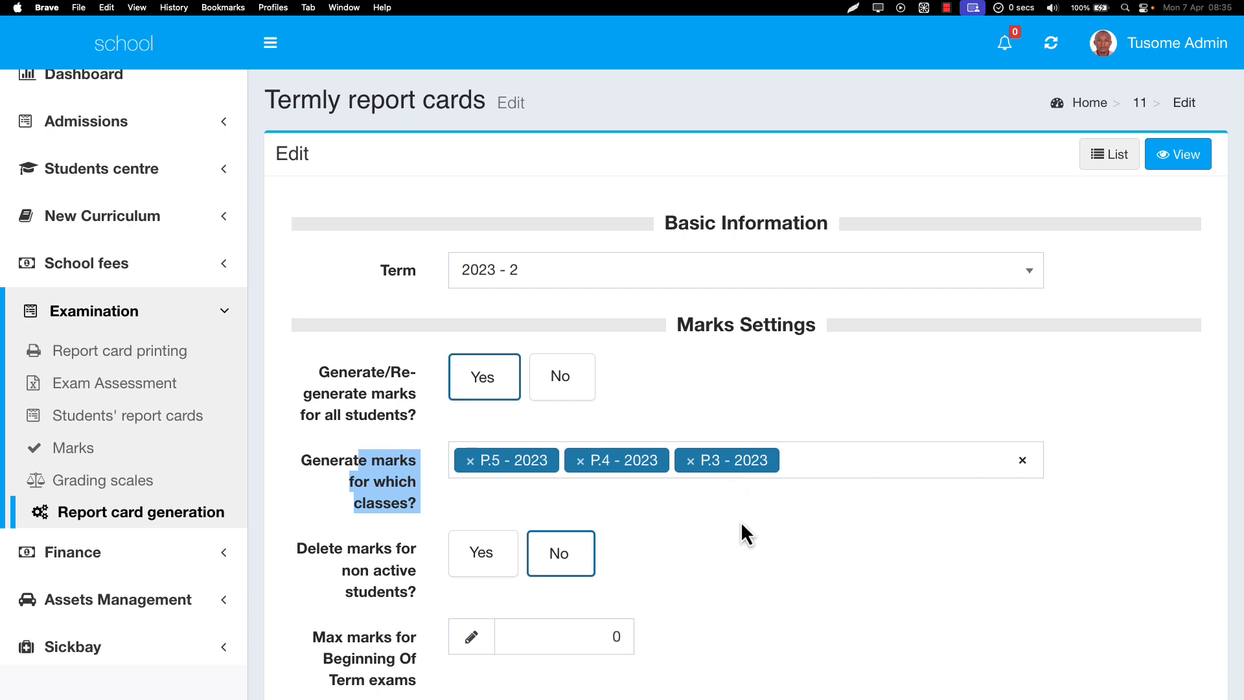
{"action": "scroll", "coordinate": [741, 521], "scroll_direction": "down", "scroll_amount": 3}
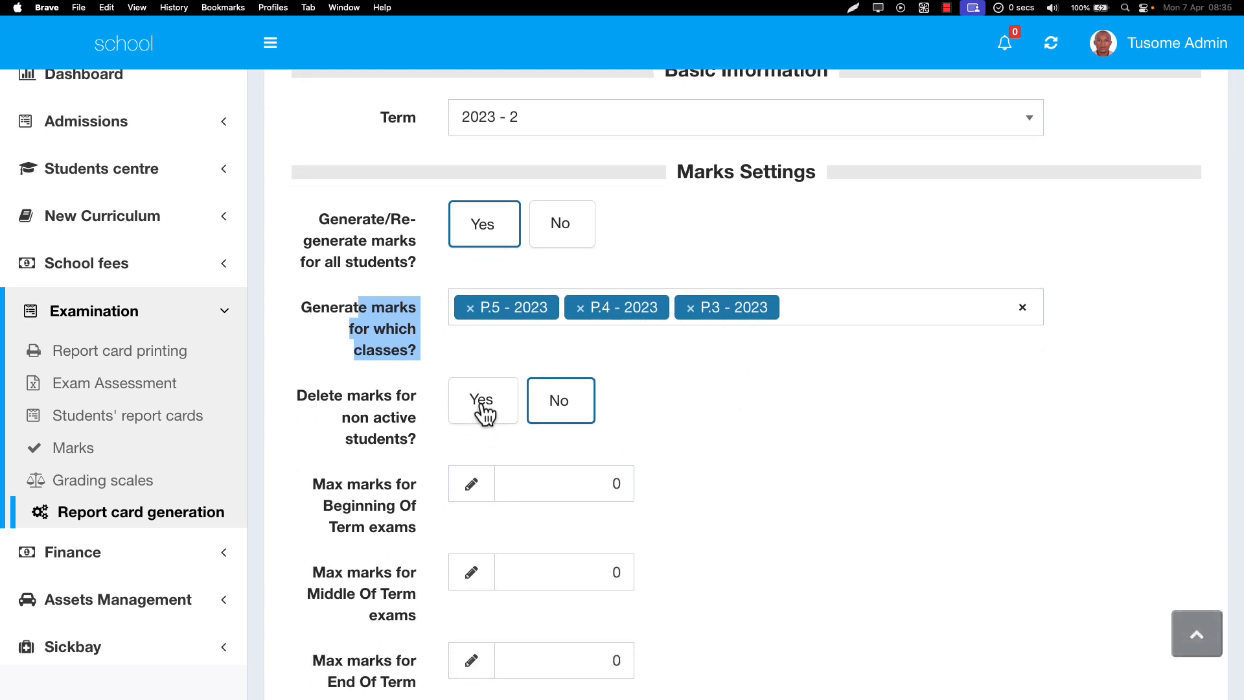
{"action": "left_click", "coordinate": [483, 412]}
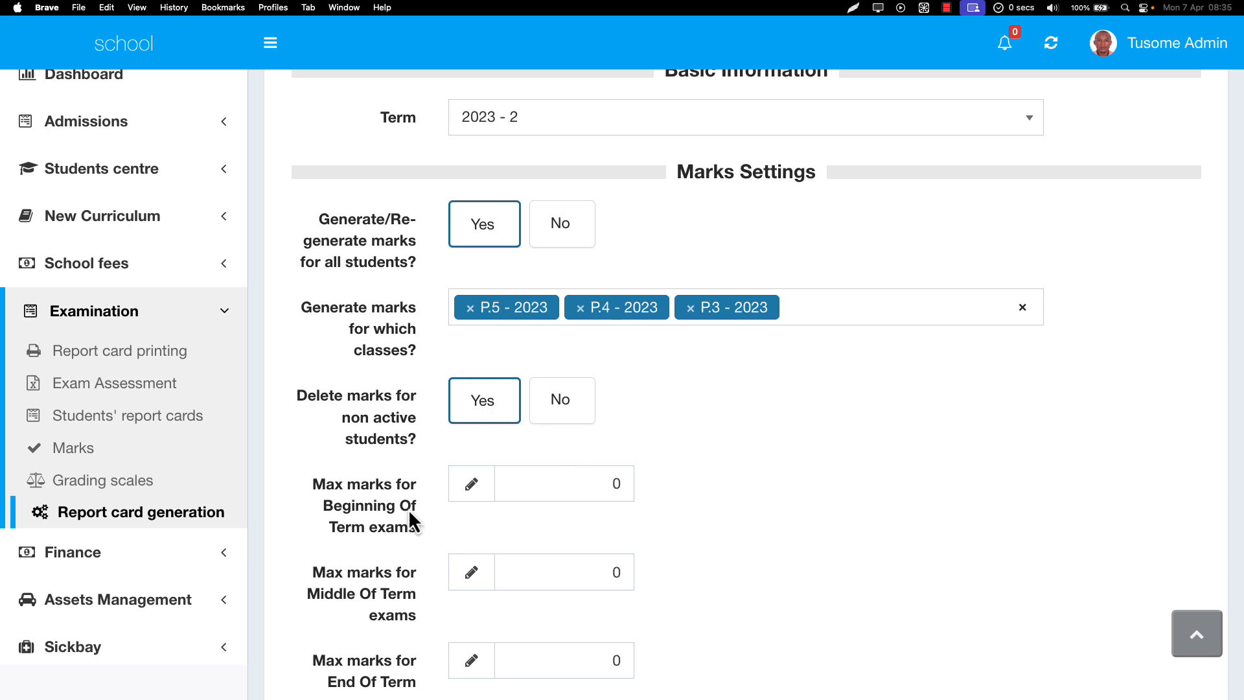
- Set the max marks for Beginning Of Term exams to 100
{"action": "scroll", "coordinate": [411, 512], "scroll_direction": "down", "scroll_amount": 2}
{"action": "scroll", "coordinate": [415, 511], "scroll_direction": "down", "scroll_amount": 1}
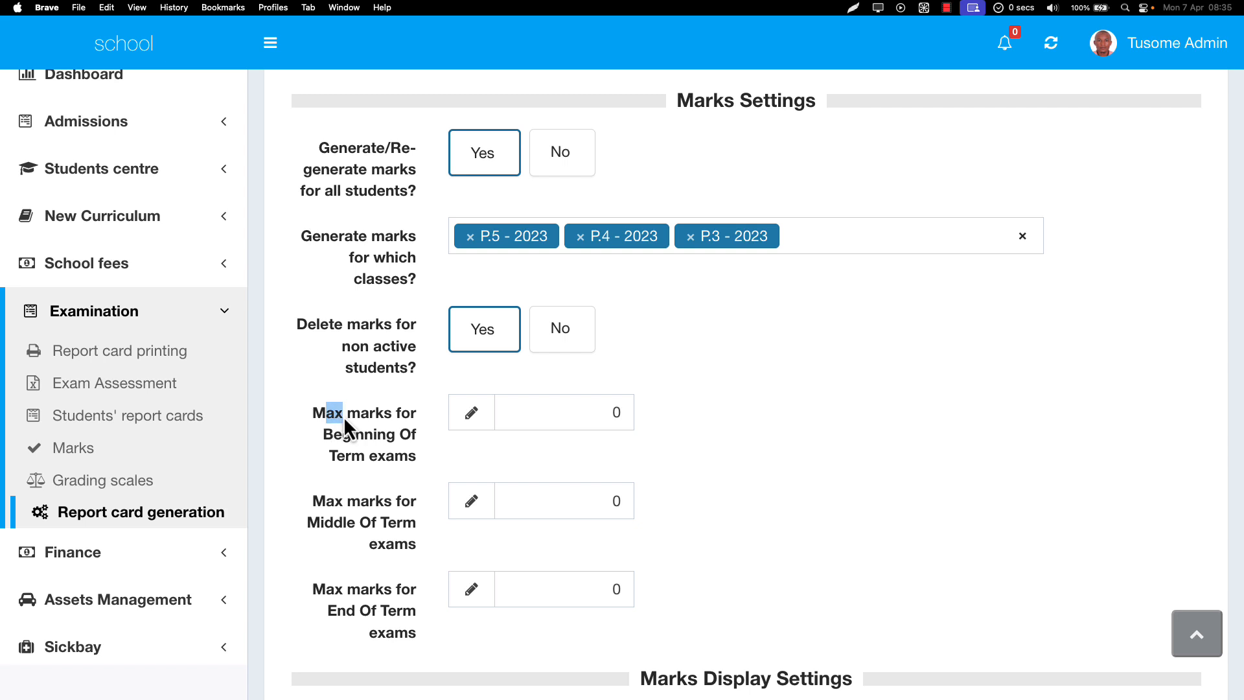
{"action": "left_click_drag", "start_coordinate": [343, 416], "coordinate": [449, 422]}
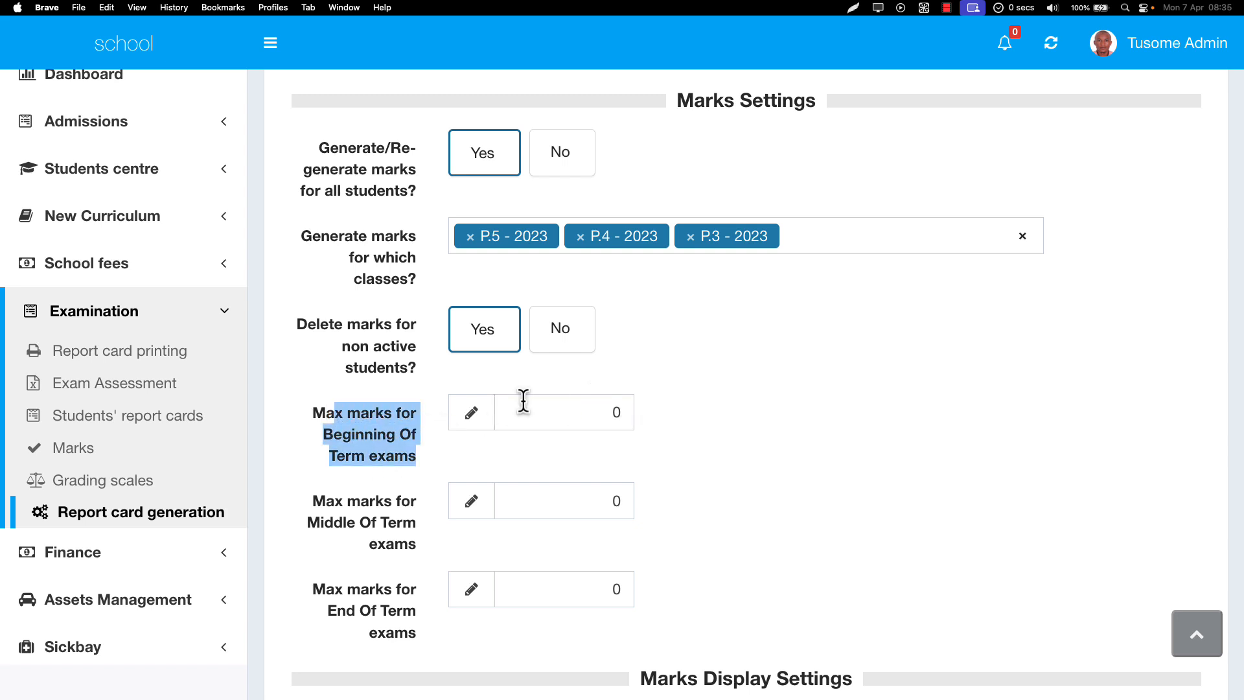
{"action": "left_click", "coordinate": [368, 407]}
{"action": "left_click_drag", "start_coordinate": [325, 413], "coordinate": [362, 457]}
{"action": "double_click", "coordinate": [602, 414]}
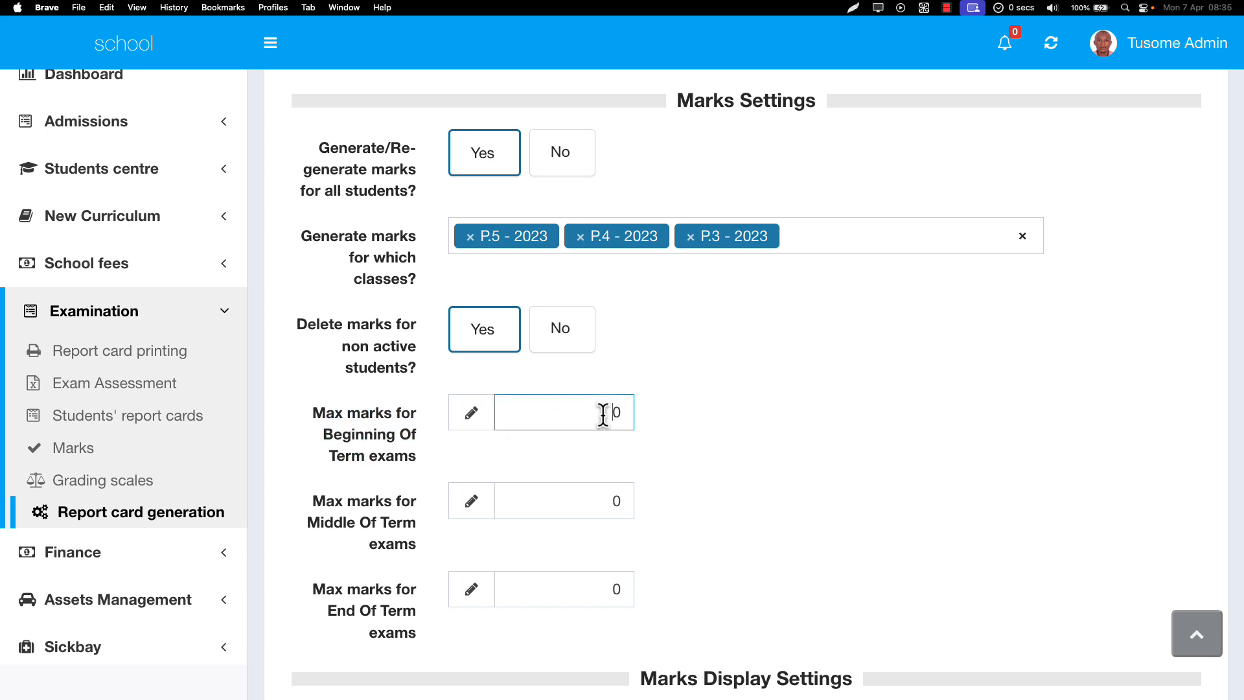
{"action": "type", "text": "100"}
- Copy the Beginning Of Term max marks of 100 into the Middle Of Term and End Of Term max marks
{"action": "double_click", "coordinate": [605, 412]}
{"action": "key", "text": "ctrl+c"}
{"action": "double_click", "coordinate": [616, 501]}
{"action": "key", "text": "ctrl+v"}
{"action": "left_click", "coordinate": [602, 573]}
{"action": "double_click", "coordinate": [602, 573]}
{"action": "key", "text": "super+v"}
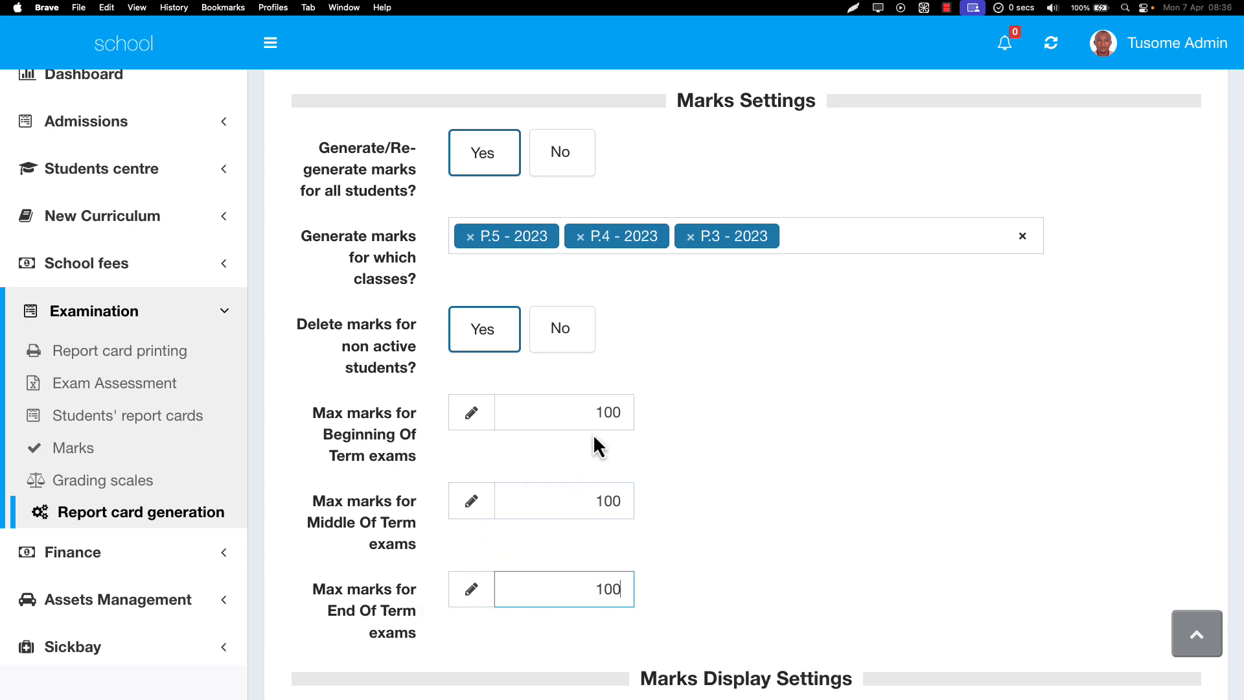
- Review the max marks entered for the Beginning, Middle and End Of Term exams
{"action": "left_click", "coordinate": [620, 398]}
{"action": "left_click", "coordinate": [616, 504]}
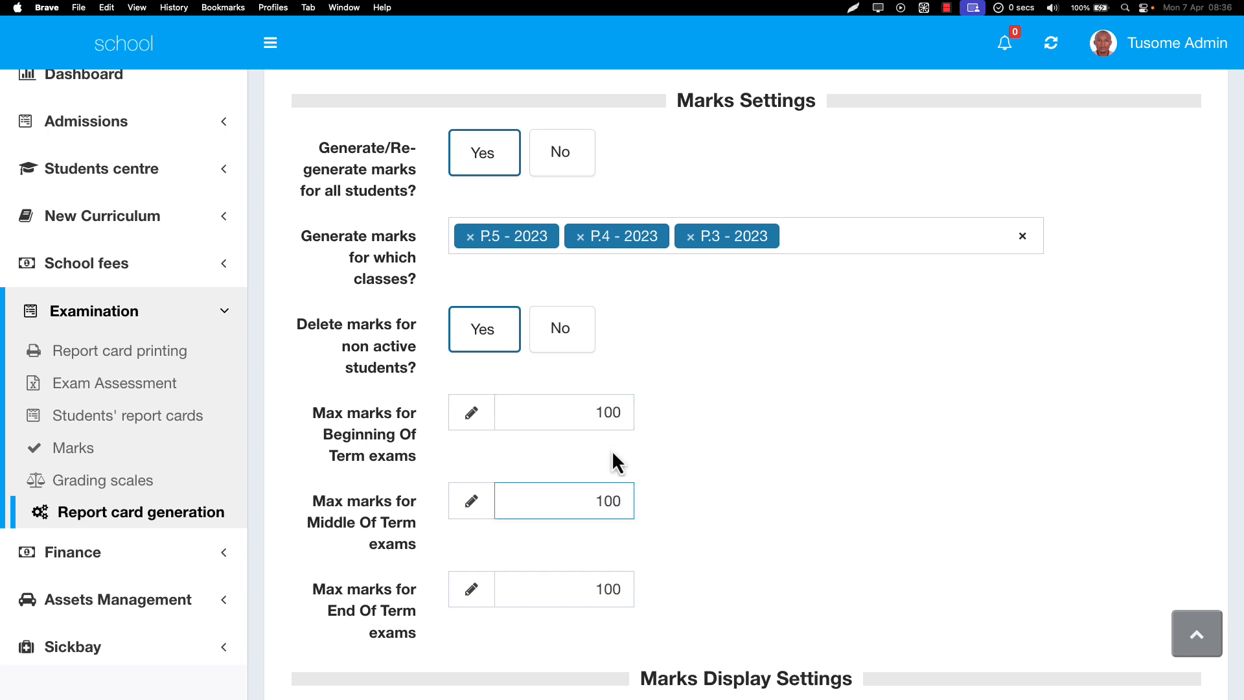
{"action": "left_click_drag", "start_coordinate": [361, 512], "coordinate": [460, 519]}
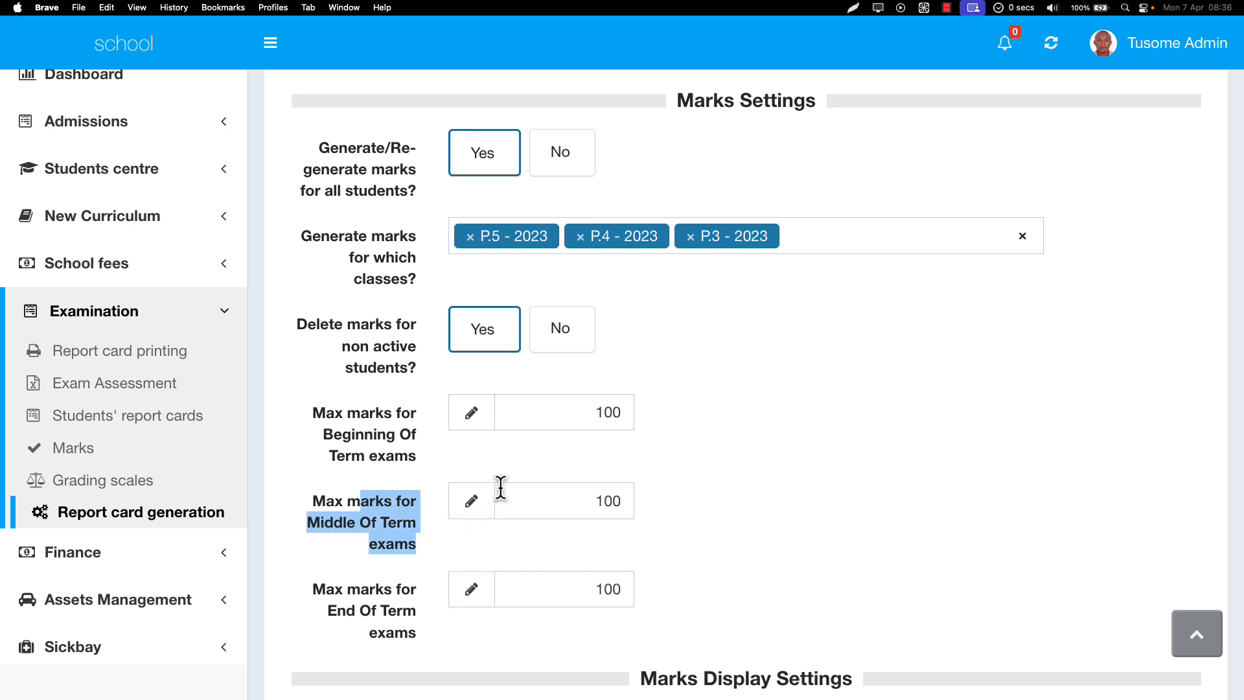
{"action": "left_click", "coordinate": [358, 508]}
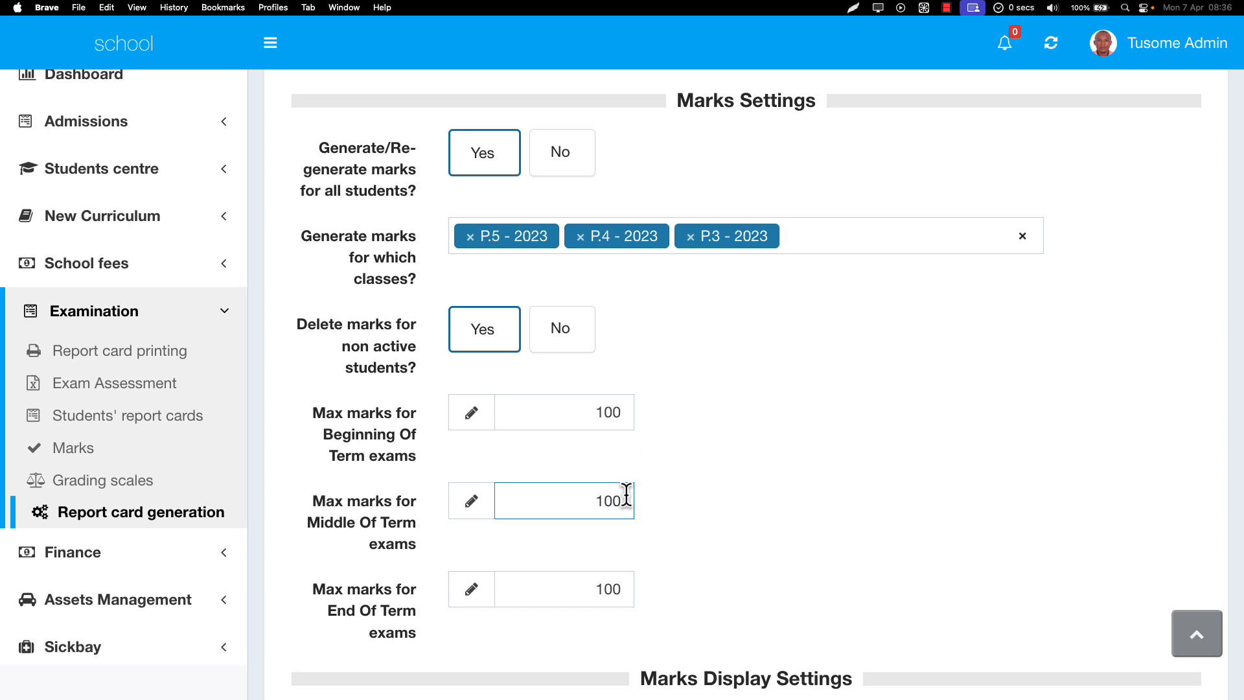
{"action": "left_click_drag", "start_coordinate": [626, 502], "coordinate": [542, 500]}
{"action": "scroll", "coordinate": [606, 525], "scroll_direction": "down", "scroll_amount": 2}
{"action": "left_click_drag", "start_coordinate": [371, 438], "coordinate": [575, 441]}
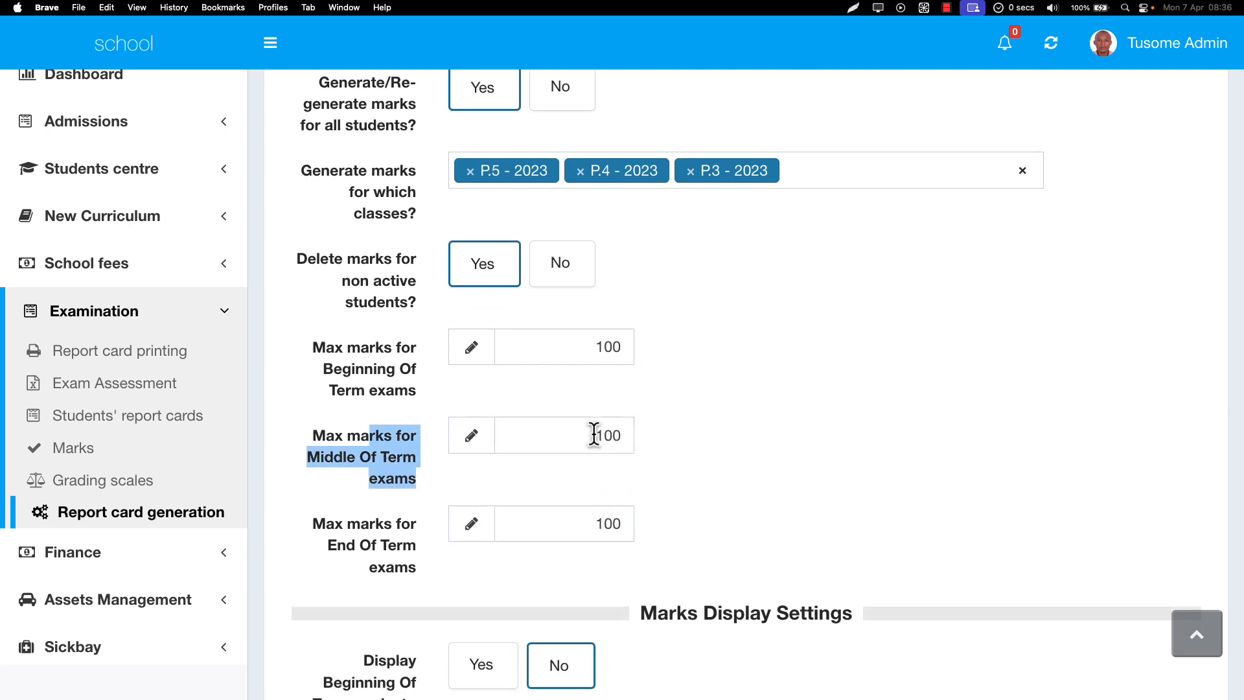
{"action": "scroll", "coordinate": [622, 443], "scroll_direction": "down", "scroll_amount": 4}
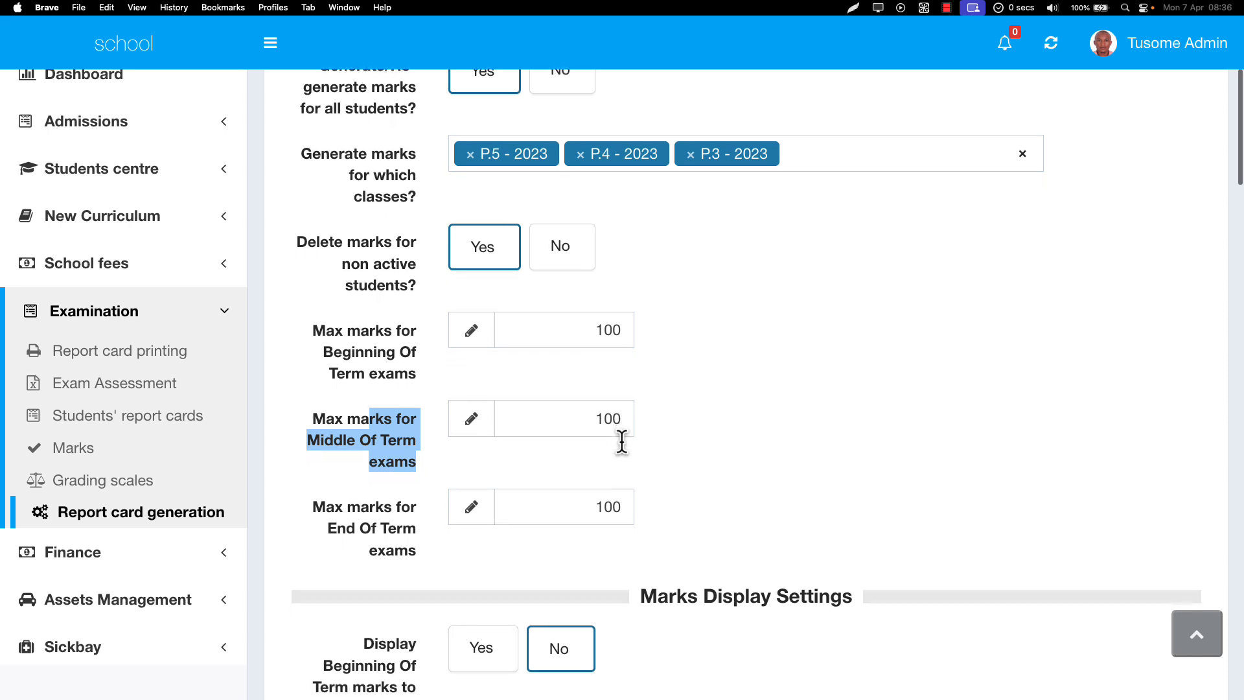
{"action": "scroll", "coordinate": [617, 434], "scroll_direction": "down", "scroll_amount": 3}
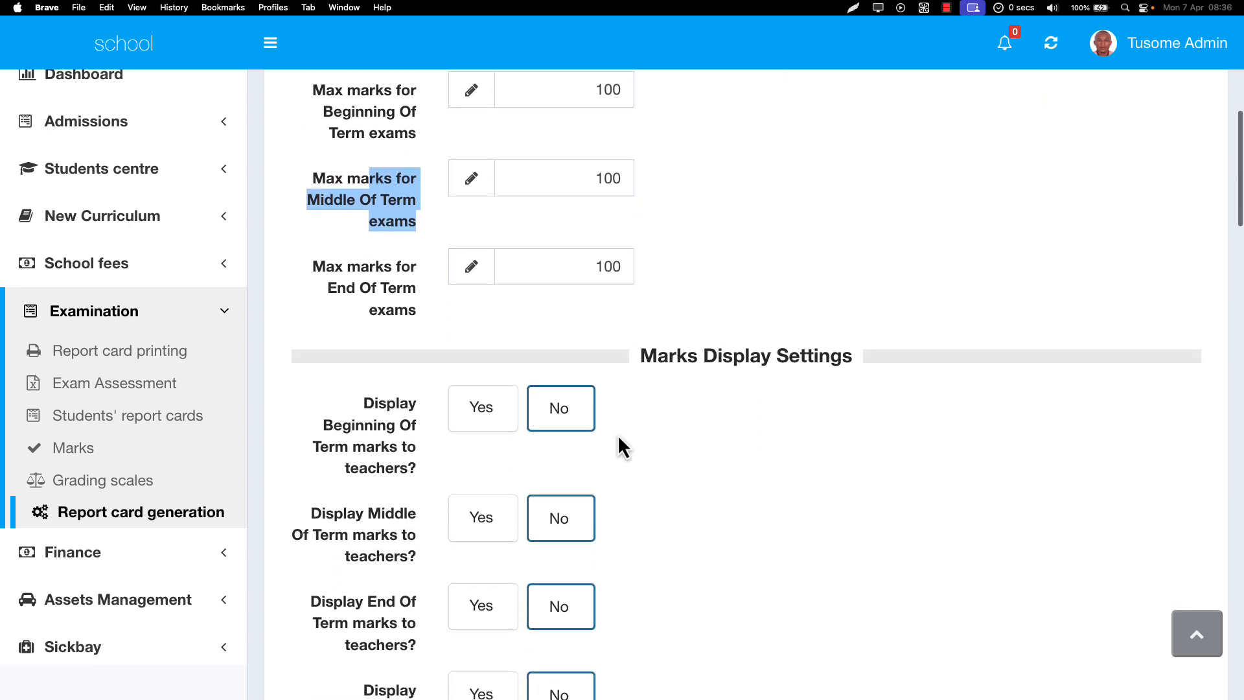
- Look over the Marks Display Settings and the form sections that follow it
{"action": "left_click_drag", "start_coordinate": [655, 350], "coordinate": [838, 354]}
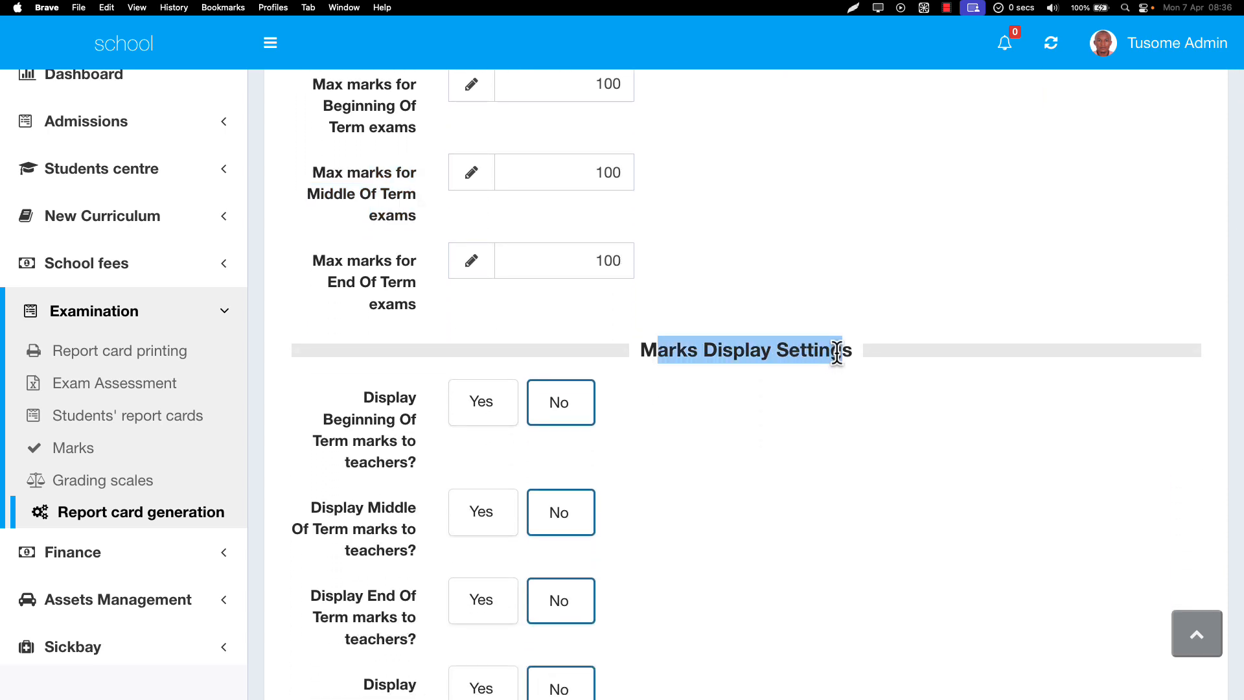
{"action": "scroll", "coordinate": [837, 354], "scroll_direction": "up", "scroll_amount": 13}
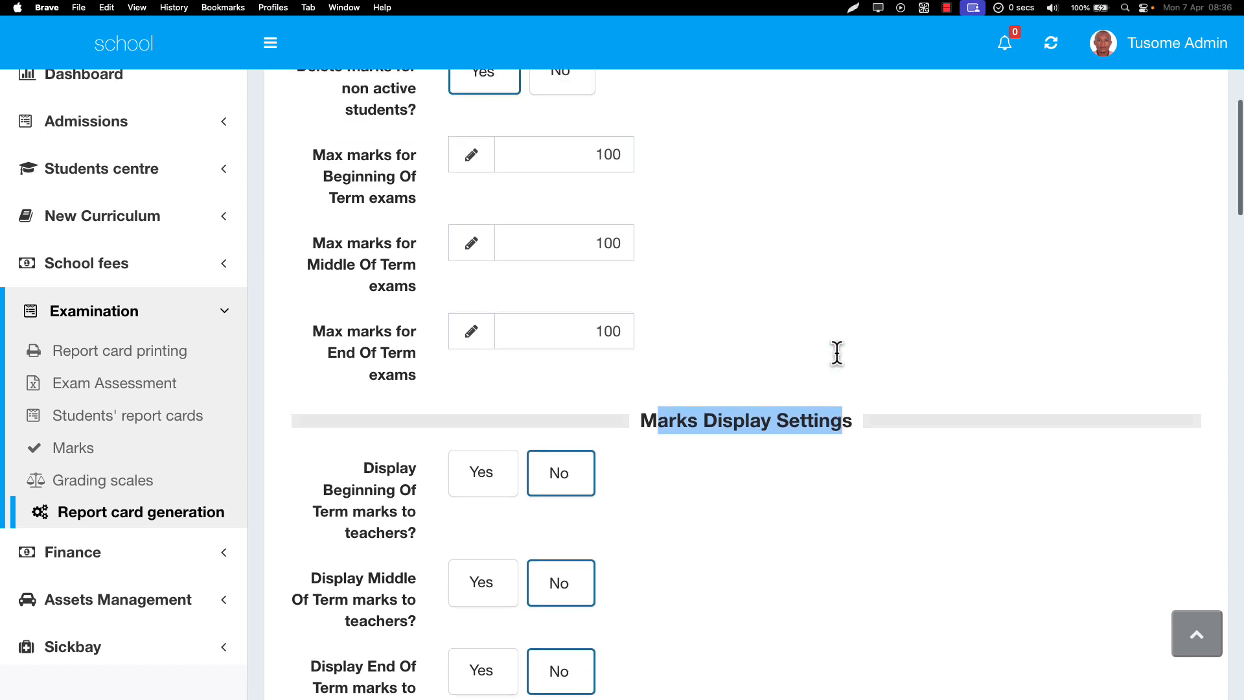
{"action": "scroll", "coordinate": [838, 358], "scroll_direction": "down", "scroll_amount": 2}
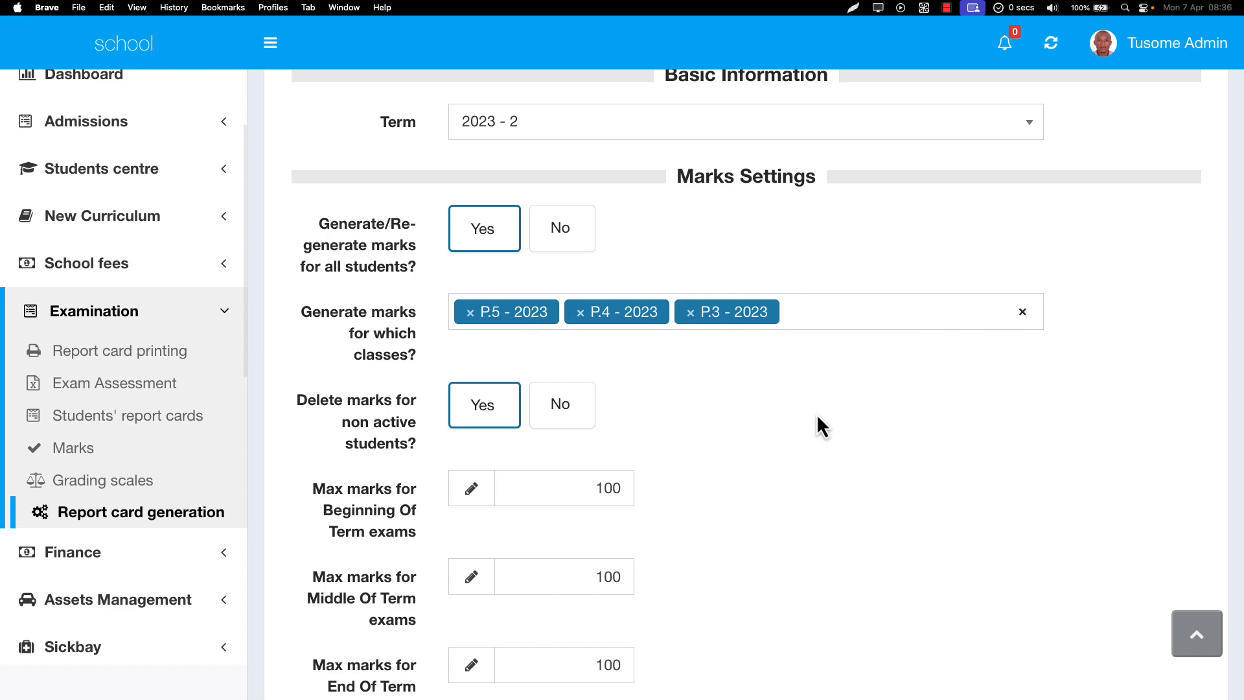
{"action": "scroll", "coordinate": [818, 418], "scroll_direction": "down", "scroll_amount": 20}
{"action": "scroll", "coordinate": [817, 423], "scroll_direction": "up", "scroll_amount": 20}
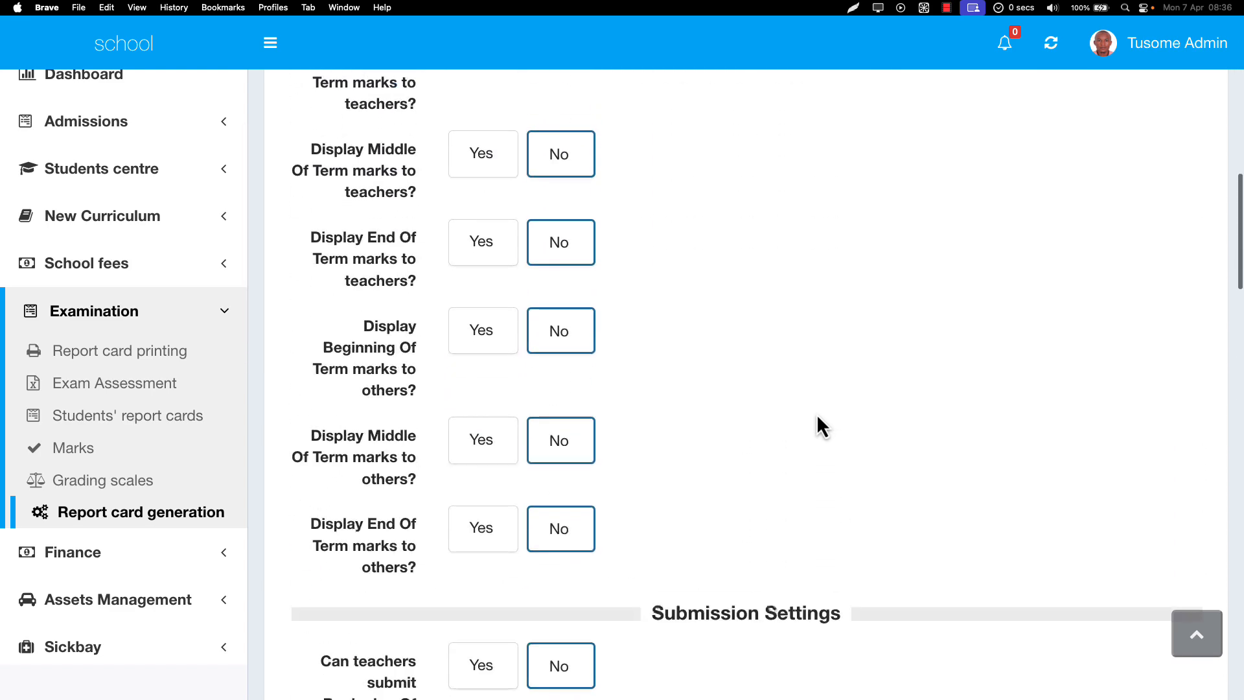
{"action": "scroll", "coordinate": [817, 422], "scroll_direction": "down", "scroll_amount": 2}
{"action": "scroll", "coordinate": [818, 418], "scroll_direction": "down", "scroll_amount": 3}
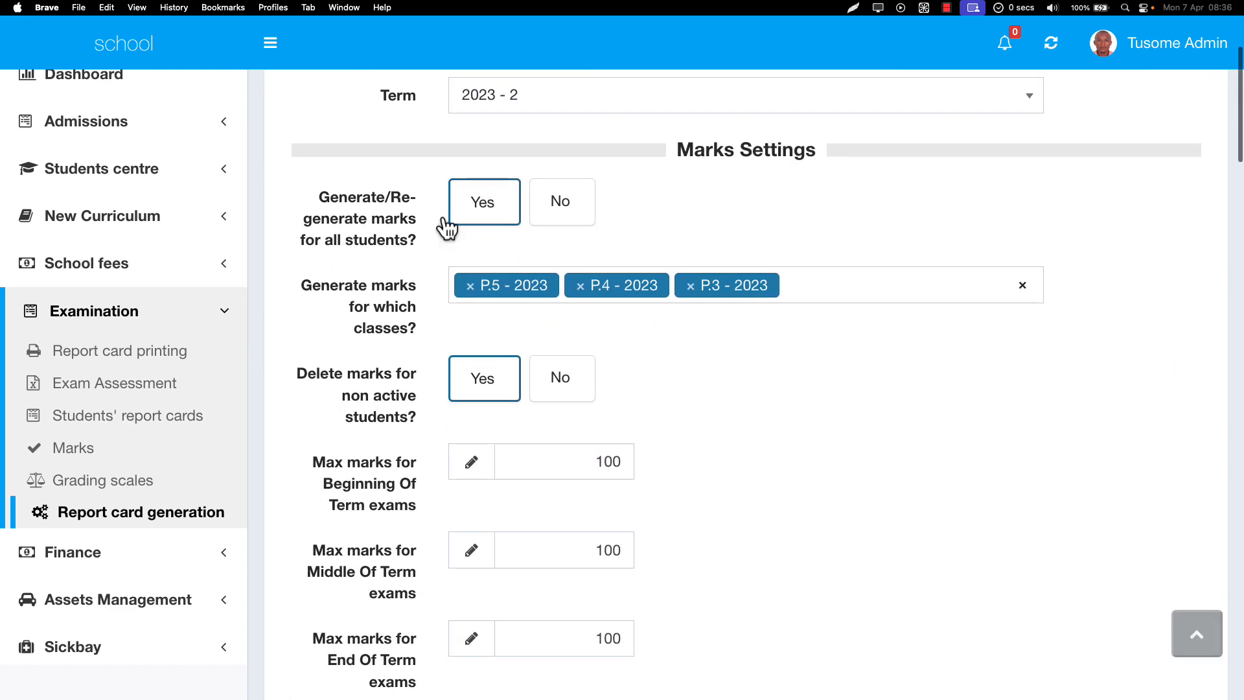
- Recheck the Marks Settings: mark generation, chosen classes, deletion for non active students and max marks
{"action": "left_click_drag", "start_coordinate": [353, 218], "coordinate": [416, 220]}
{"action": "left_click_drag", "start_coordinate": [354, 285], "coordinate": [395, 327]}
{"action": "left_click_drag", "start_coordinate": [359, 396], "coordinate": [429, 439]}
{"action": "scroll", "coordinate": [429, 439], "scroll_direction": "down", "scroll_amount": 4}
{"action": "left_click_drag", "start_coordinate": [312, 345], "coordinate": [379, 519]}
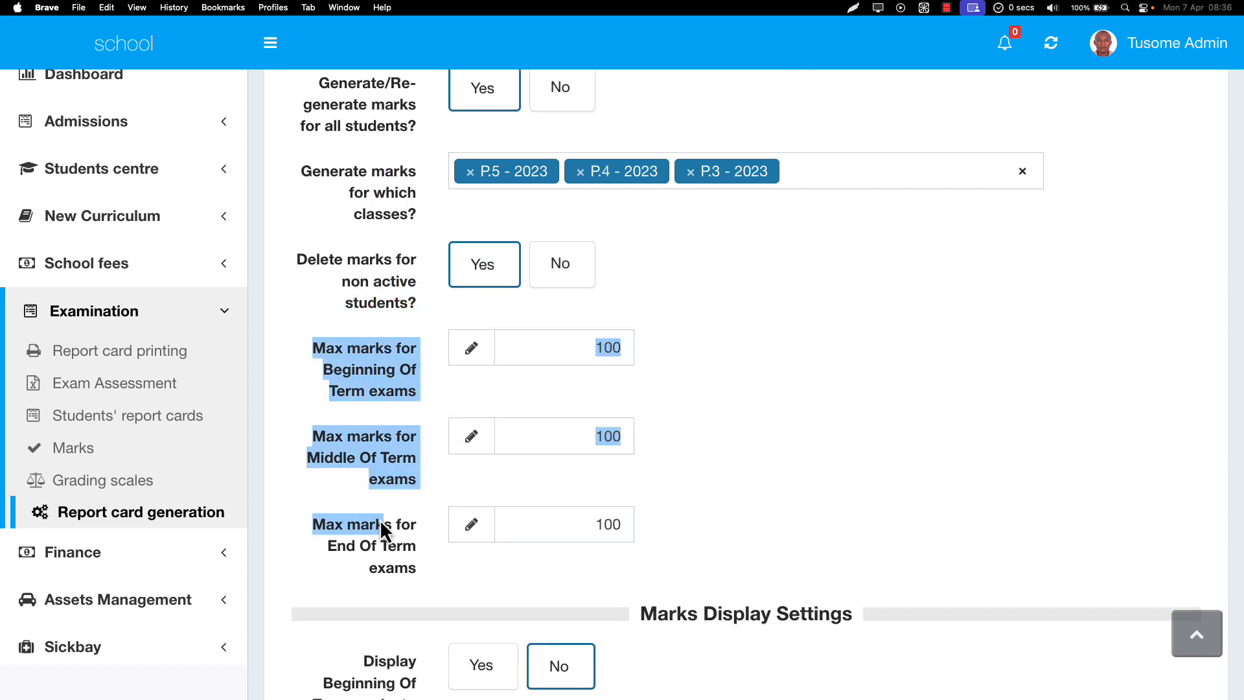
- Try to submit the Term 2023 - 2 report card form with the new marks settings
{"action": "scroll", "coordinate": [380, 519], "scroll_direction": "down", "scroll_amount": 3}
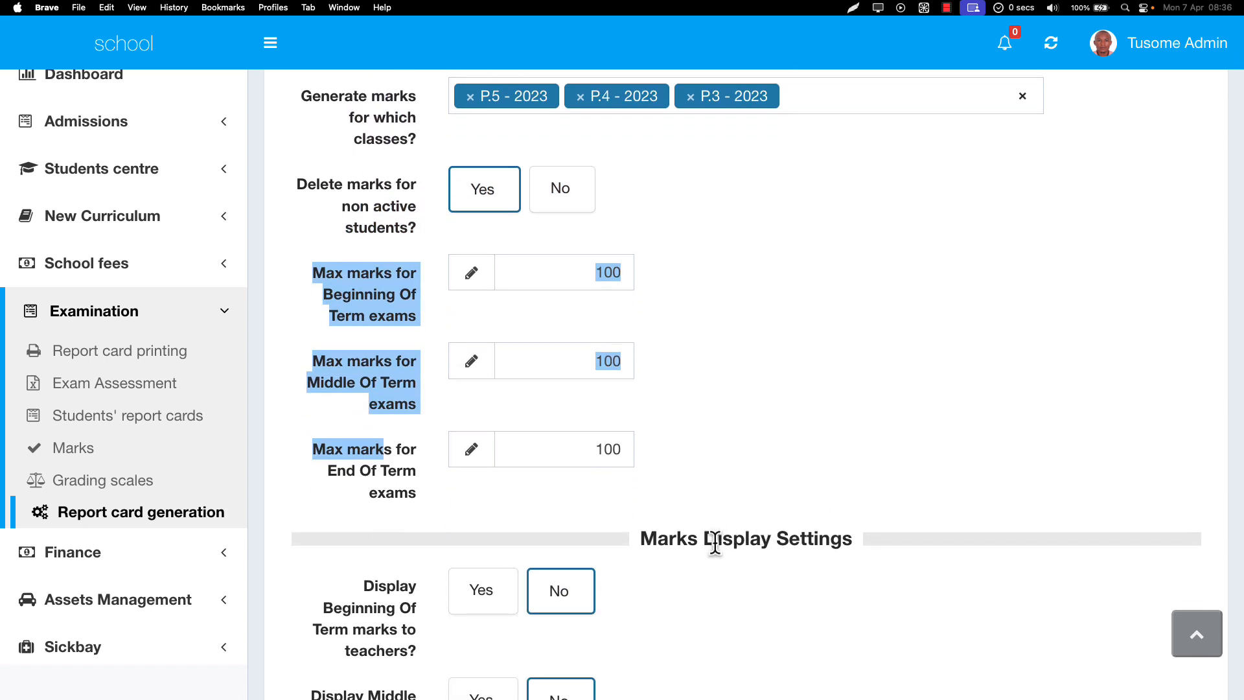
{"action": "scroll", "coordinate": [714, 548], "scroll_direction": "down", "scroll_amount": 20}
{"action": "scroll", "coordinate": [715, 550], "scroll_direction": "down", "scroll_amount": 15}
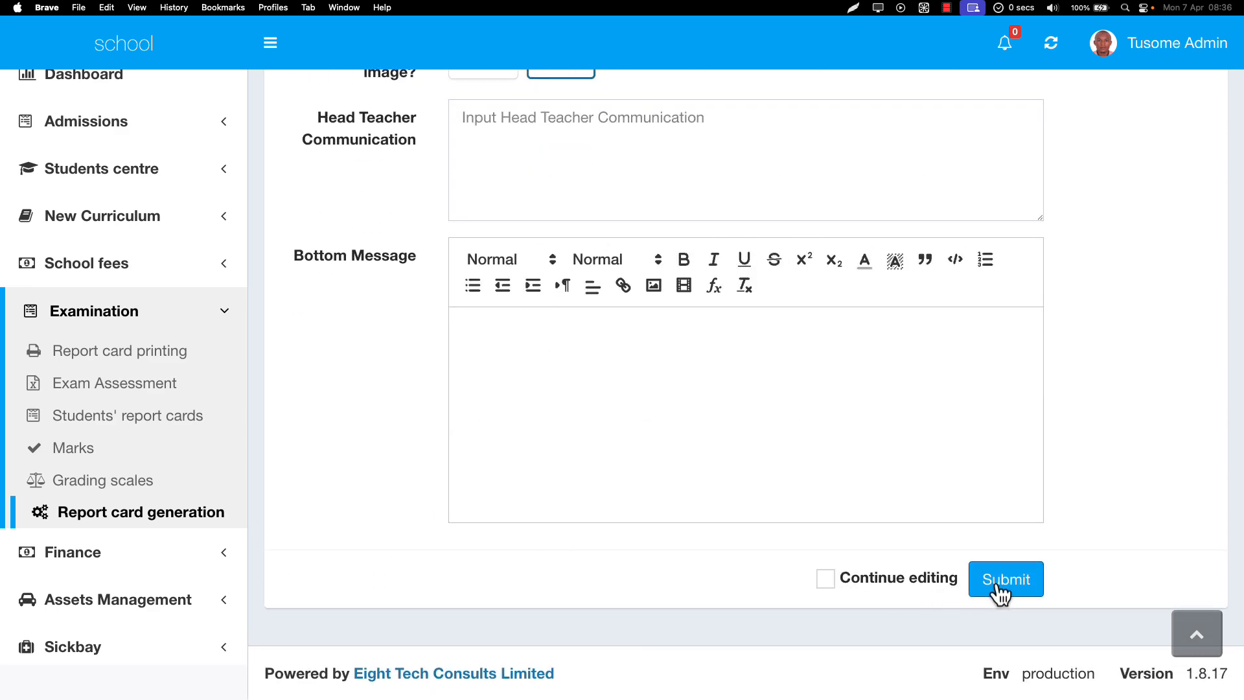
{"action": "left_click", "coordinate": [1003, 580]}
- Check the form again from Marks Settings down to the required fields in Reports Settings
{"action": "scroll", "coordinate": [996, 584], "scroll_direction": "up", "scroll_amount": 20}
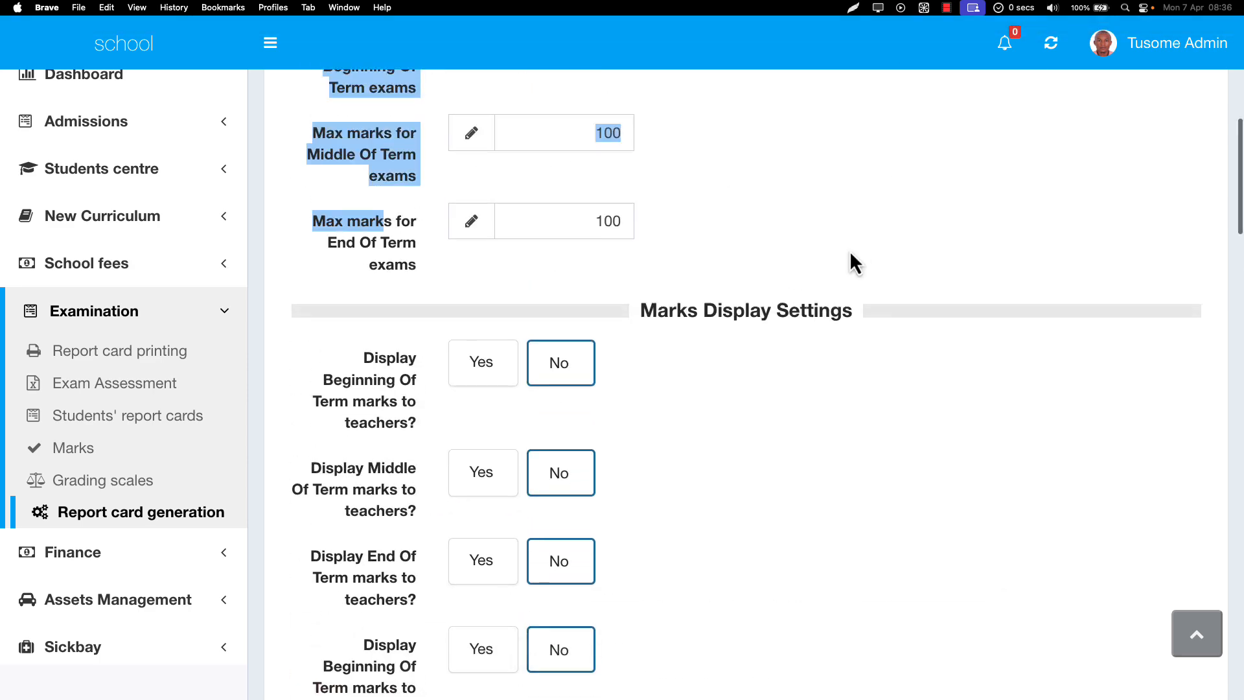
{"action": "scroll", "coordinate": [850, 256], "scroll_direction": "up", "scroll_amount": 8}
{"action": "scroll", "coordinate": [850, 255], "scroll_direction": "down", "scroll_amount": 9}
{"action": "scroll", "coordinate": [850, 256], "scroll_direction": "down", "scroll_amount": 15}
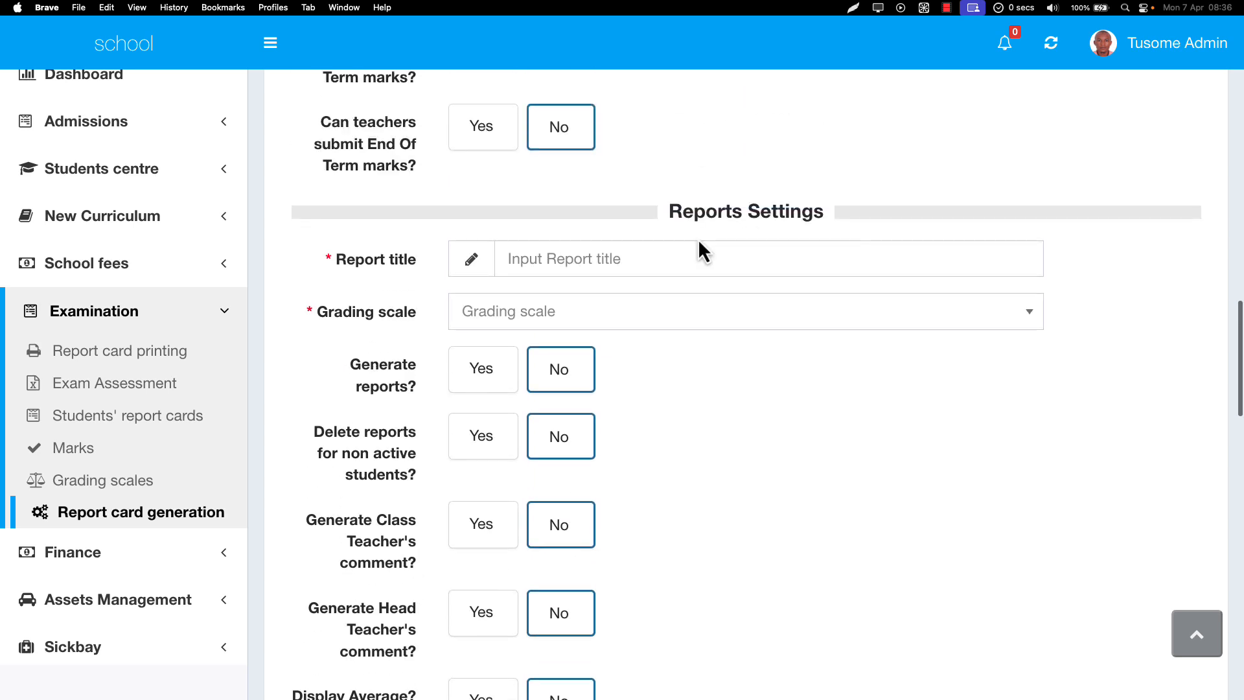
- Set the report title to MID OF TERM 2 REPORT CARD 2025 in Reports Settings
{"action": "left_click", "coordinate": [590, 254]}
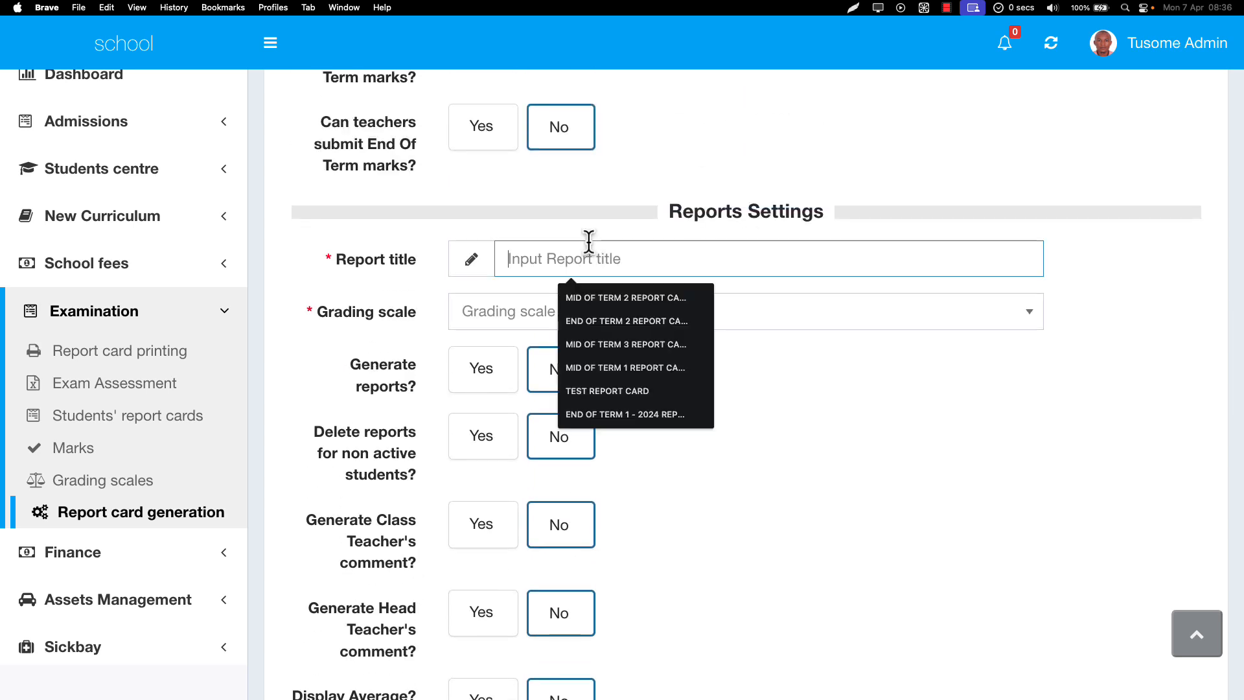
{"action": "left_click", "coordinate": [615, 307]}
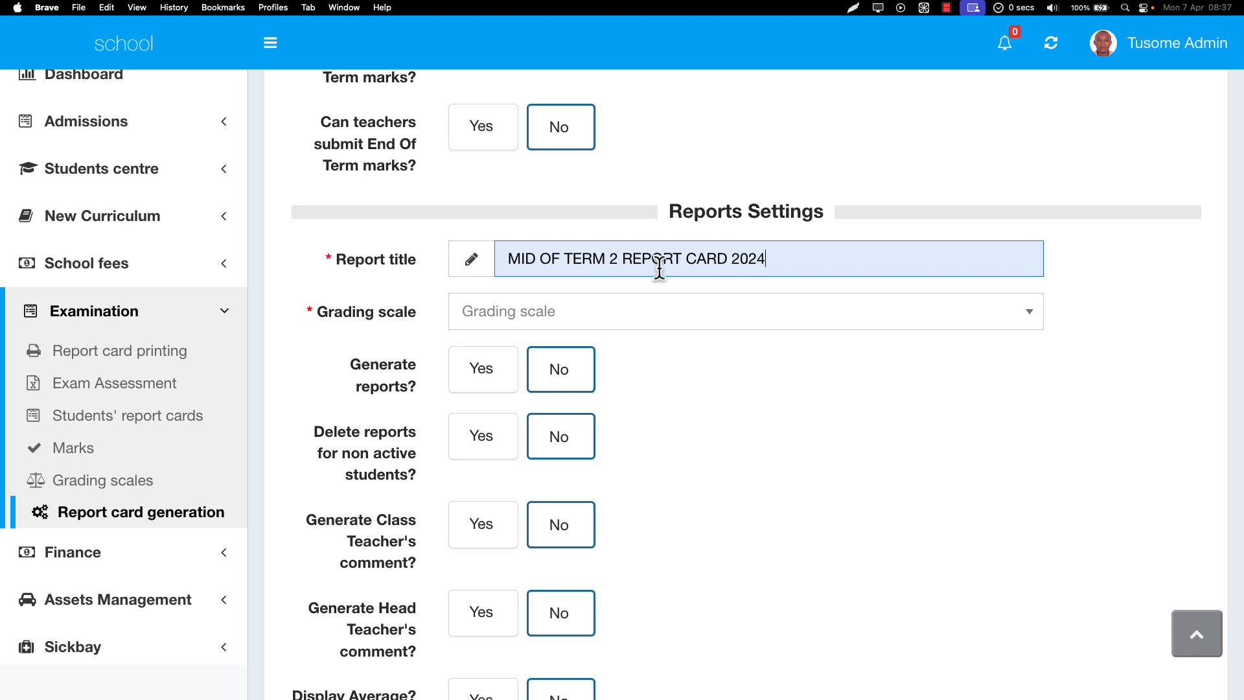
{"action": "left_click", "coordinate": [806, 253]}
{"action": "key", "text": "BackSpace"}
{"action": "type", "text": "5"}
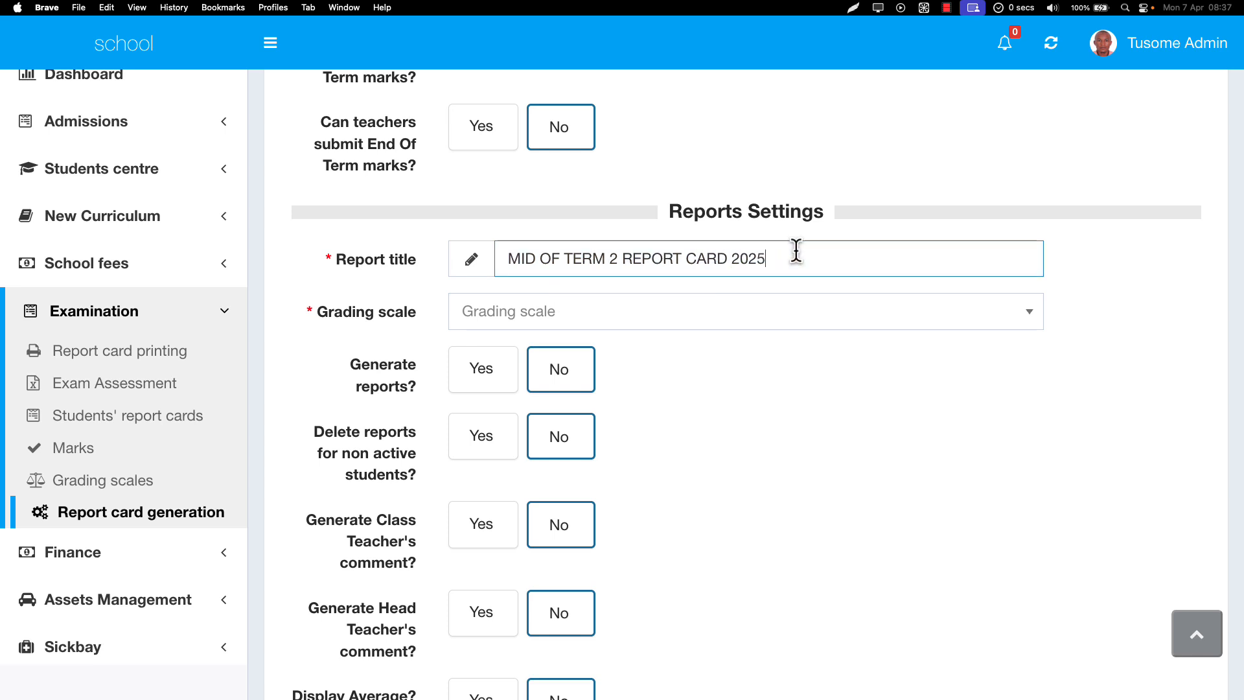
{"action": "left_click_drag", "start_coordinate": [805, 265], "coordinate": [320, 262]}
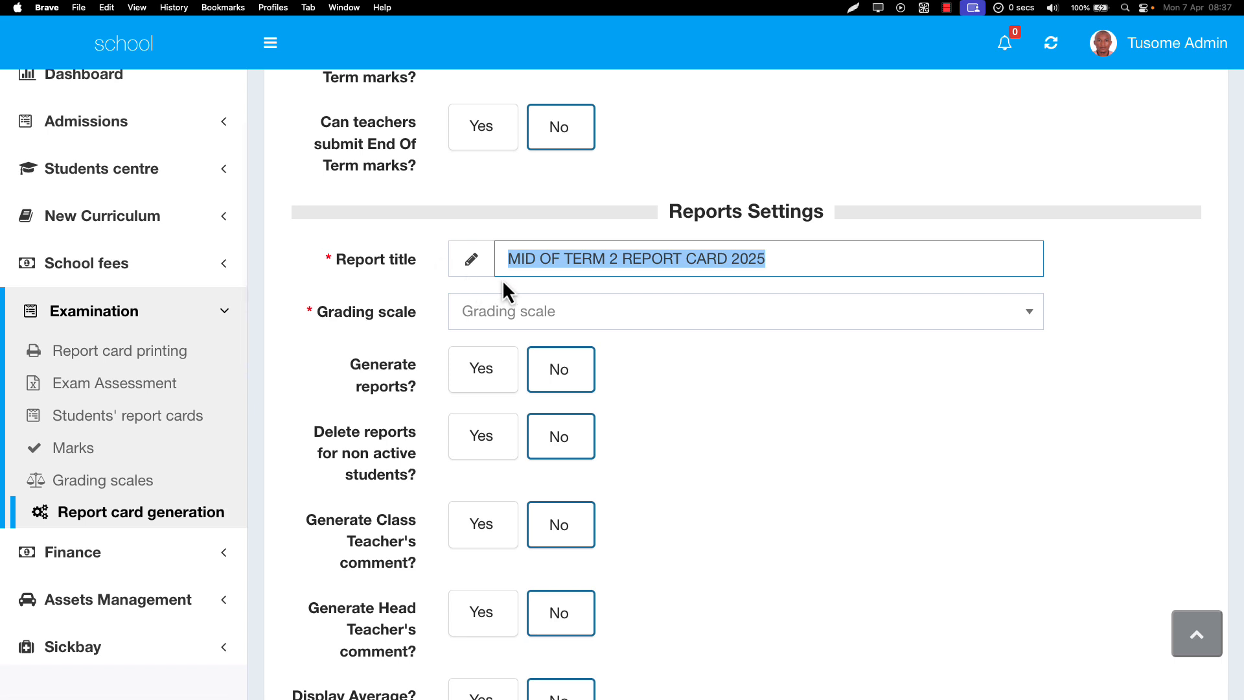
- Choose Primary School - Grading scale as the report's grading scale
{"action": "left_click", "coordinate": [548, 312]}
{"action": "left_click", "coordinate": [547, 303]}
{"action": "left_click", "coordinate": [546, 315]}
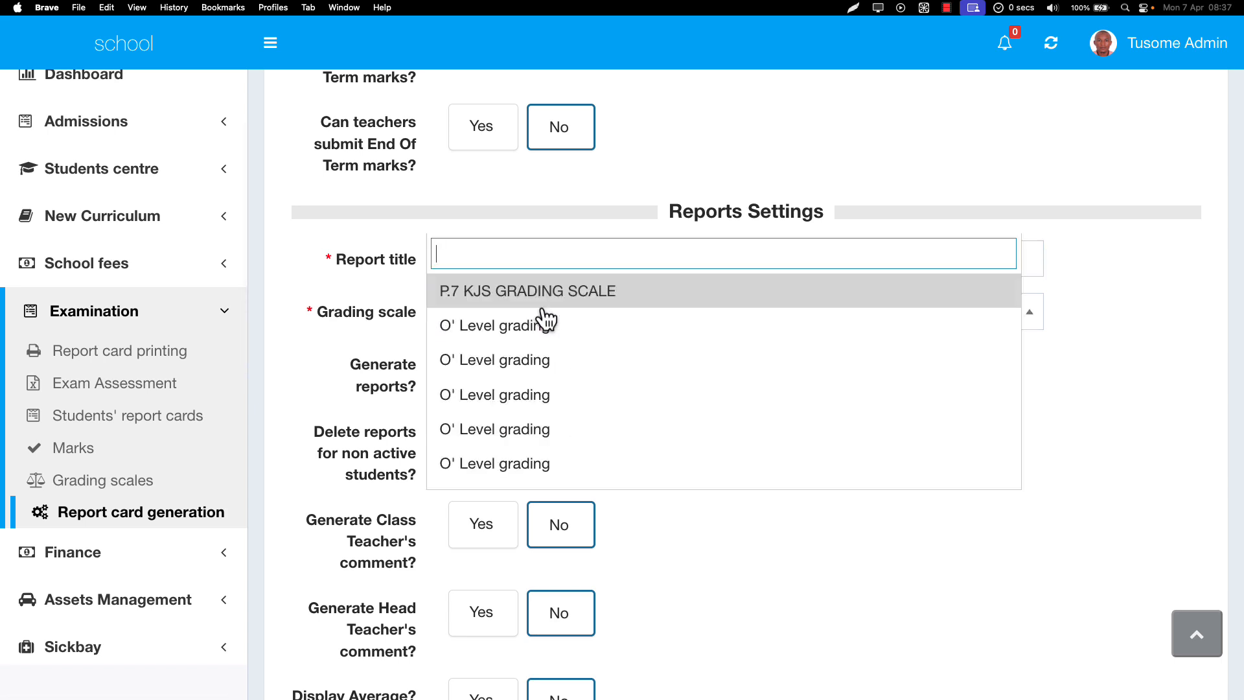
{"action": "left_click", "coordinate": [546, 317]}
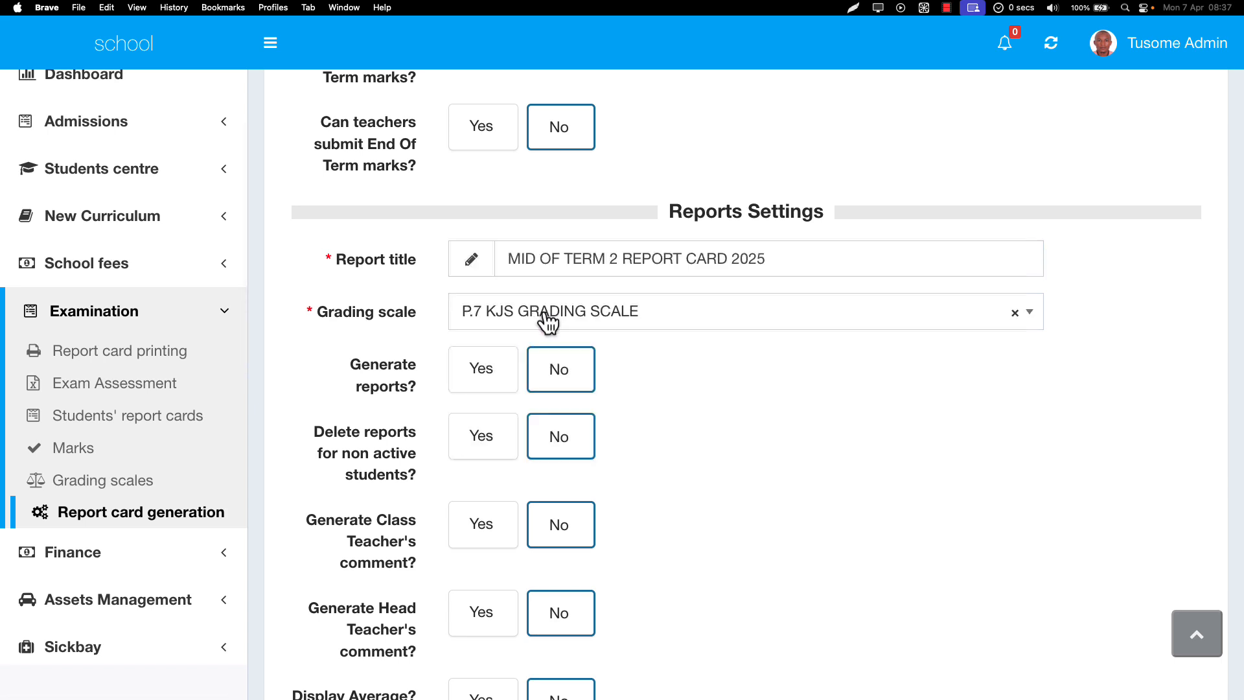
{"action": "left_click", "coordinate": [1031, 318]}
{"action": "scroll", "coordinate": [750, 417], "scroll_direction": "down", "scroll_amount": 8}
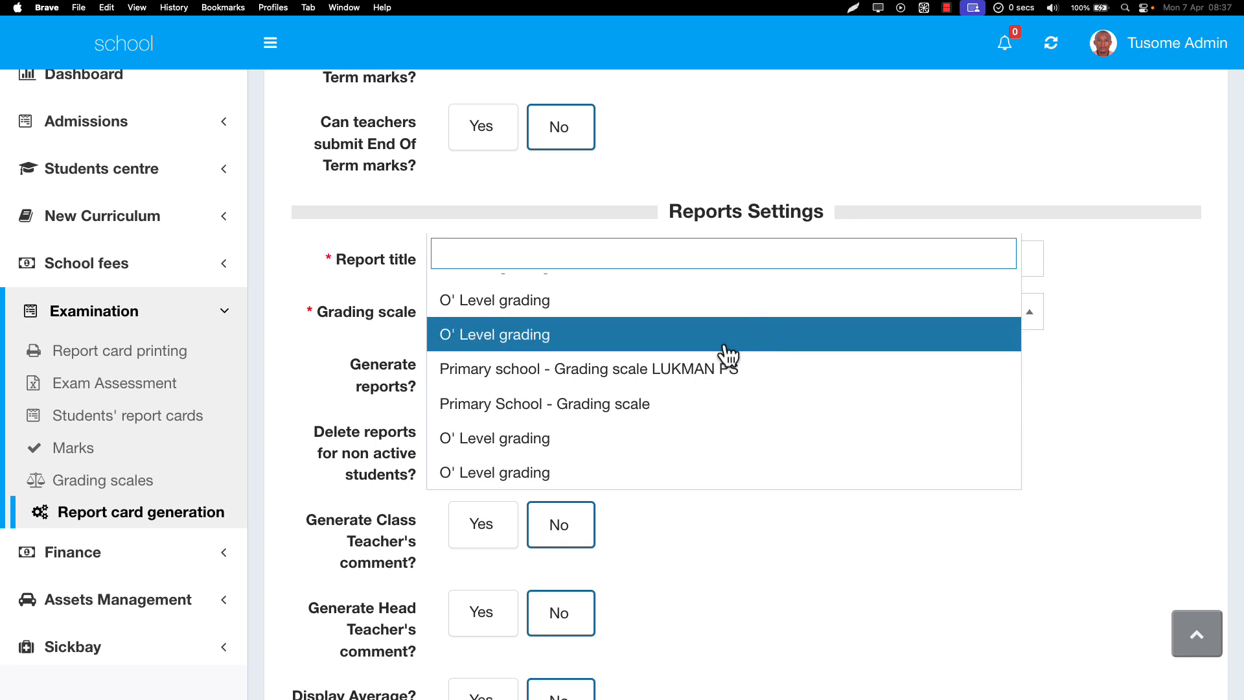
{"action": "left_click", "coordinate": [640, 402]}
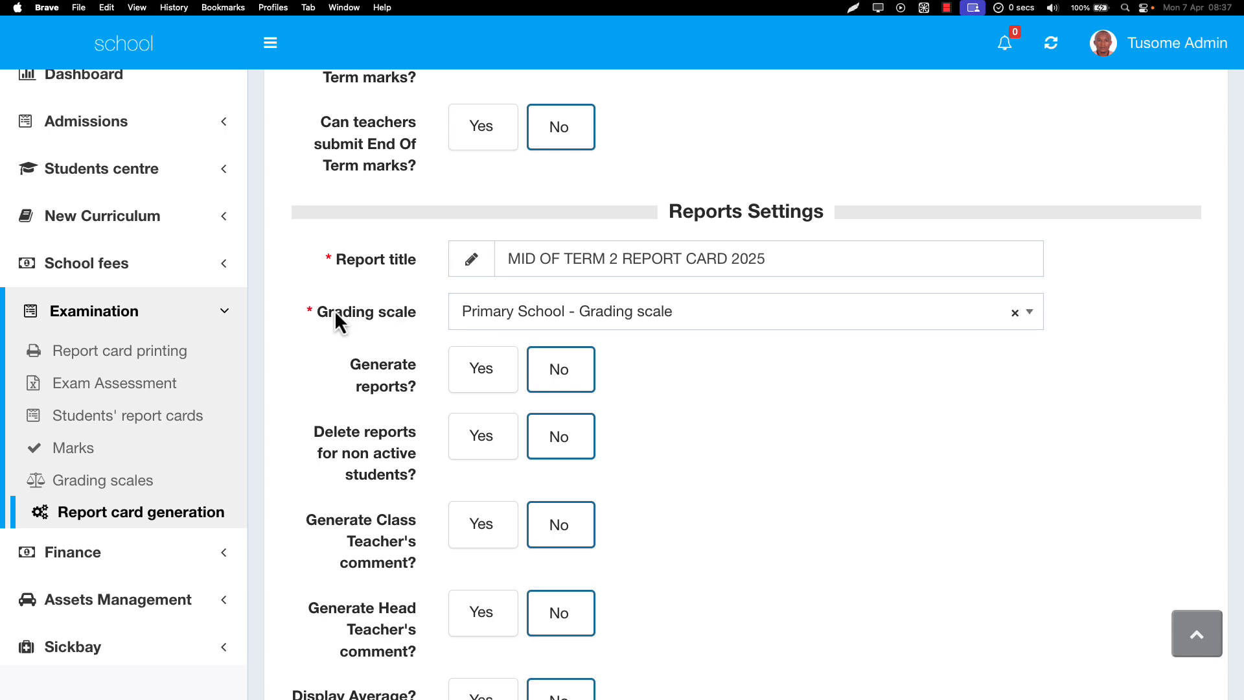
- Review the remaining report and template settings and submit the Term 2023 - 2 report card form
{"action": "scroll", "coordinate": [641, 305], "scroll_direction": "up", "scroll_amount": 5}
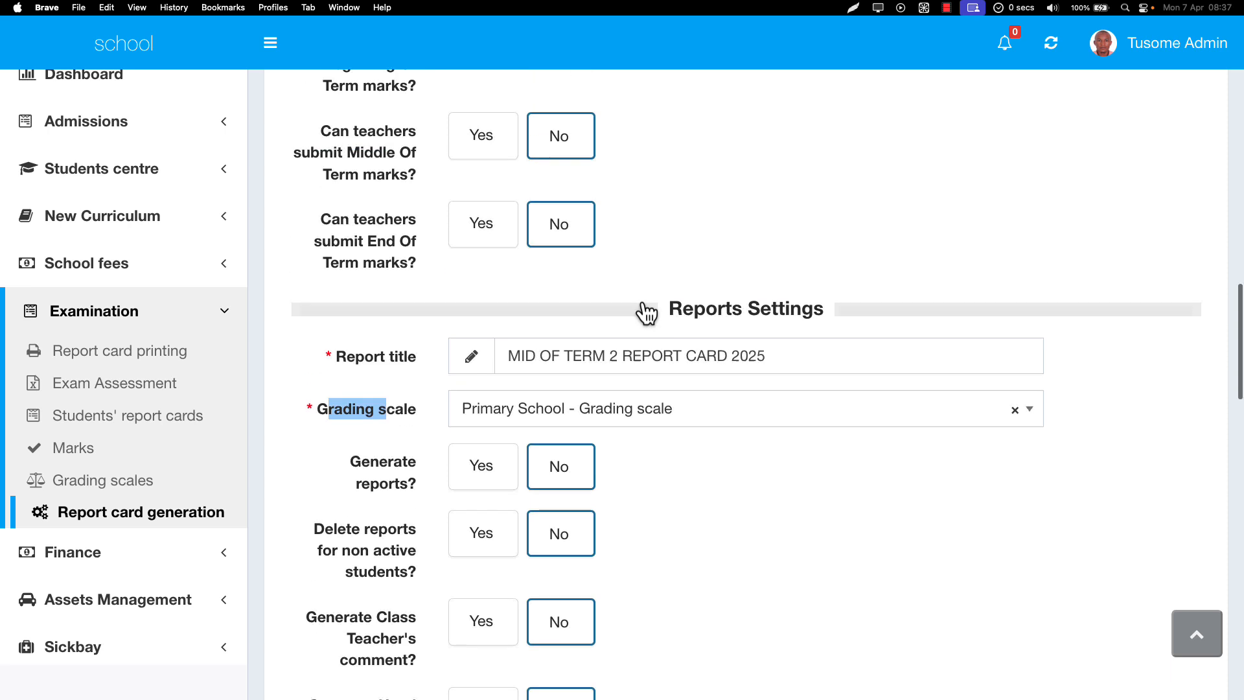
{"action": "scroll", "coordinate": [519, 491], "scroll_direction": "down", "scroll_amount": 1}
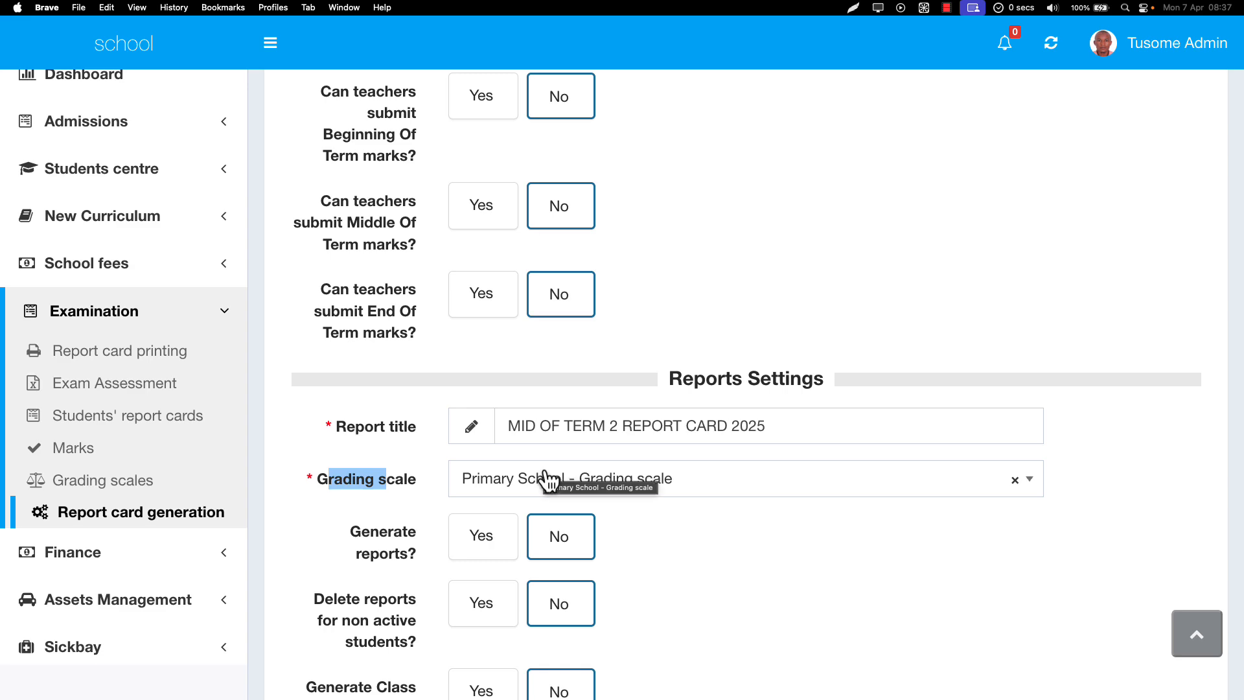
{"action": "scroll", "coordinate": [544, 473], "scroll_direction": "down", "scroll_amount": 1}
{"action": "scroll", "coordinate": [544, 473], "scroll_direction": "up", "scroll_amount": 10}
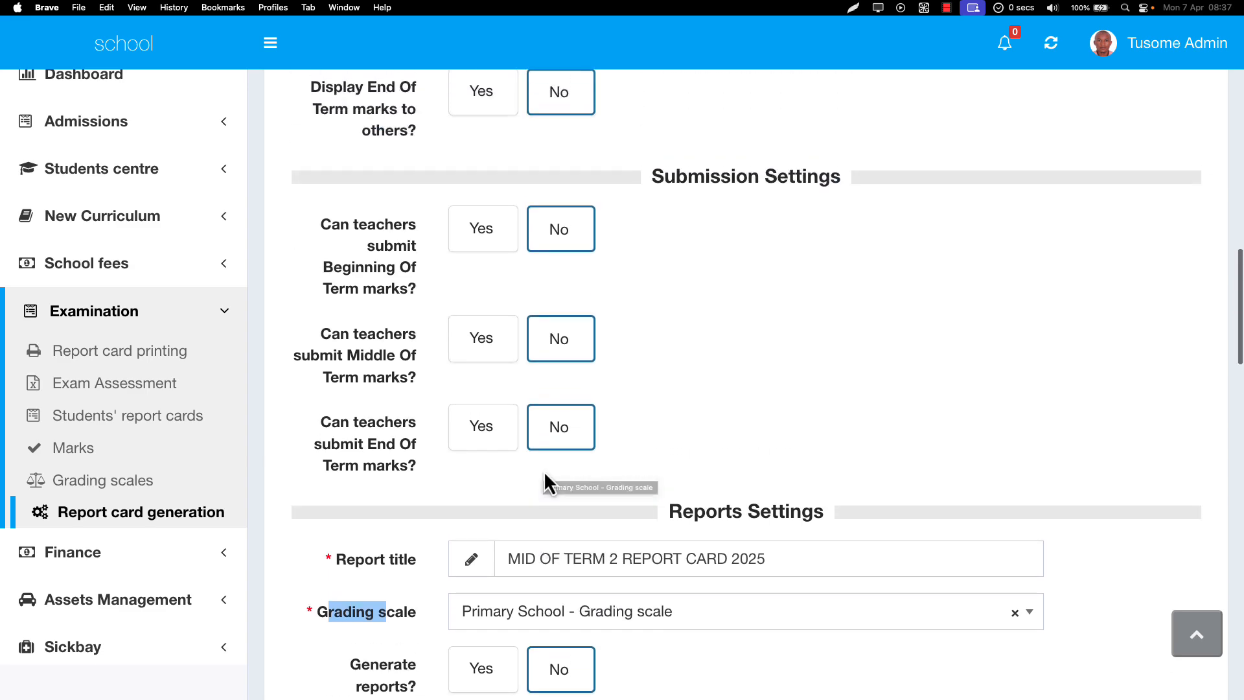
{"action": "scroll", "coordinate": [544, 473], "scroll_direction": "down", "scroll_amount": 15}
{"action": "scroll", "coordinate": [550, 479], "scroll_direction": "down", "scroll_amount": 20}
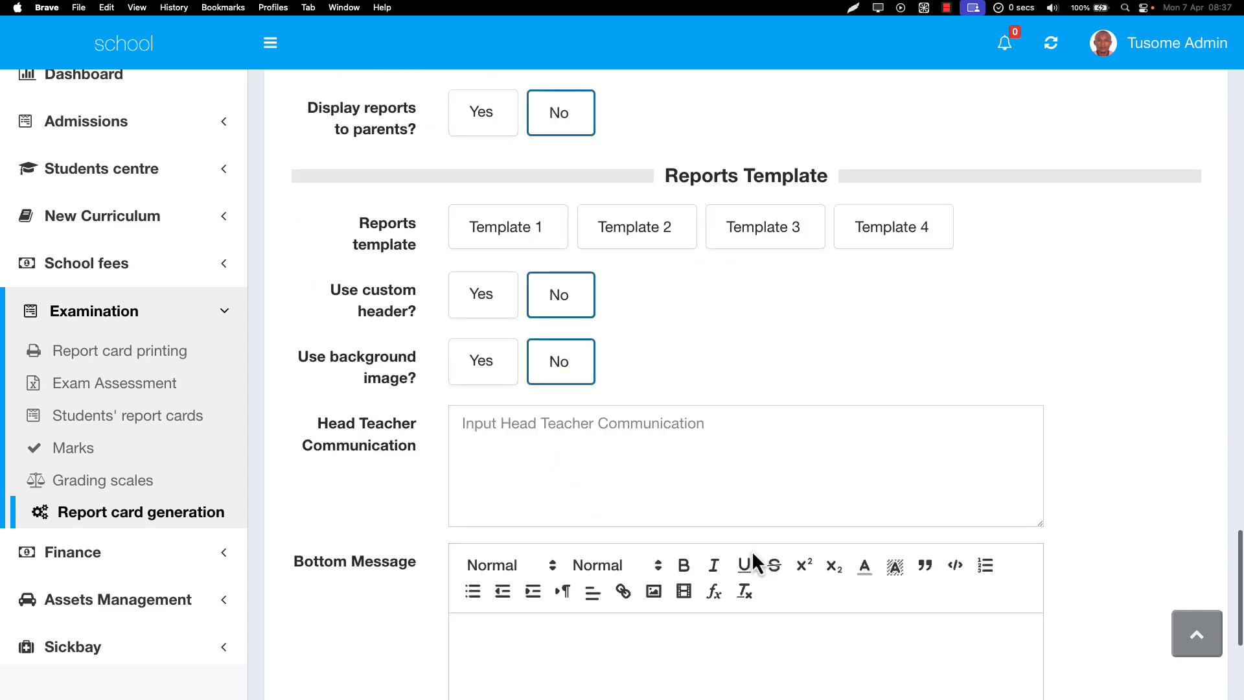
{"action": "left_click", "coordinate": [1022, 590]}
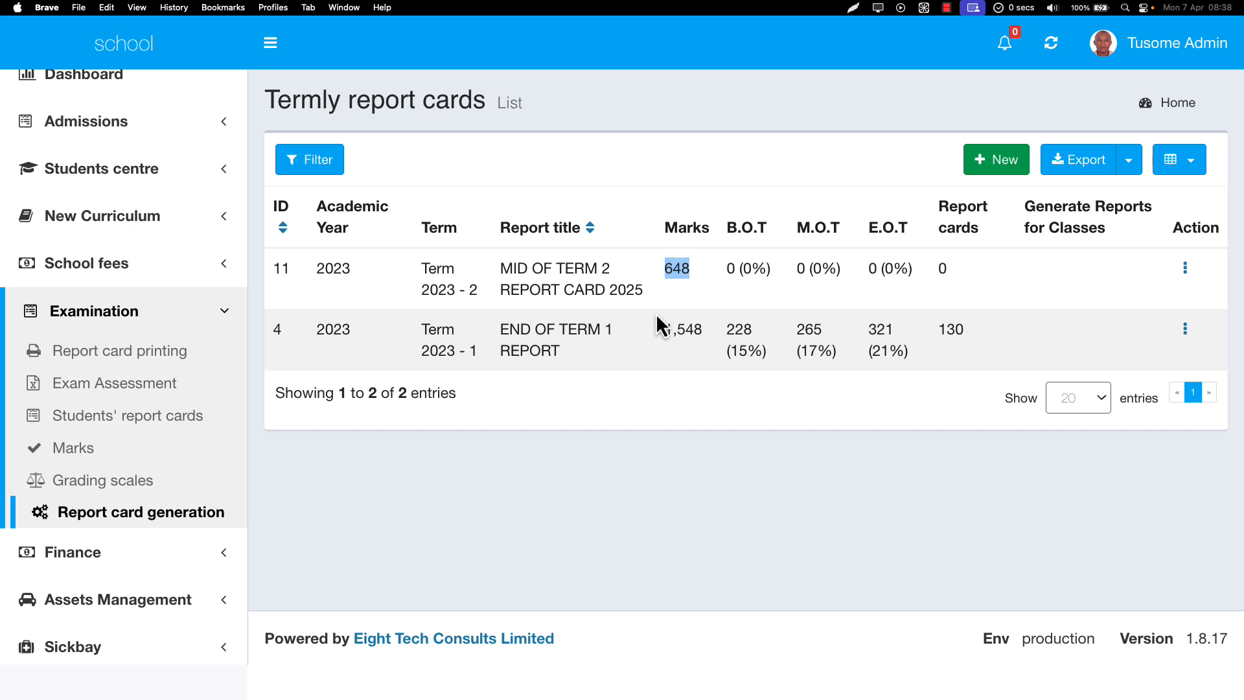
- Check the B.O.T and M.O.T marks submission figures of the MID OF TERM 2 REPORT CARD 2025 entry
{"action": "left_click_drag", "start_coordinate": [739, 270], "coordinate": [769, 270]}
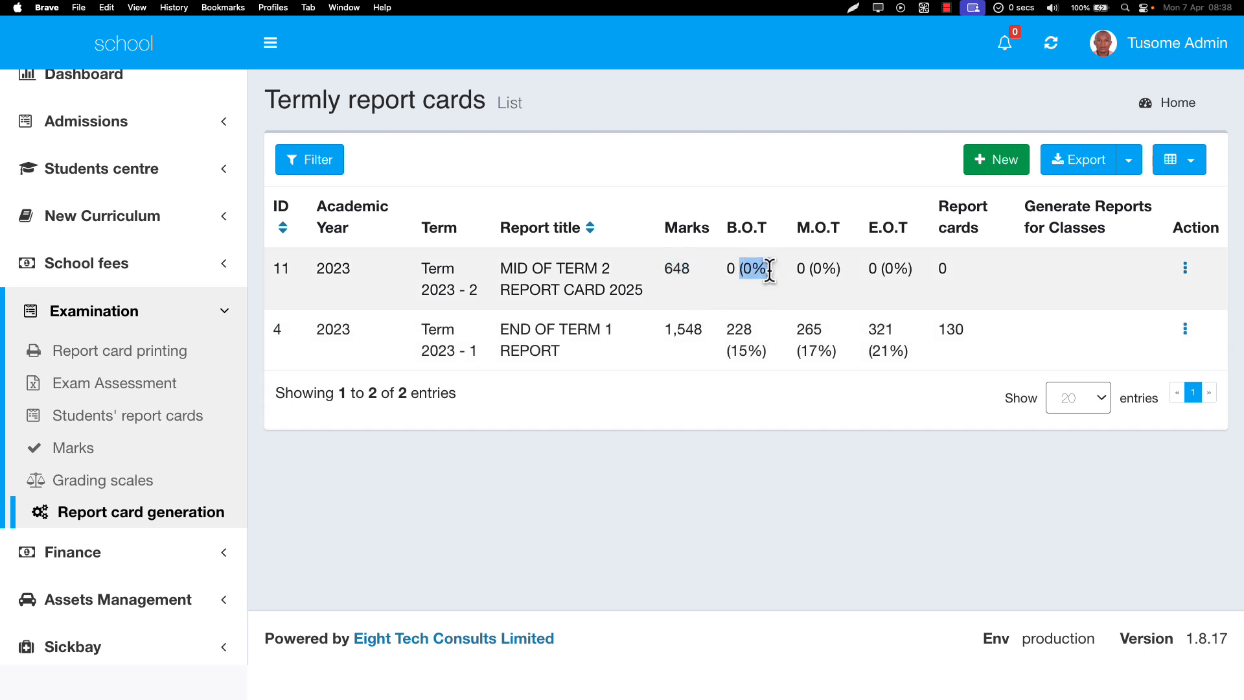
{"action": "left_click_drag", "start_coordinate": [797, 286], "coordinate": [834, 272]}
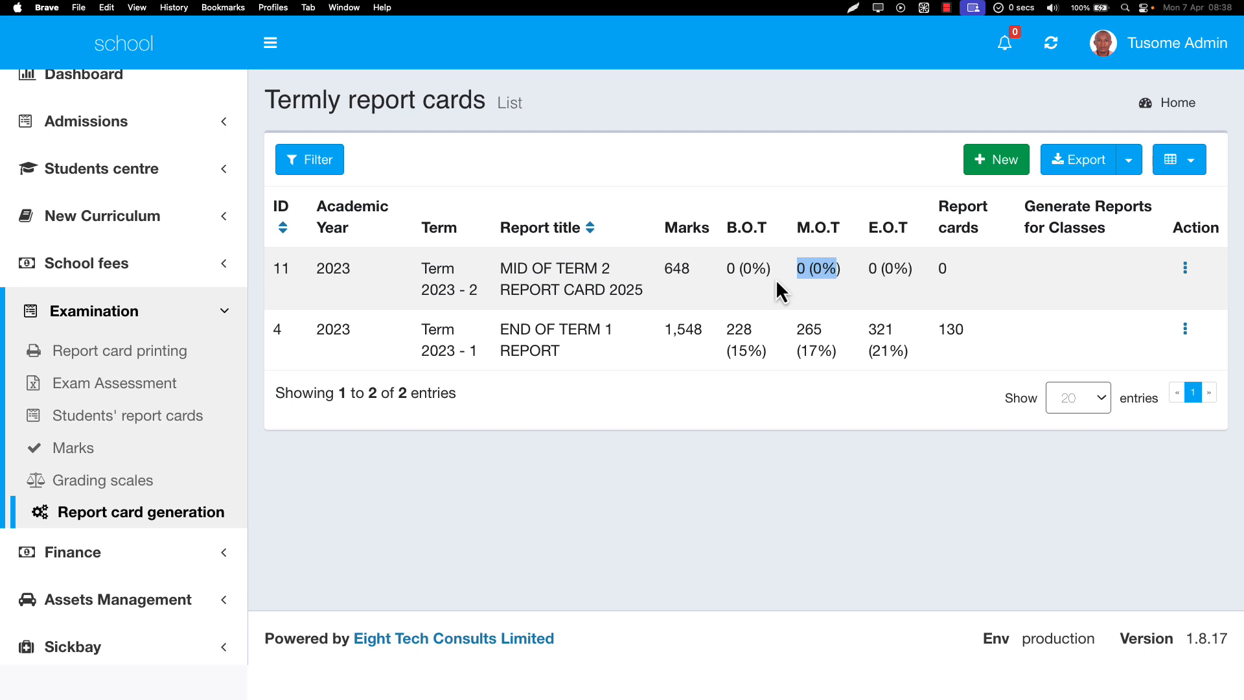
{"action": "key", "text": "ctrl+Left"}
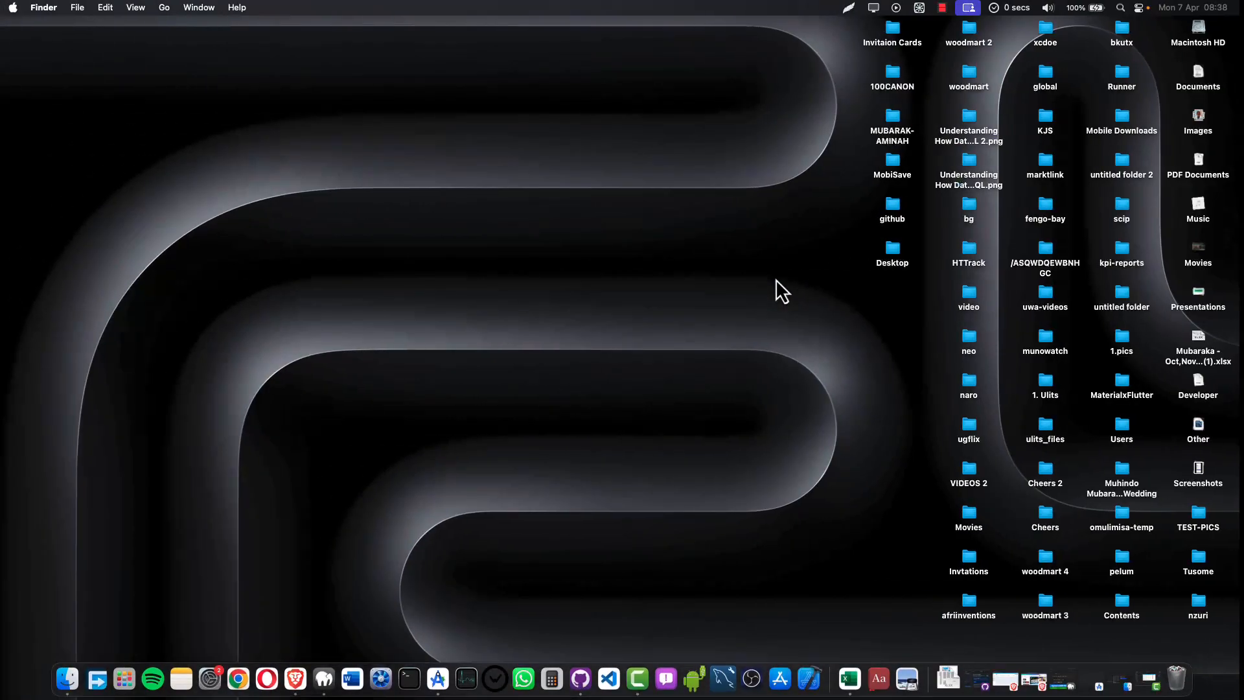
{"action": "key", "text": "ctrl+Right"}
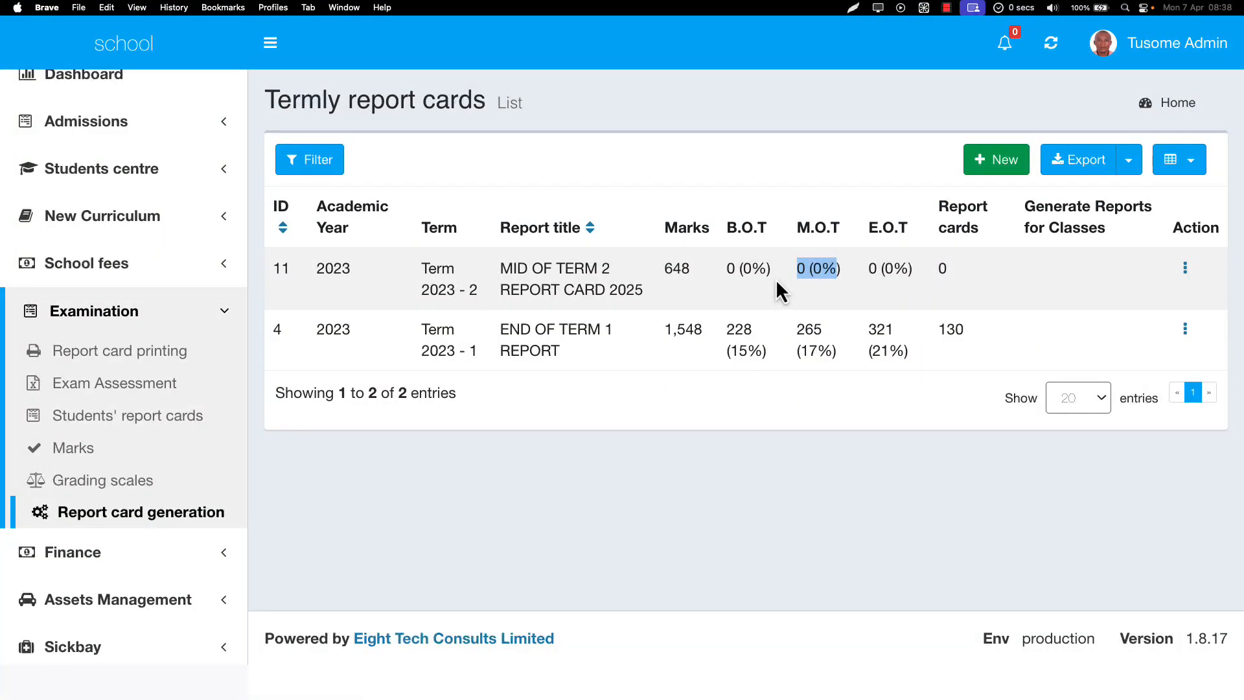
- Switch to Google Chrome with the Work profile, dismiss the extensions notice and make the window full screen
{"action": "key", "text": "ctrl+Left"}
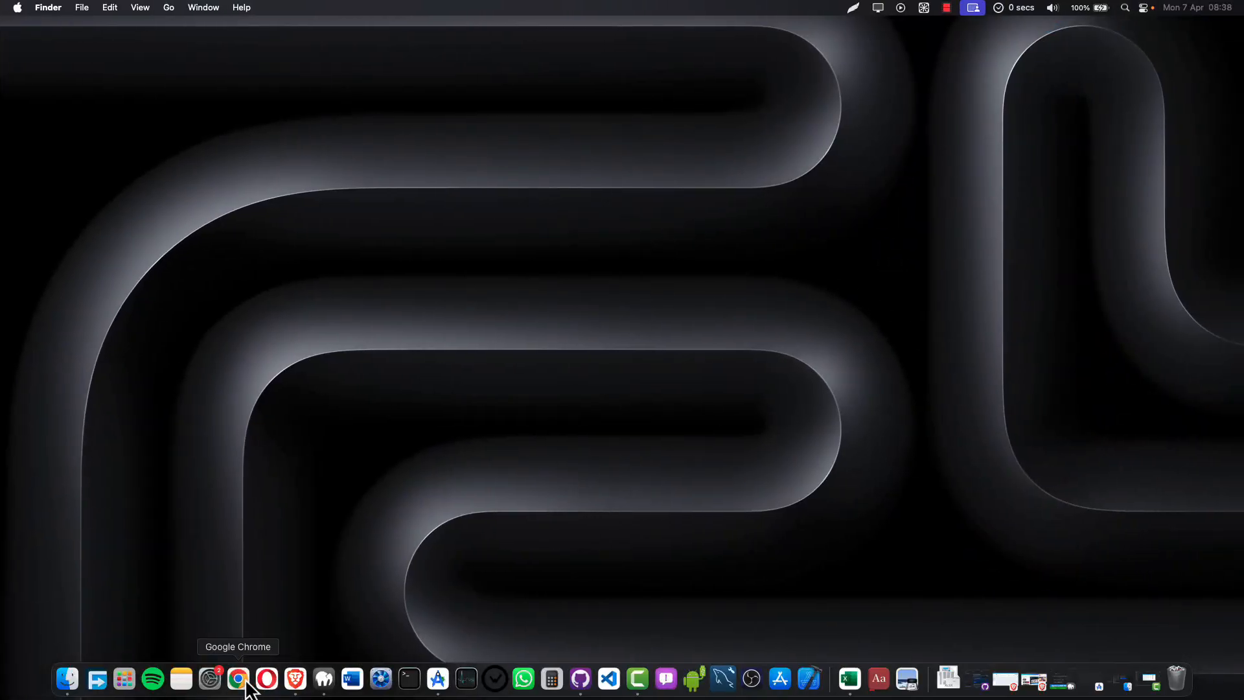
{"action": "left_click", "coordinate": [244, 681]}
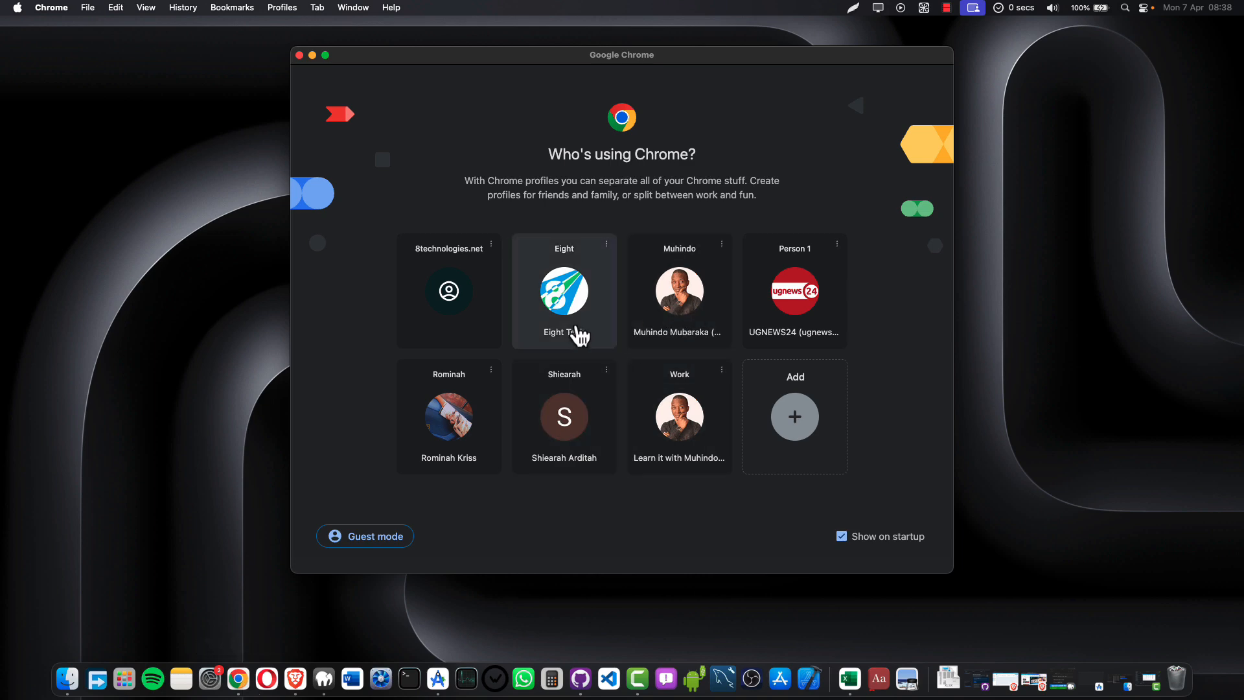
{"action": "left_click", "coordinate": [648, 433]}
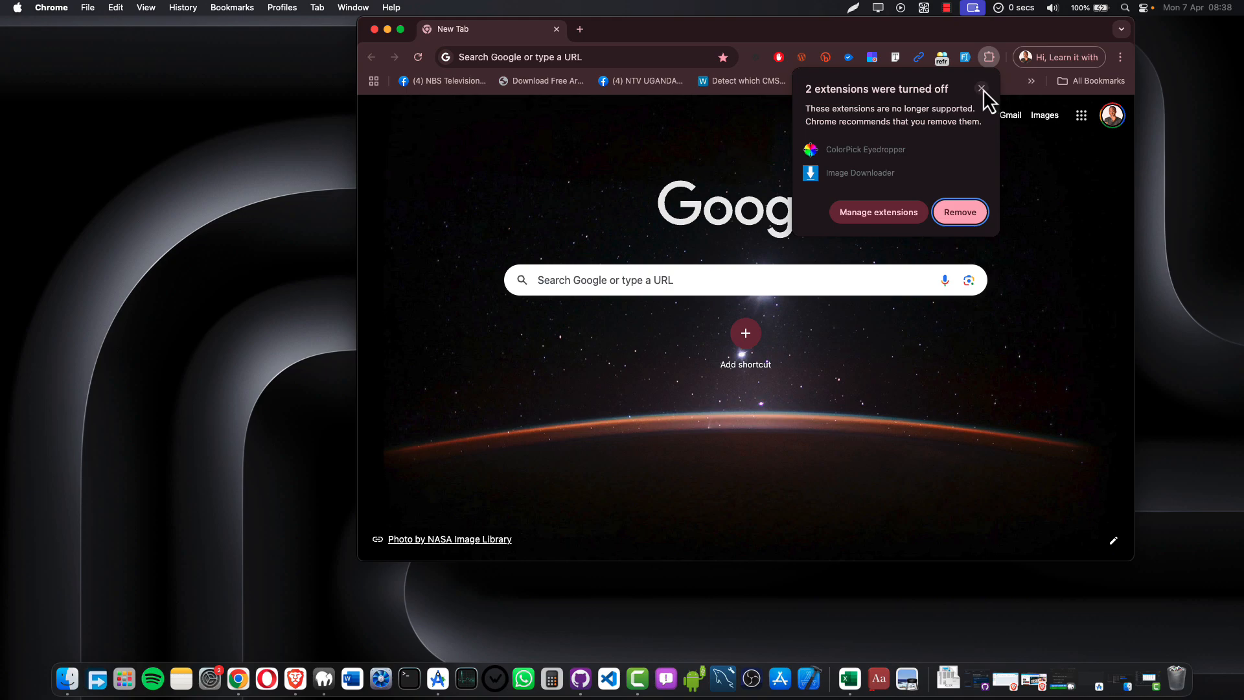
{"action": "left_click", "coordinate": [983, 88]}
{"action": "left_click", "coordinate": [403, 30]}
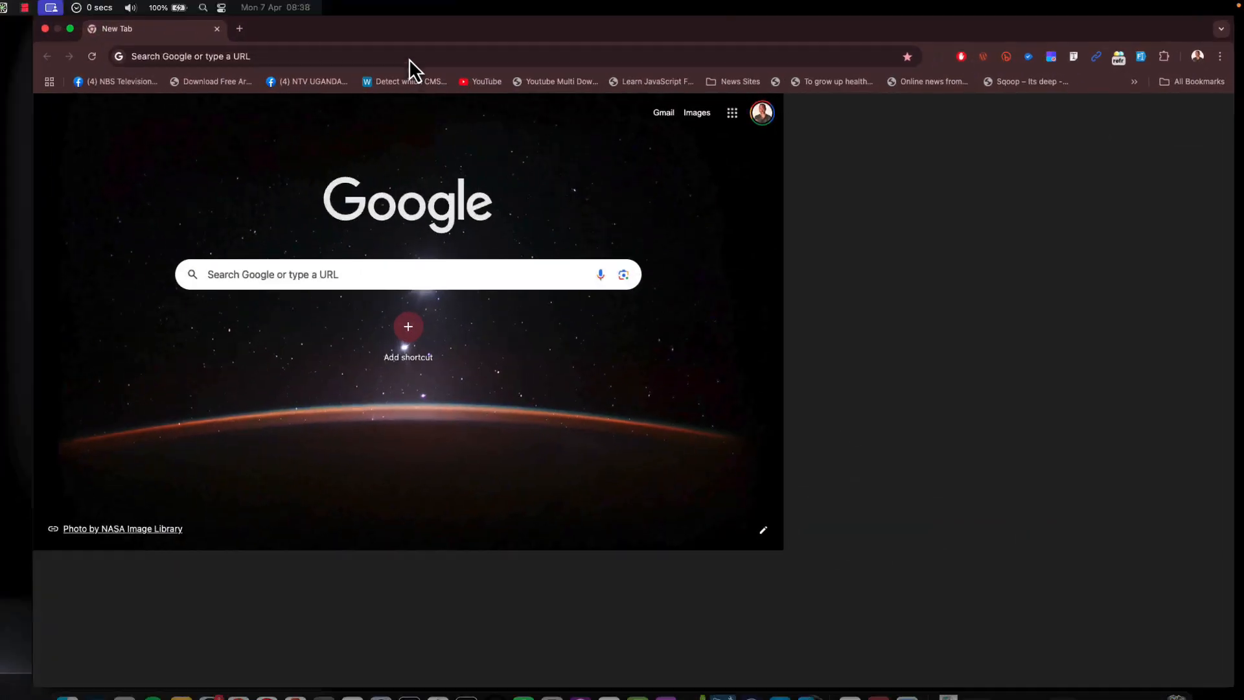
- Return to the school system in Brave and open the Subjects list of the Academics module
{"action": "key", "text": "ctrl+Right"}
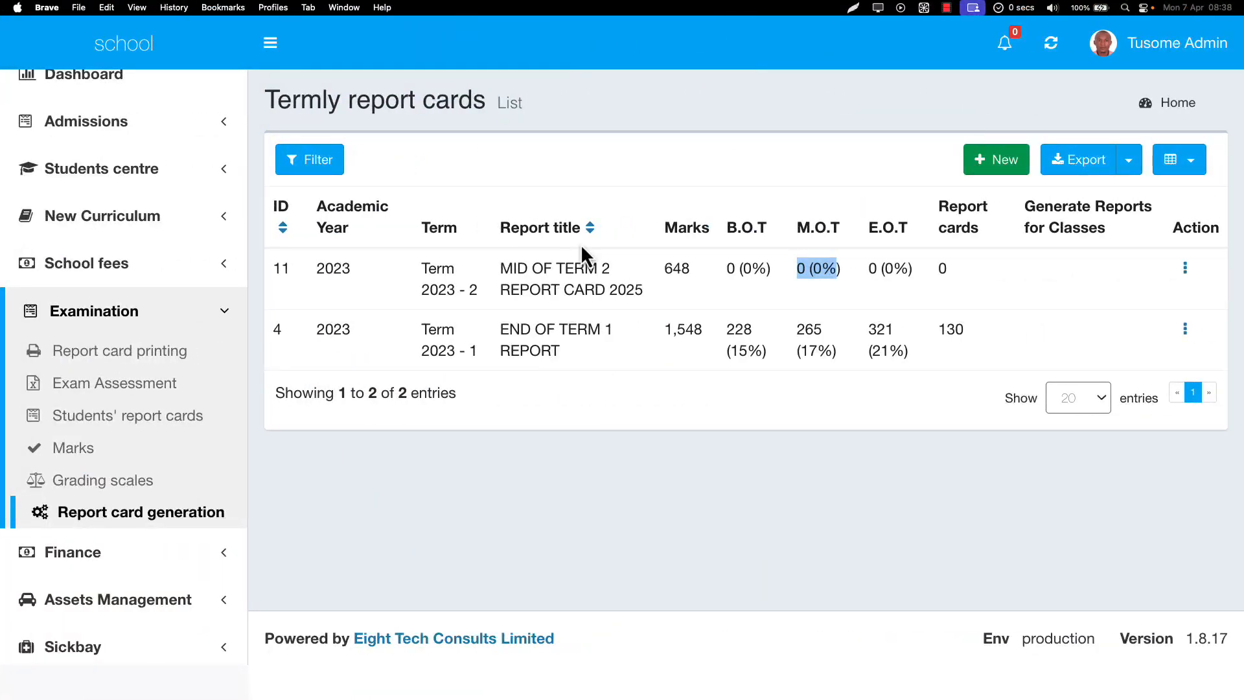
{"action": "scroll", "coordinate": [138, 495], "scroll_direction": "down", "scroll_amount": 5}
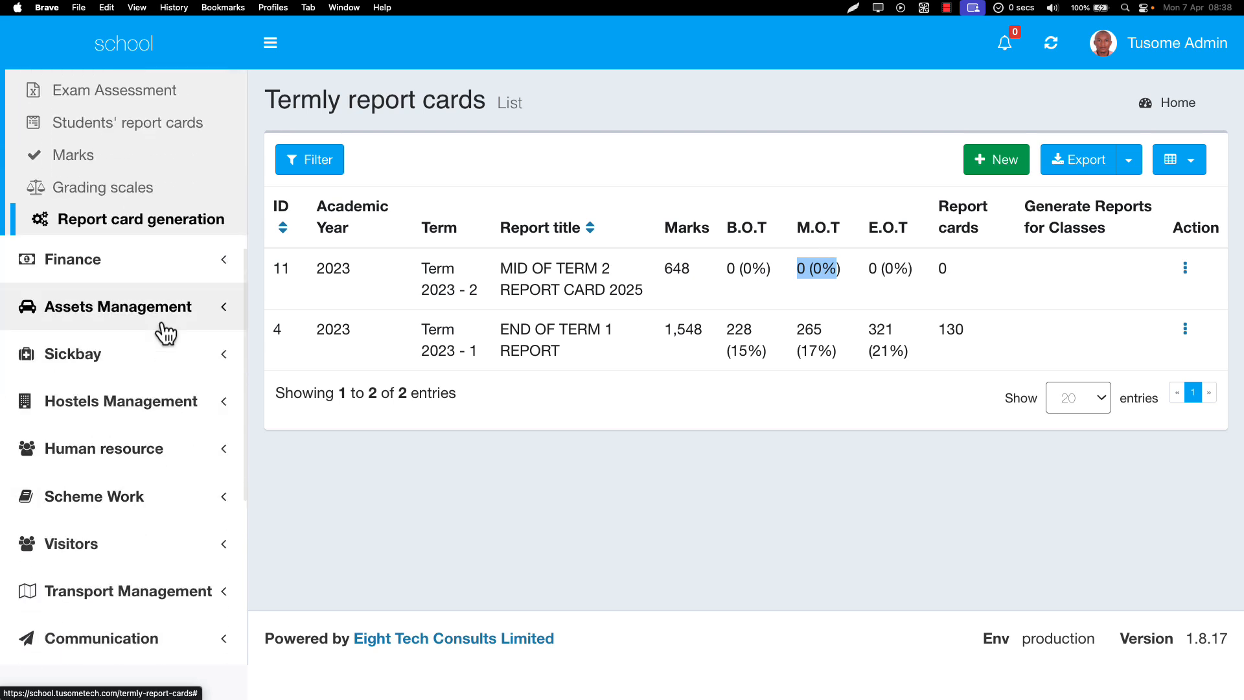
{"action": "scroll", "coordinate": [166, 334], "scroll_direction": "up", "scroll_amount": 2}
{"action": "scroll", "coordinate": [167, 334], "scroll_direction": "up", "scroll_amount": 2}
{"action": "scroll", "coordinate": [167, 333], "scroll_direction": "down", "scroll_amount": 6}
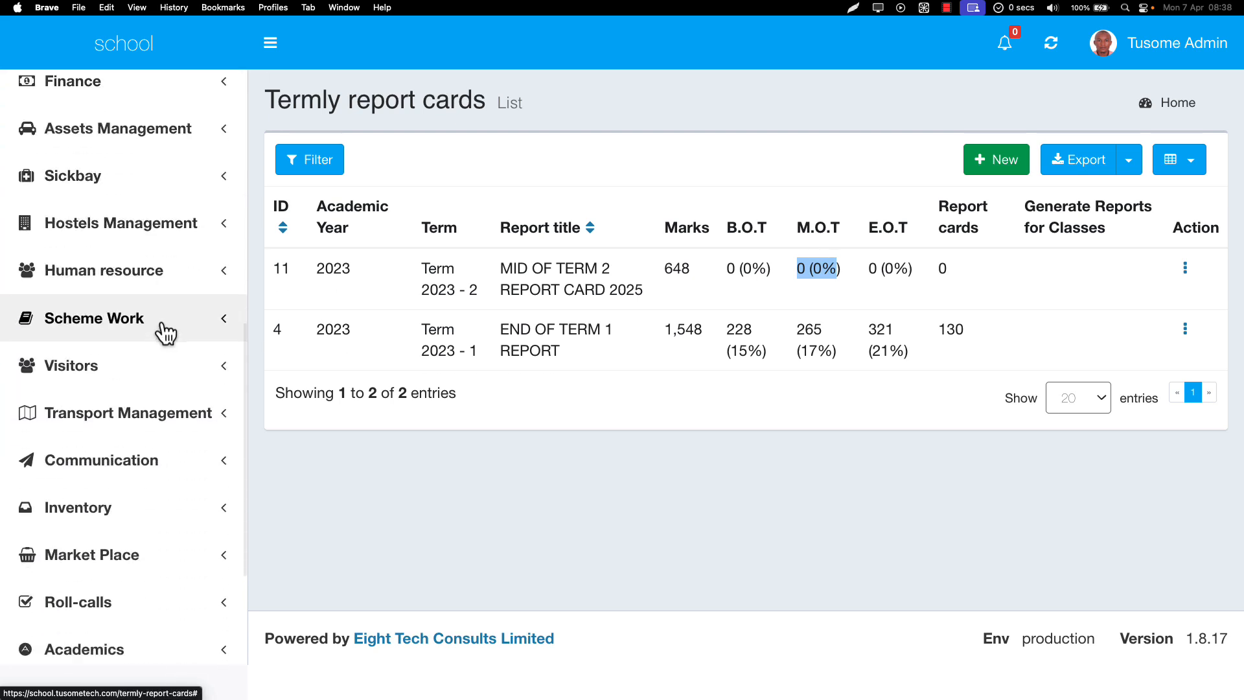
{"action": "scroll", "coordinate": [166, 334], "scroll_direction": "down", "scroll_amount": 4}
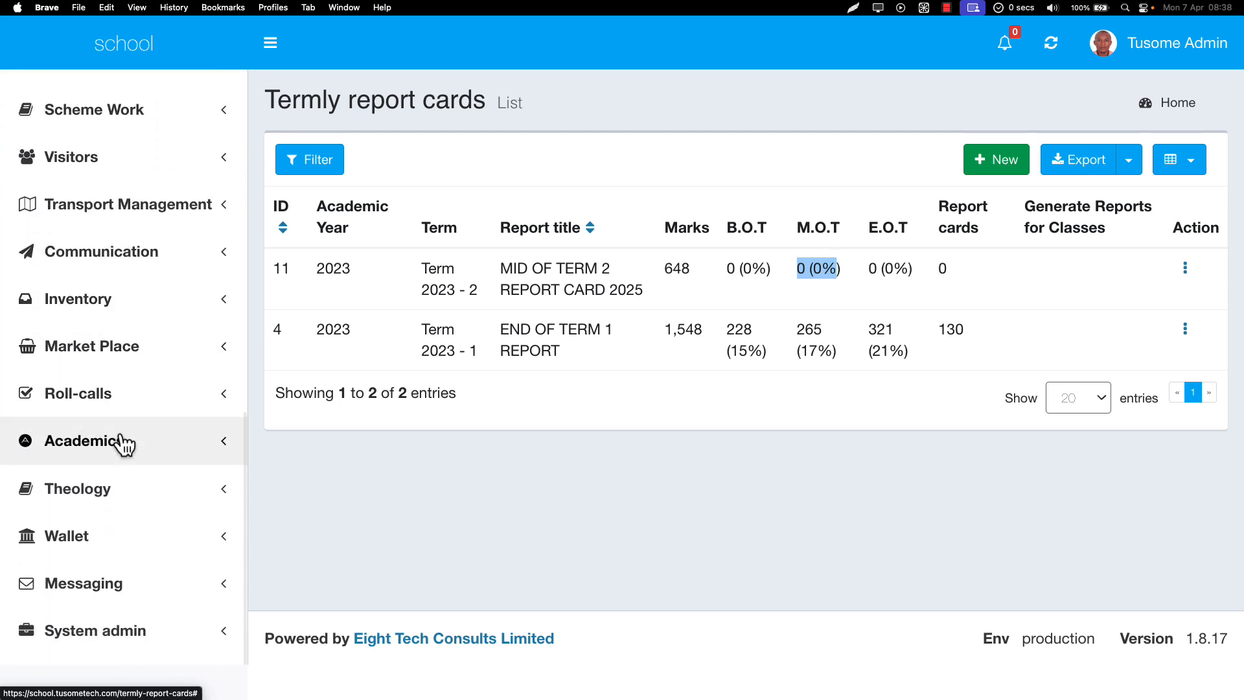
{"action": "left_click", "coordinate": [117, 444]}
{"action": "left_click", "coordinate": [84, 495]}
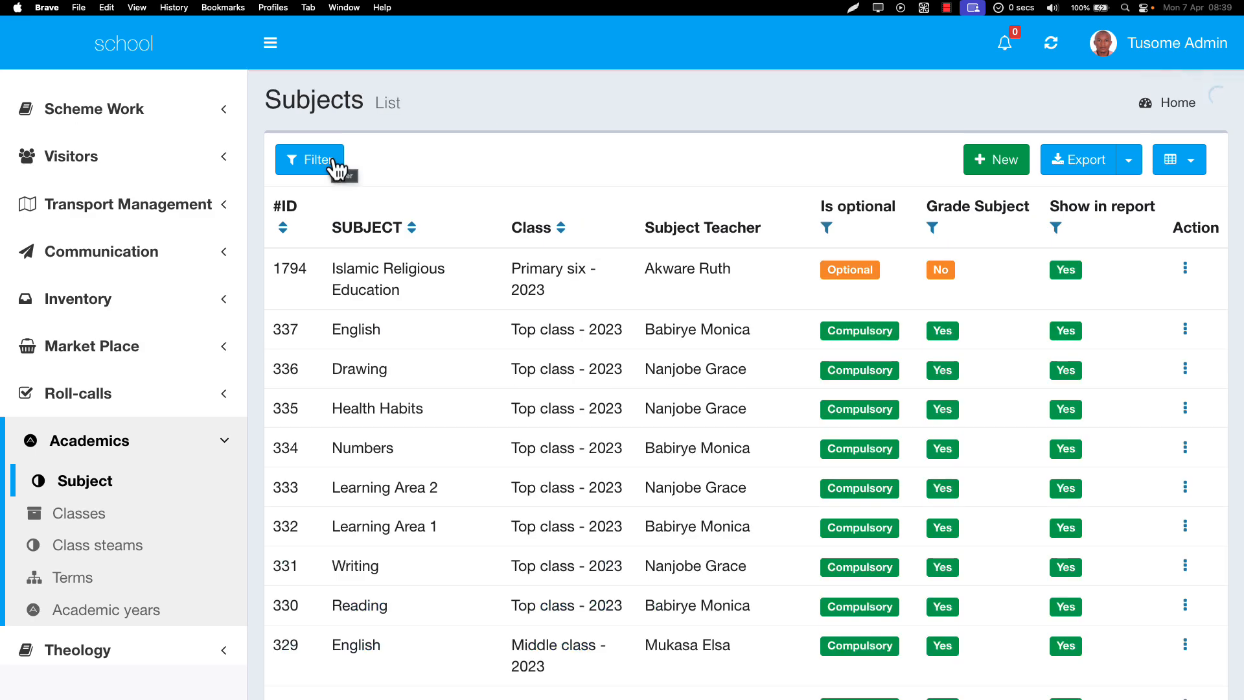
- Filter the subjects by class P.4 - 2023 and check the teacher assigned to Science
{"action": "left_click", "coordinate": [336, 170]}
{"action": "left_click", "coordinate": [468, 239]}
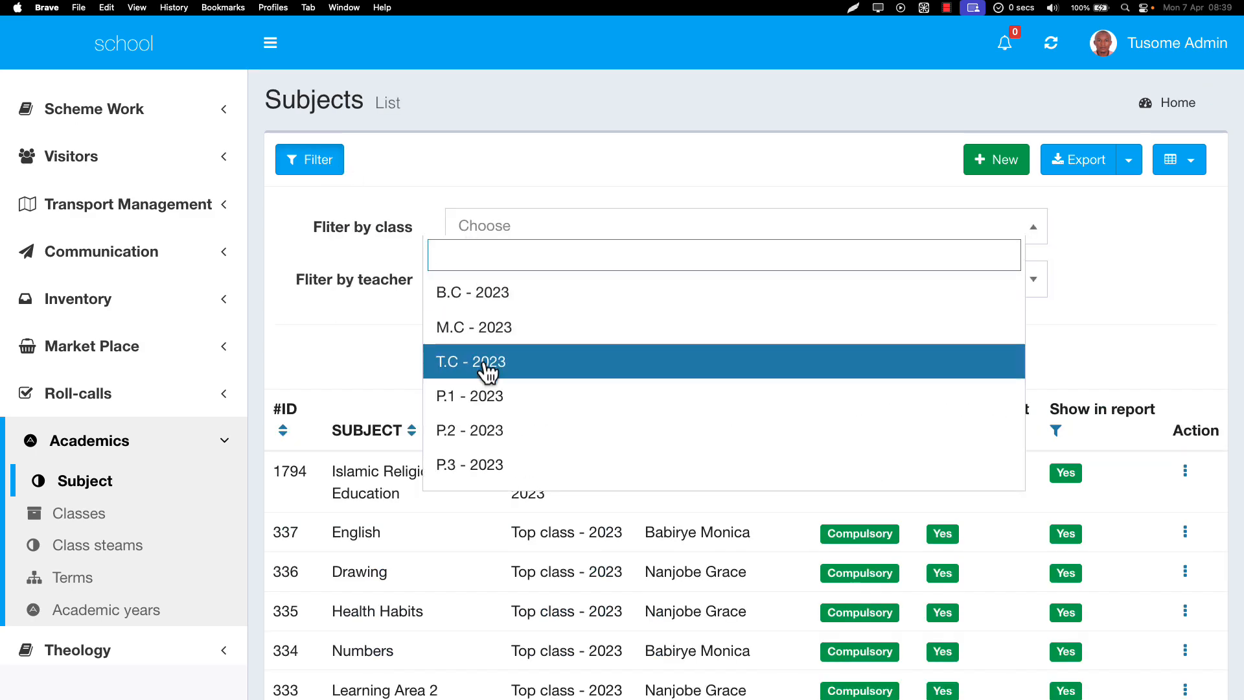
{"action": "scroll", "coordinate": [482, 418], "scroll_direction": "down", "scroll_amount": 1}
{"action": "left_click", "coordinate": [469, 428]}
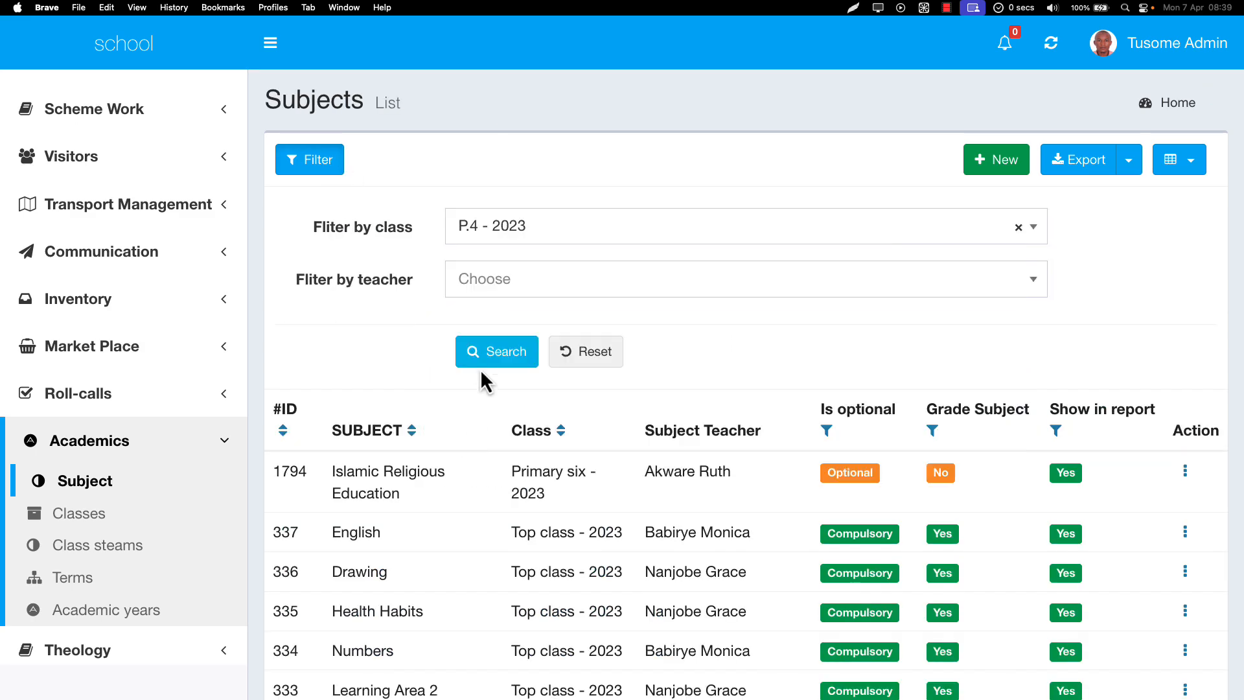
{"action": "left_click", "coordinate": [486, 360]}
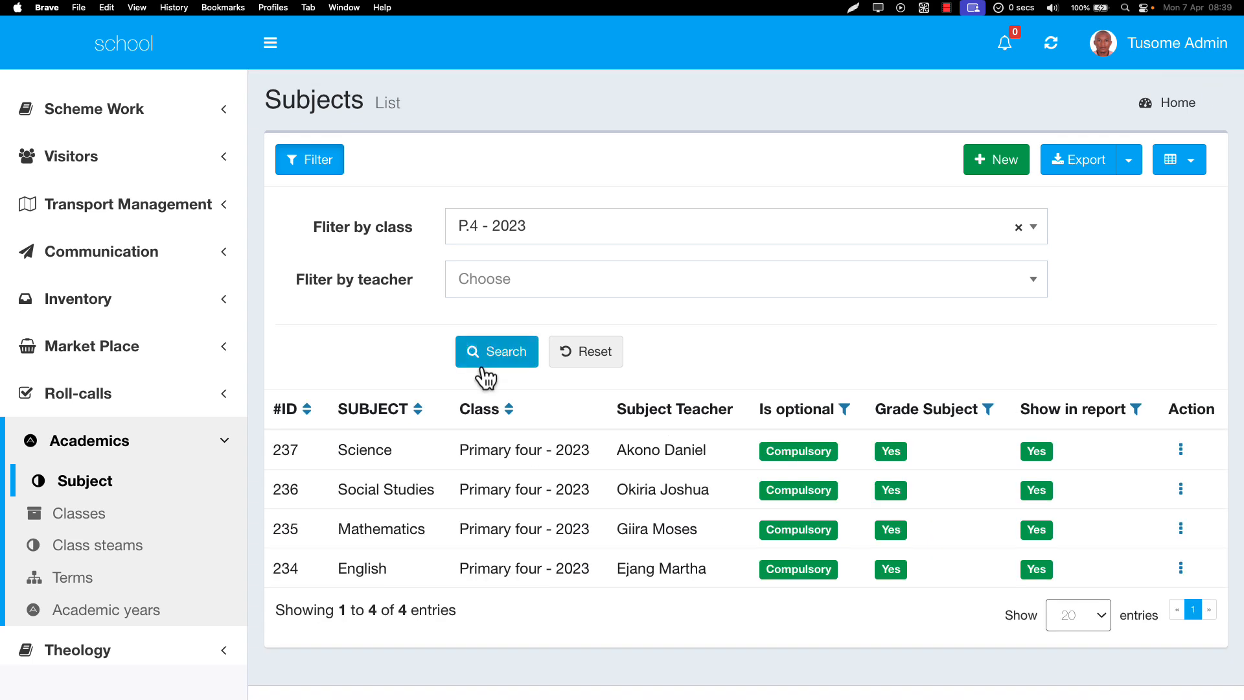
{"action": "triple_click", "coordinate": [649, 445]}
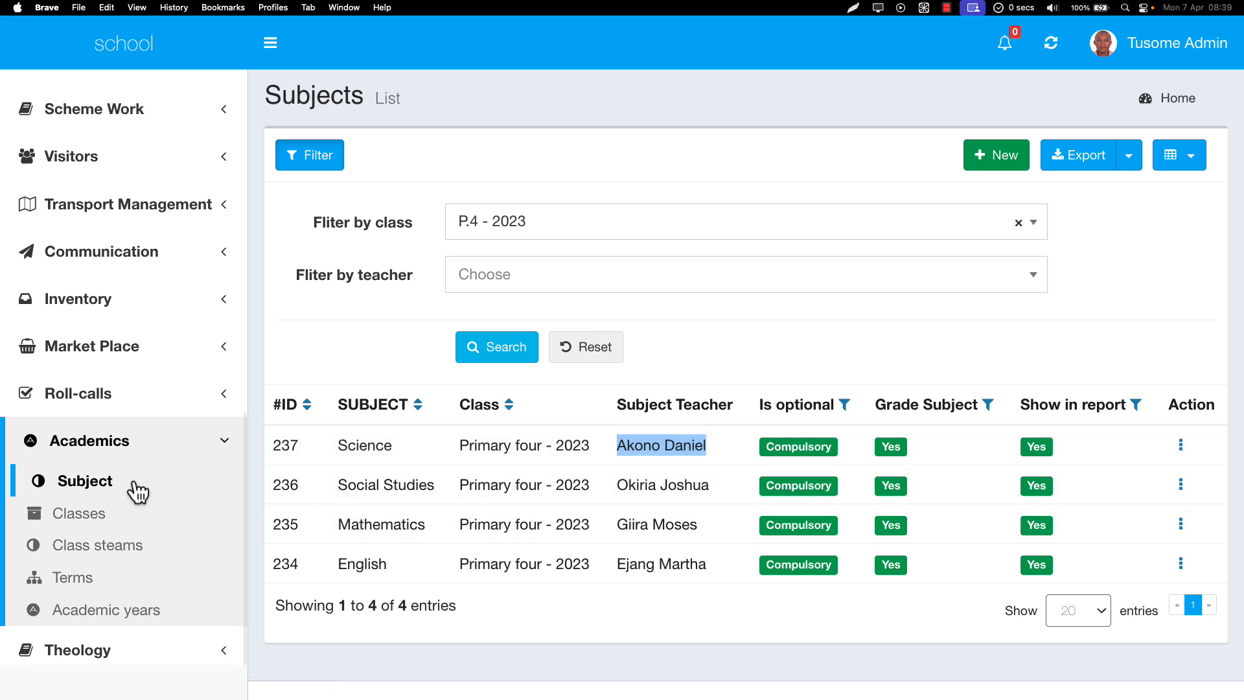
- Locate the Human resource module by searching the page for "human"
{"action": "scroll", "coordinate": [114, 518], "scroll_direction": "down", "scroll_amount": 3}
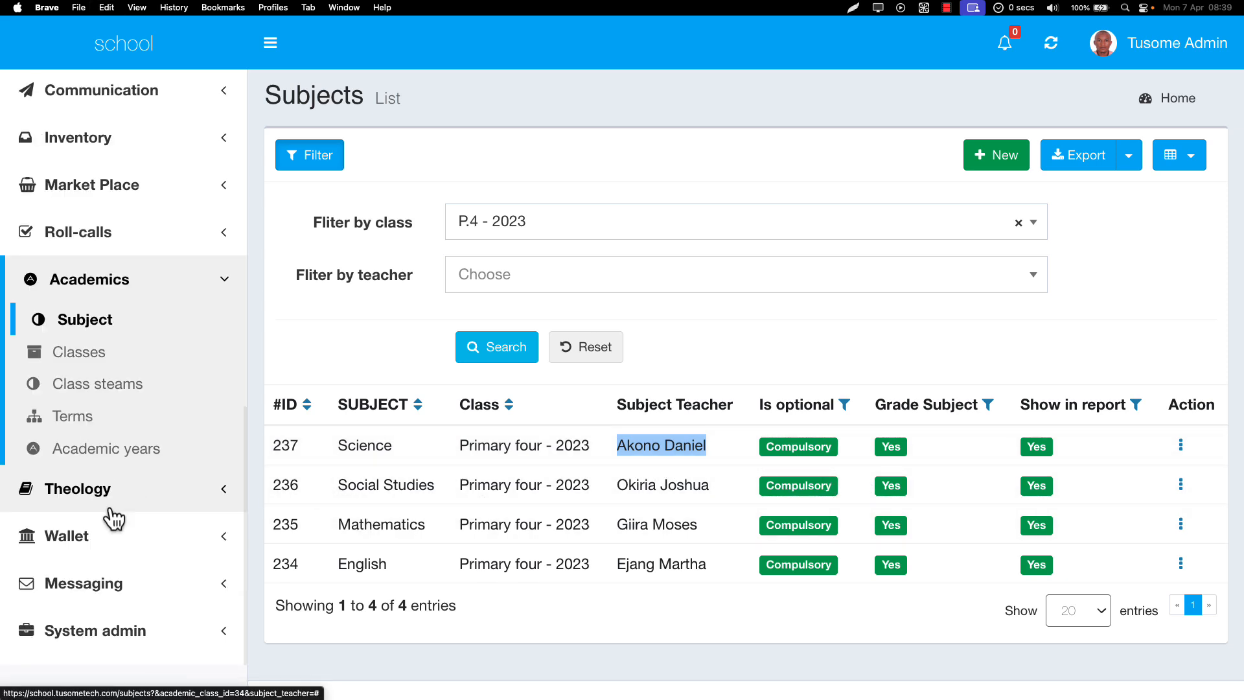
{"action": "left_click", "coordinate": [104, 632]}
{"action": "scroll", "coordinate": [104, 418], "scroll_direction": "up", "scroll_amount": 6}
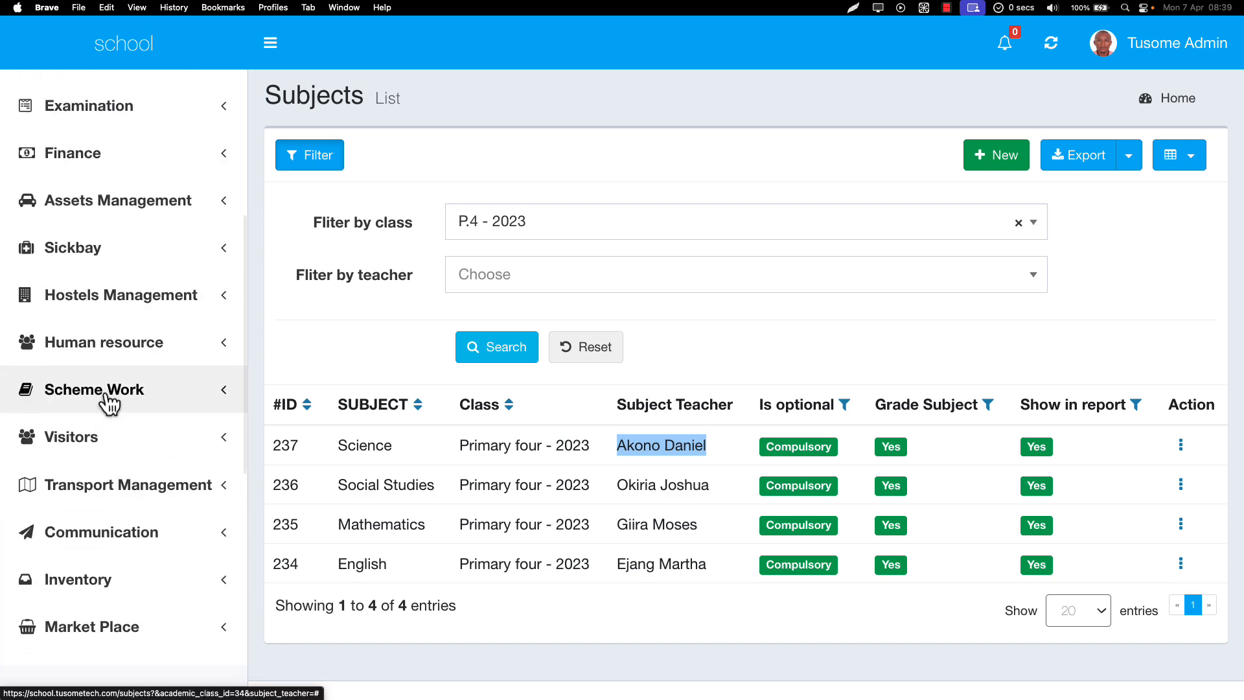
{"action": "scroll", "coordinate": [104, 310], "scroll_direction": "up", "scroll_amount": 5}
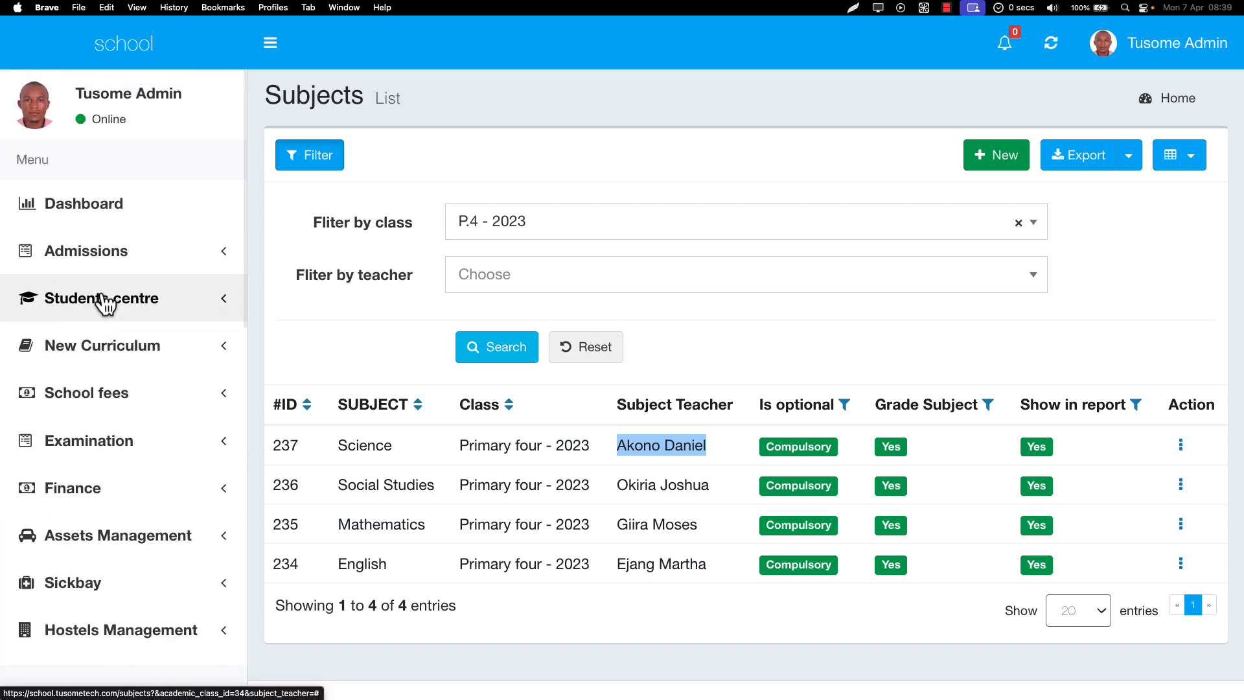
{"action": "key", "text": "super+f"}
{"action": "key", "text": "super+c"}
{"action": "type", "text": "huna"}
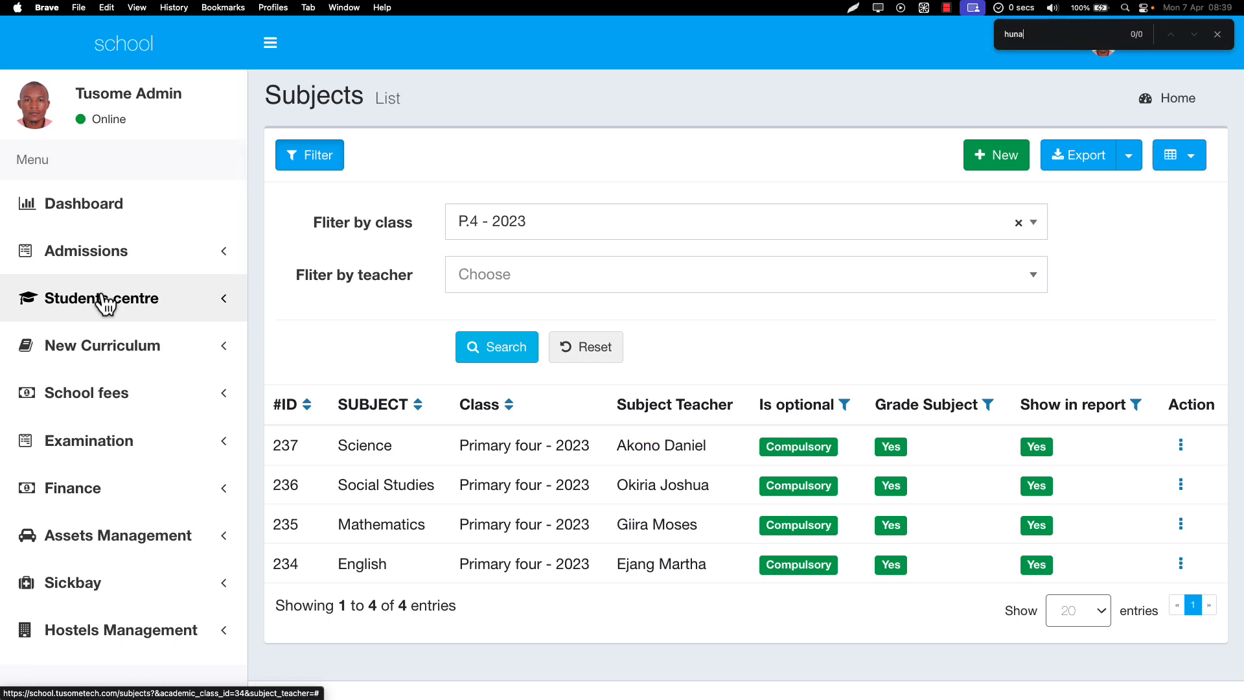
{"action": "key", "text": "super+a"}
{"action": "scroll", "coordinate": [13, 389], "scroll_direction": "down", "scroll_amount": 5}
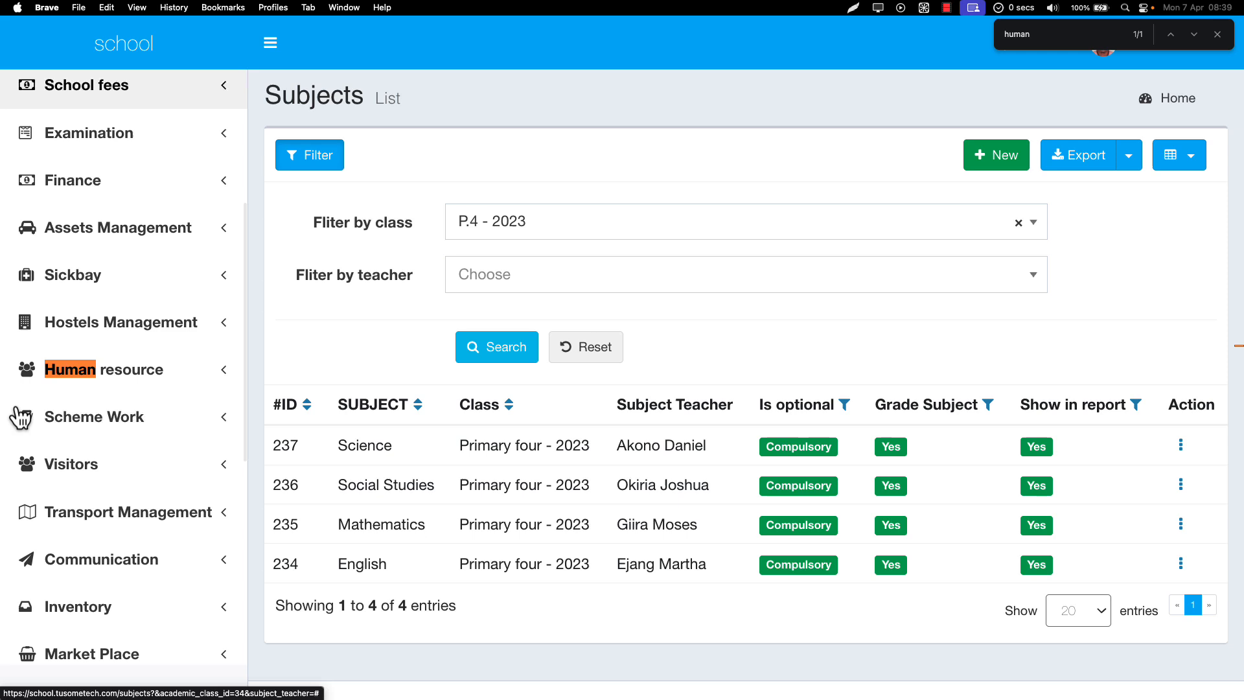
- Check the Employees list of the Human resource module and open the All Employees list of the System admin module
{"action": "left_click", "coordinate": [75, 373]}
{"action": "left_click", "coordinate": [77, 414]}
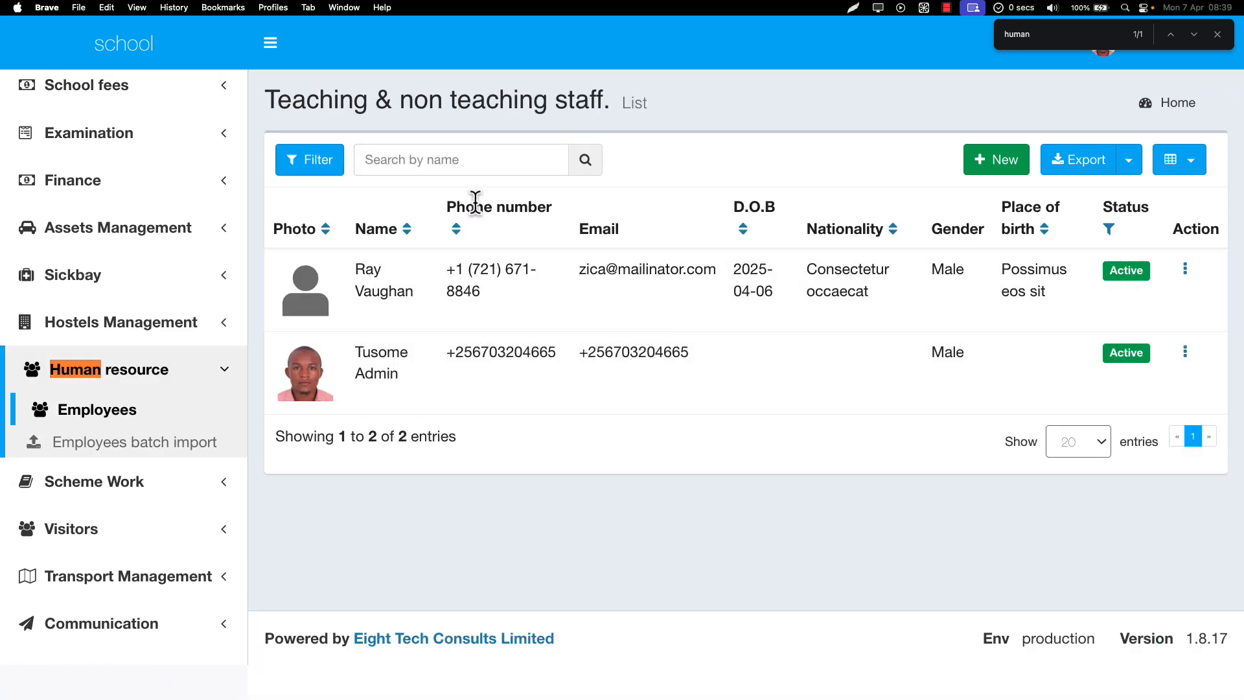
{"action": "scroll", "coordinate": [195, 468], "scroll_direction": "down", "scroll_amount": 10}
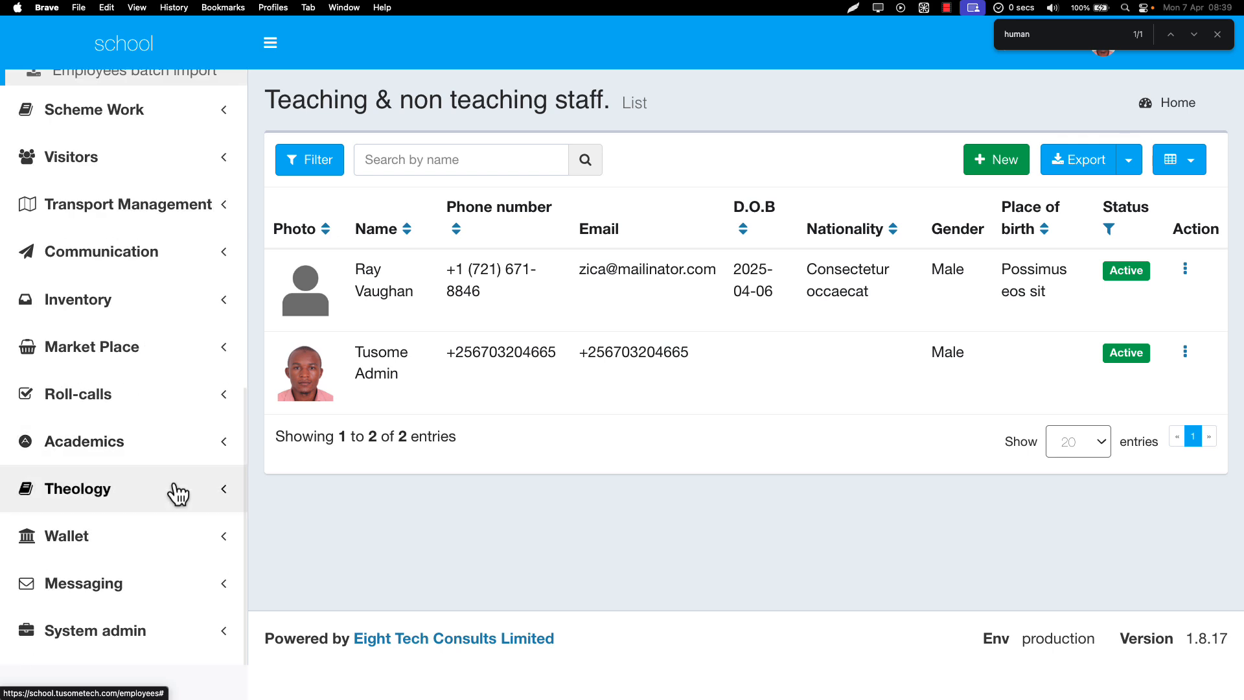
{"action": "scroll", "coordinate": [97, 644], "scroll_direction": "down", "scroll_amount": 1}
{"action": "left_click", "coordinate": [92, 642]}
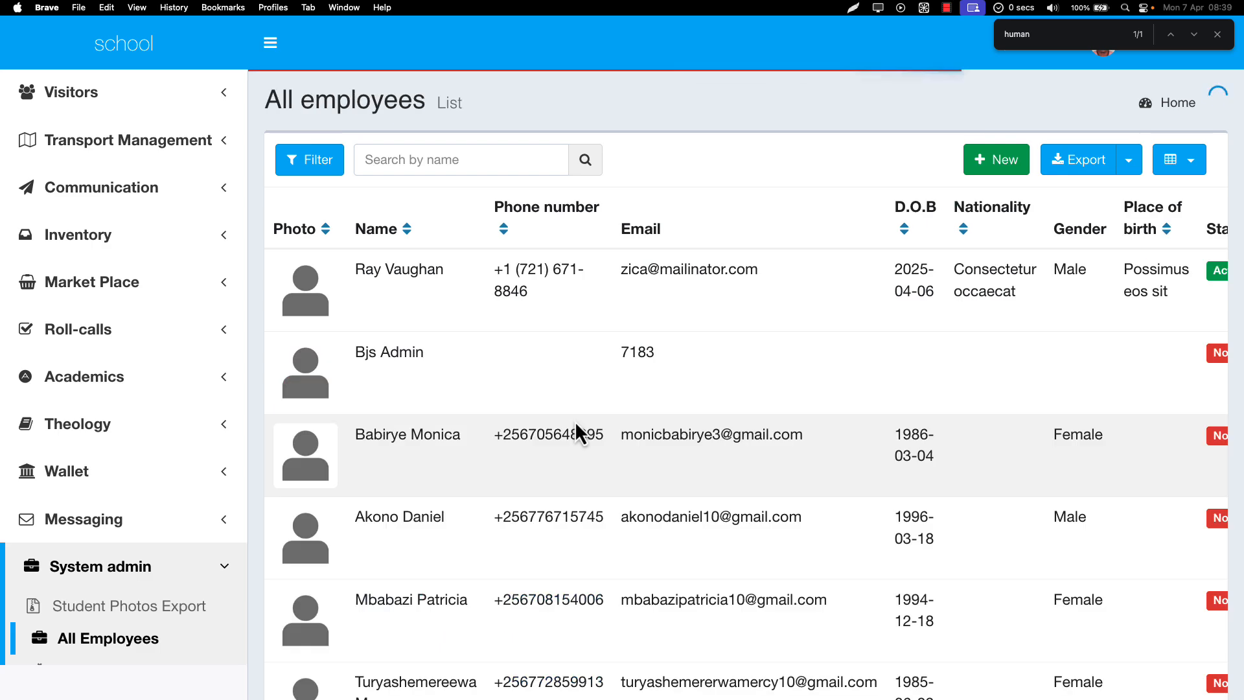
- Find the Science teacher in the All employees list by searching the page for the copied name, and open the record for editing
{"action": "key", "text": "super+a"}
{"action": "key", "text": "super+v"}
{"action": "scroll", "coordinate": [574, 421], "scroll_direction": "down", "scroll_amount": 1}
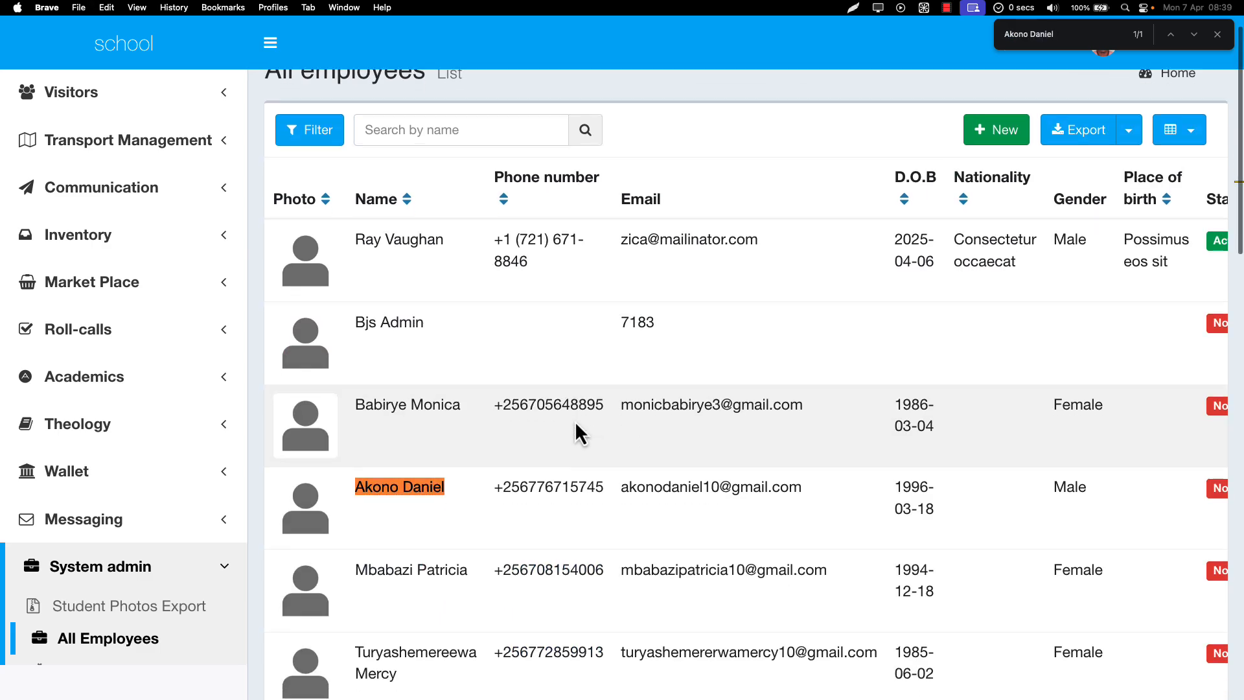
{"action": "scroll", "coordinate": [697, 497], "scroll_direction": "right", "scroll_amount": 3}
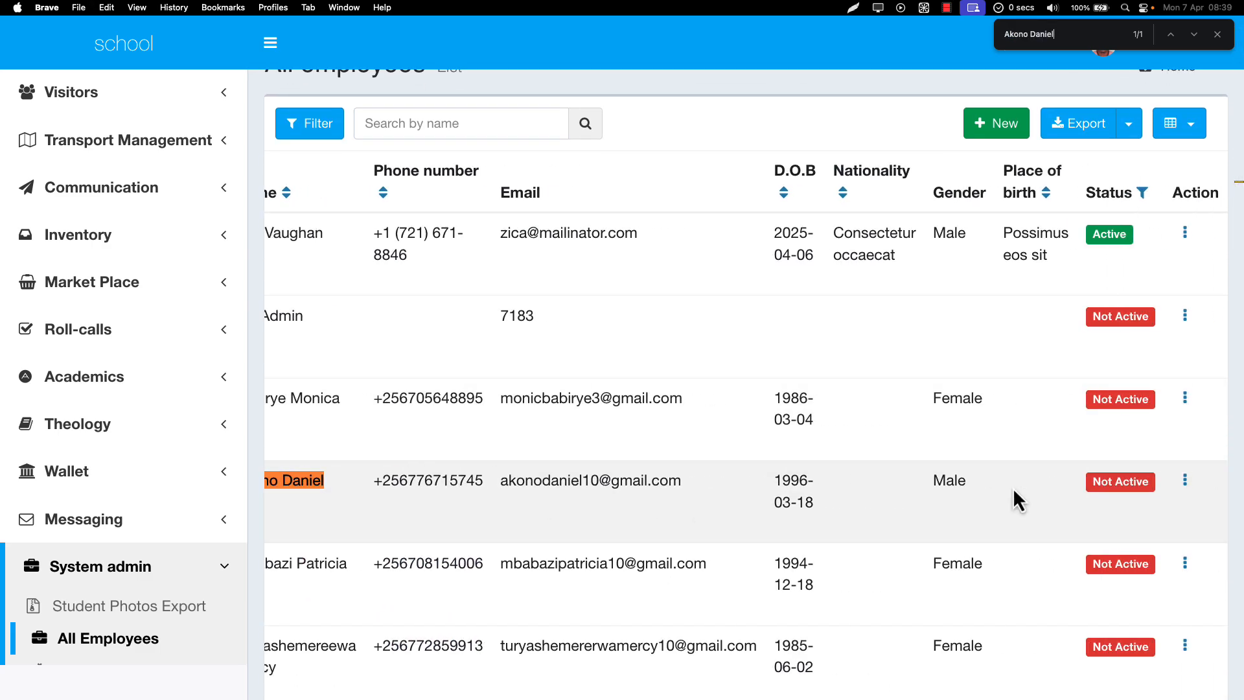
{"action": "left_click", "coordinate": [1183, 492]}
{"action": "left_click", "coordinate": [1181, 494]}
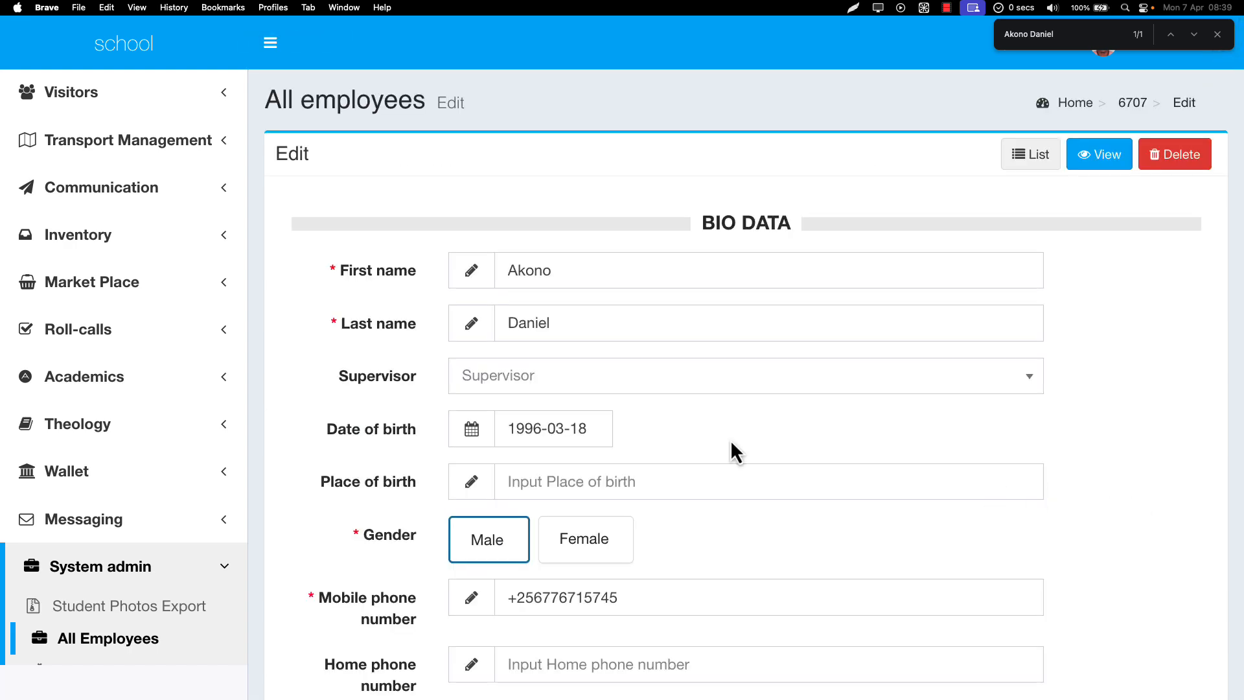
- Set the teacher's status to Active and submit the record with the option to continue editing
{"action": "scroll", "coordinate": [621, 422], "scroll_direction": "down", "scroll_amount": 15}
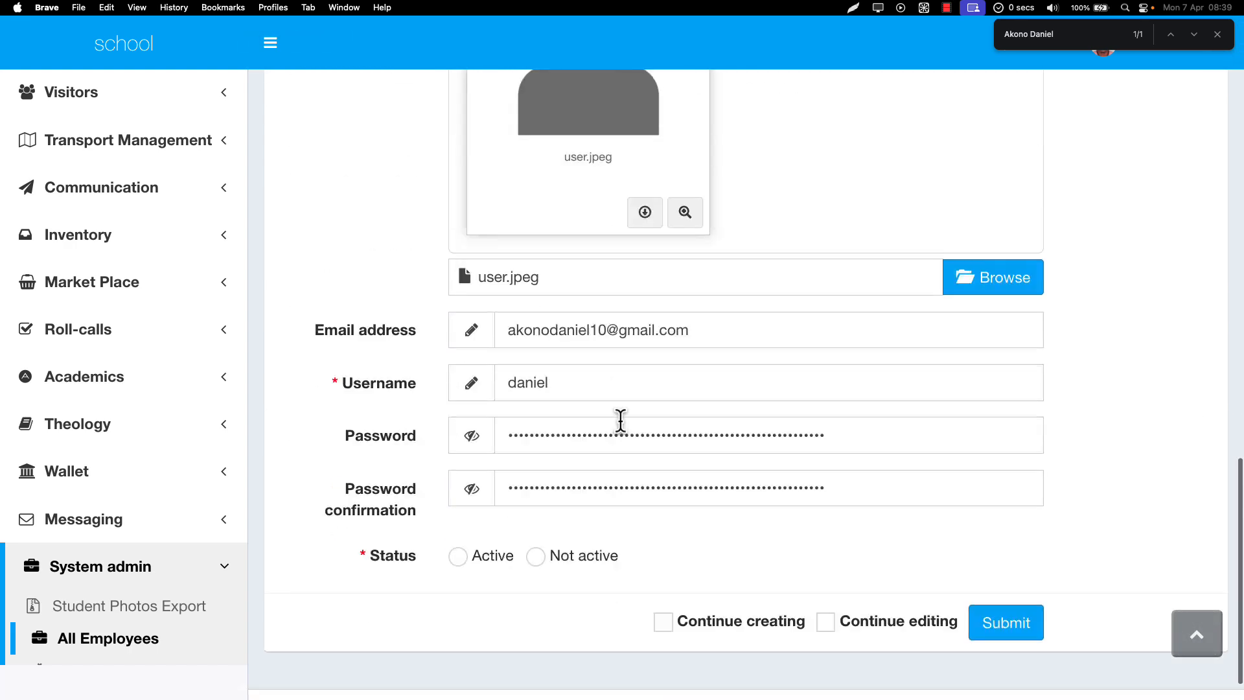
{"action": "left_click", "coordinate": [494, 513]}
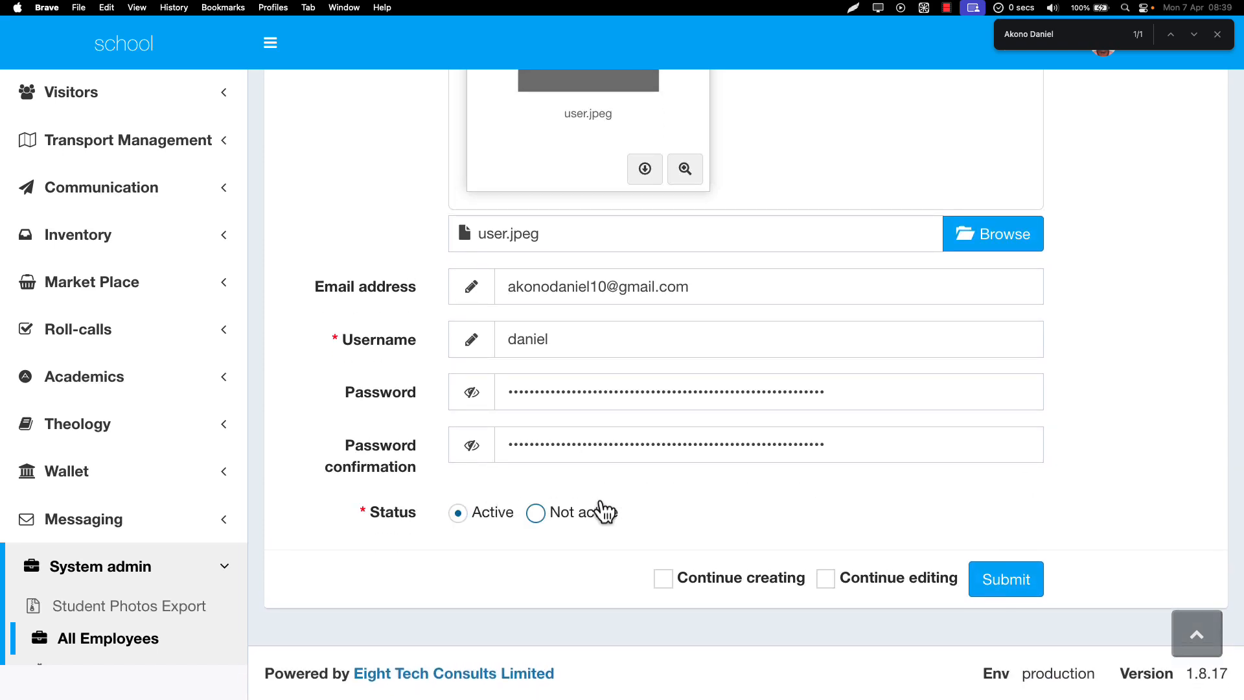
{"action": "left_click", "coordinate": [903, 578]}
{"action": "left_click", "coordinate": [1014, 585]}
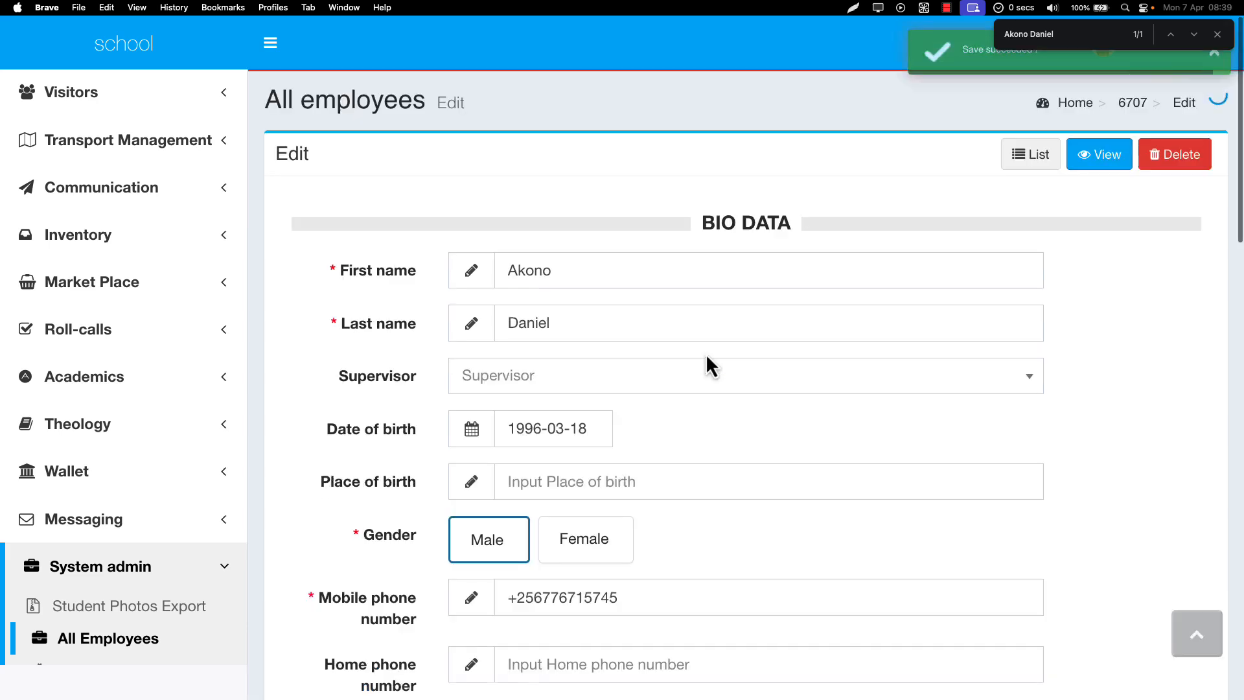
{"action": "scroll", "coordinate": [706, 352], "scroll_direction": "down", "scroll_amount": 15}
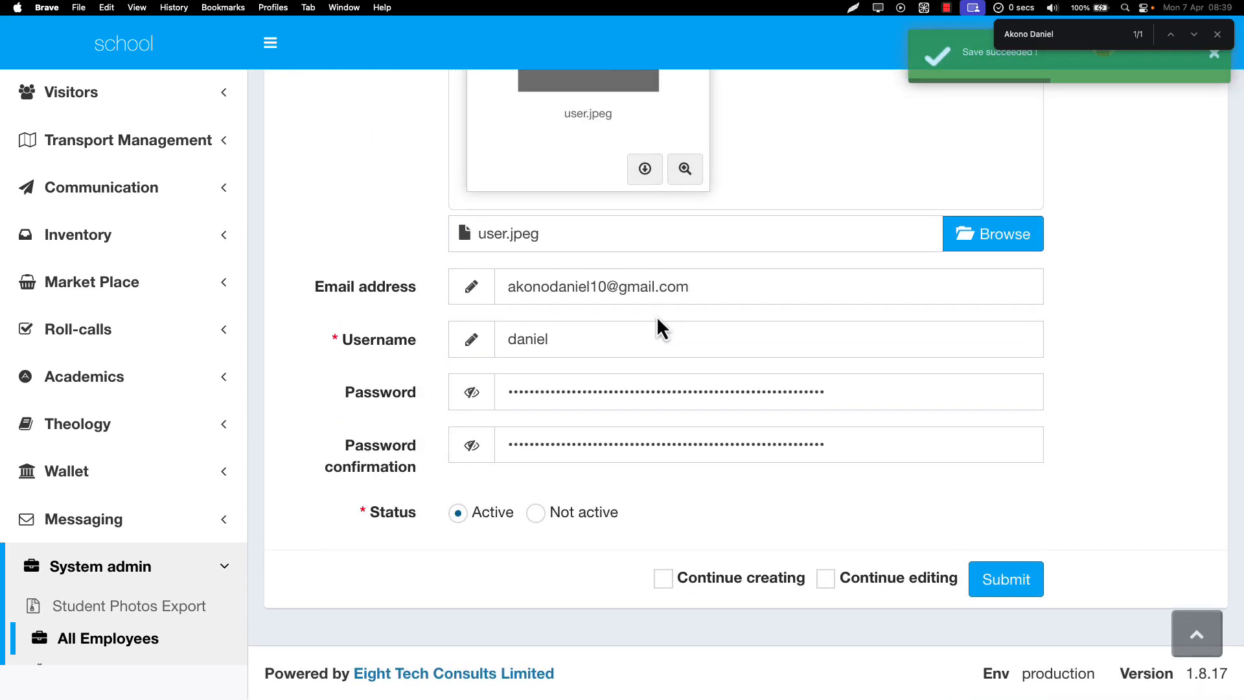
{"action": "triple_click", "coordinate": [658, 286]}
{"action": "key", "text": "ctrl+Left"}
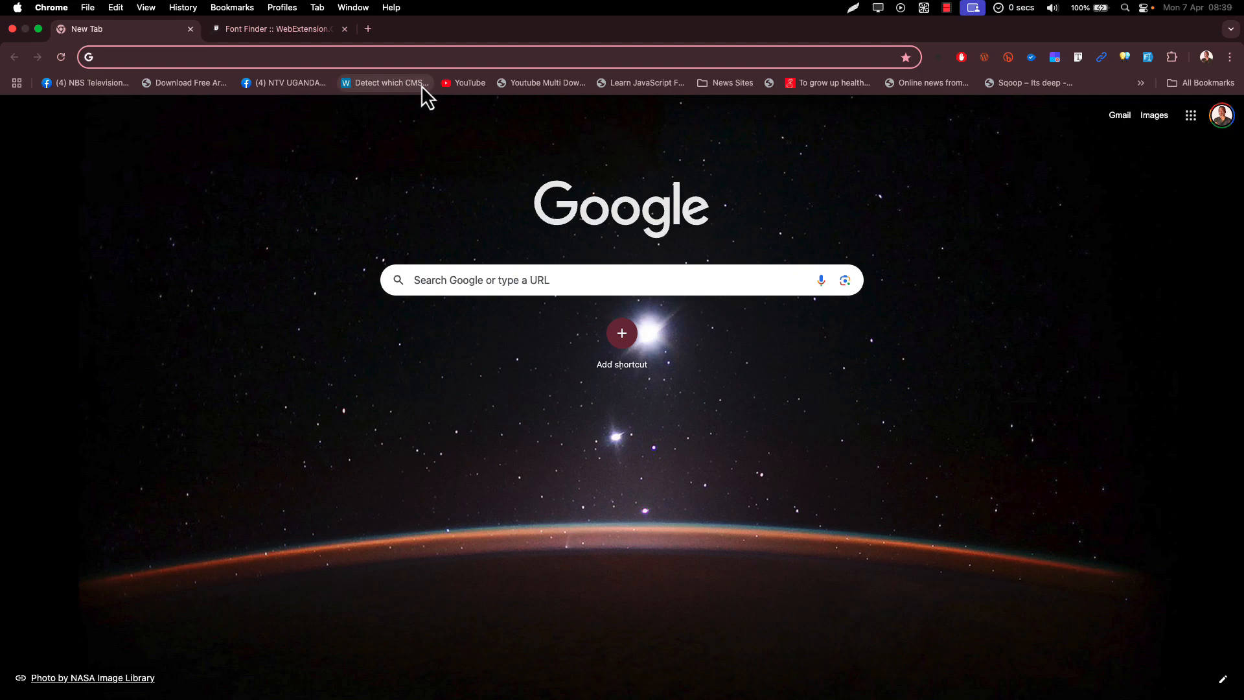
{"action": "type", "text": "sc"}
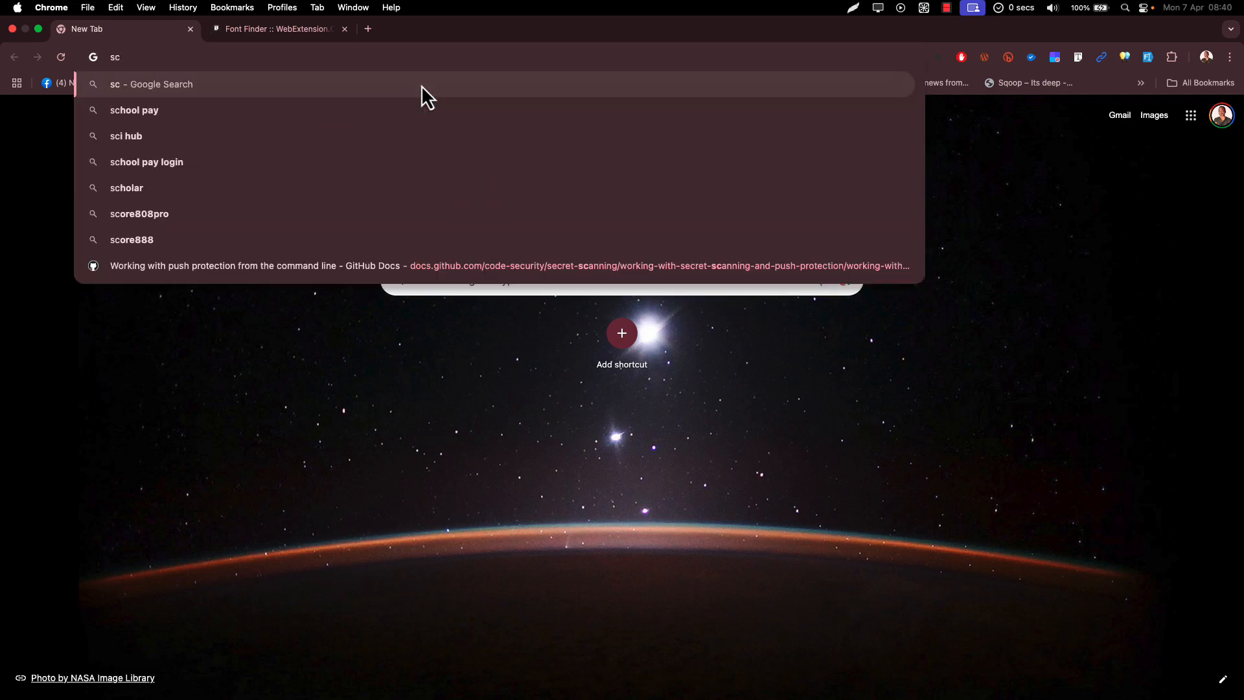
{"action": "key", "text": "ctrl+Right"}
- Copy the web address of the teacher's edit page in Brave and switch to Chrome
{"action": "left_click", "coordinate": [393, 167]}
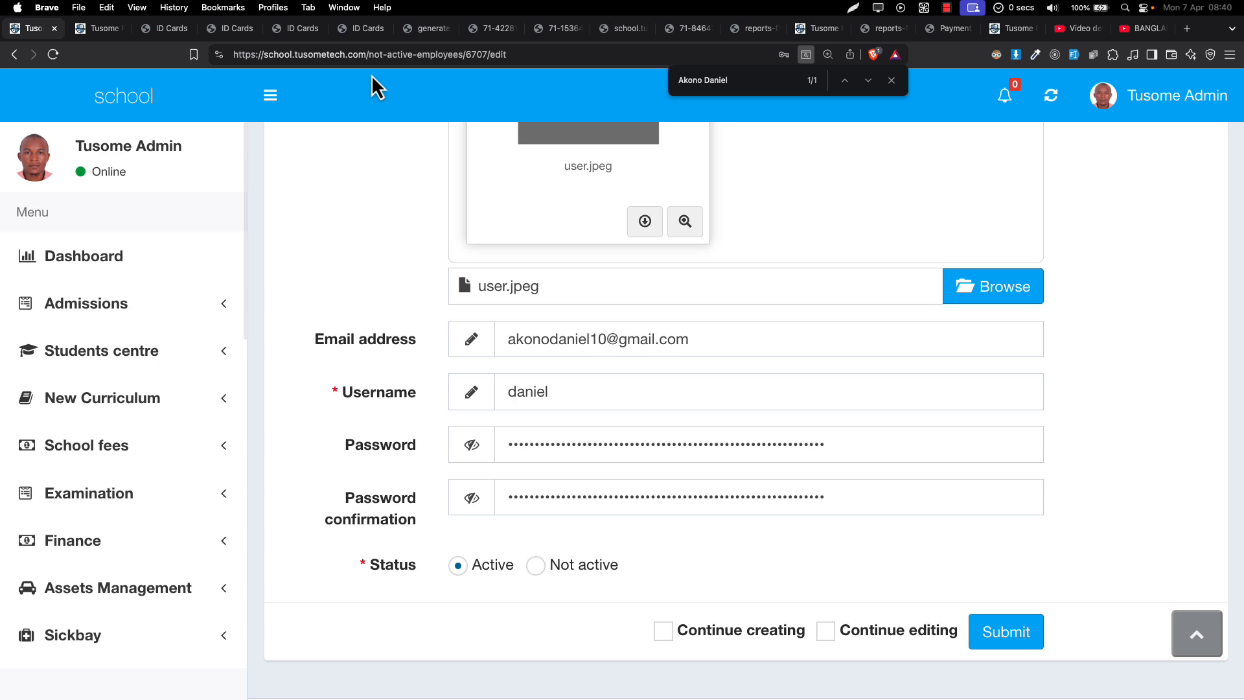
{"action": "left_click", "coordinate": [370, 53]}
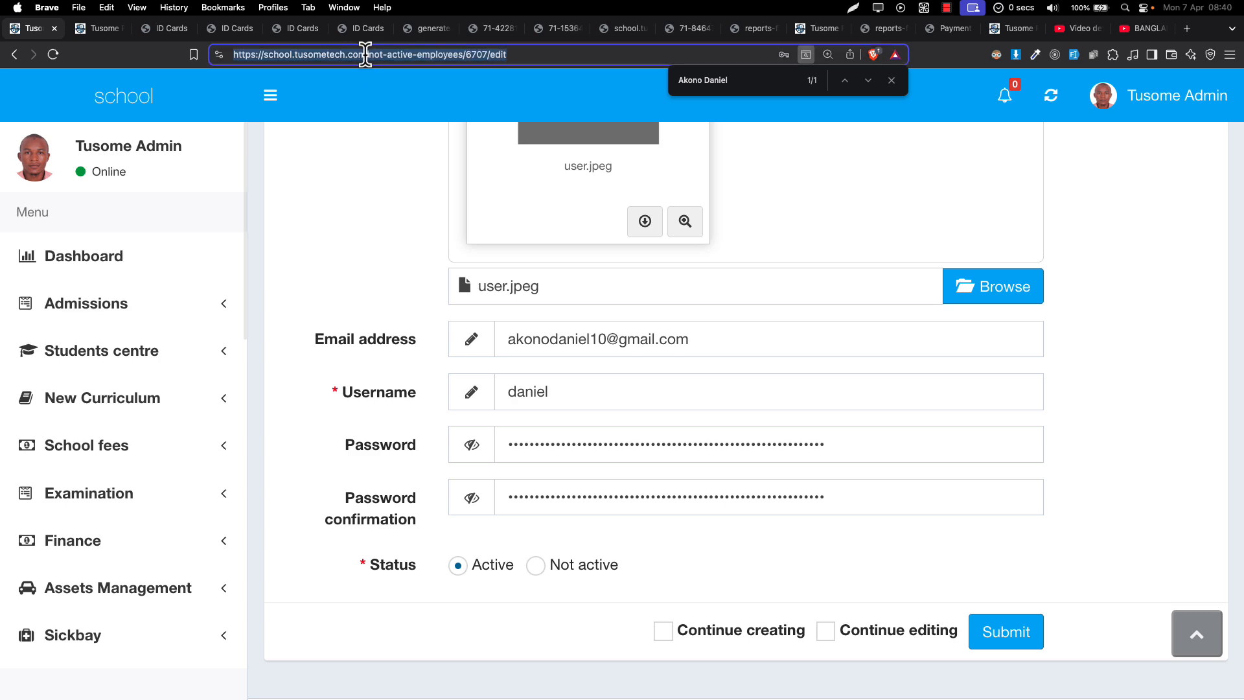
{"action": "left_click_drag", "start_coordinate": [366, 54], "coordinate": [68, 44]}
{"action": "key", "text": "super+a"}
{"action": "key", "text": "super+c"}
{"action": "key", "text": "ctrl+Left"}
{"action": "type", "text": "sc"}
{"action": "key", "text": "super+v"}
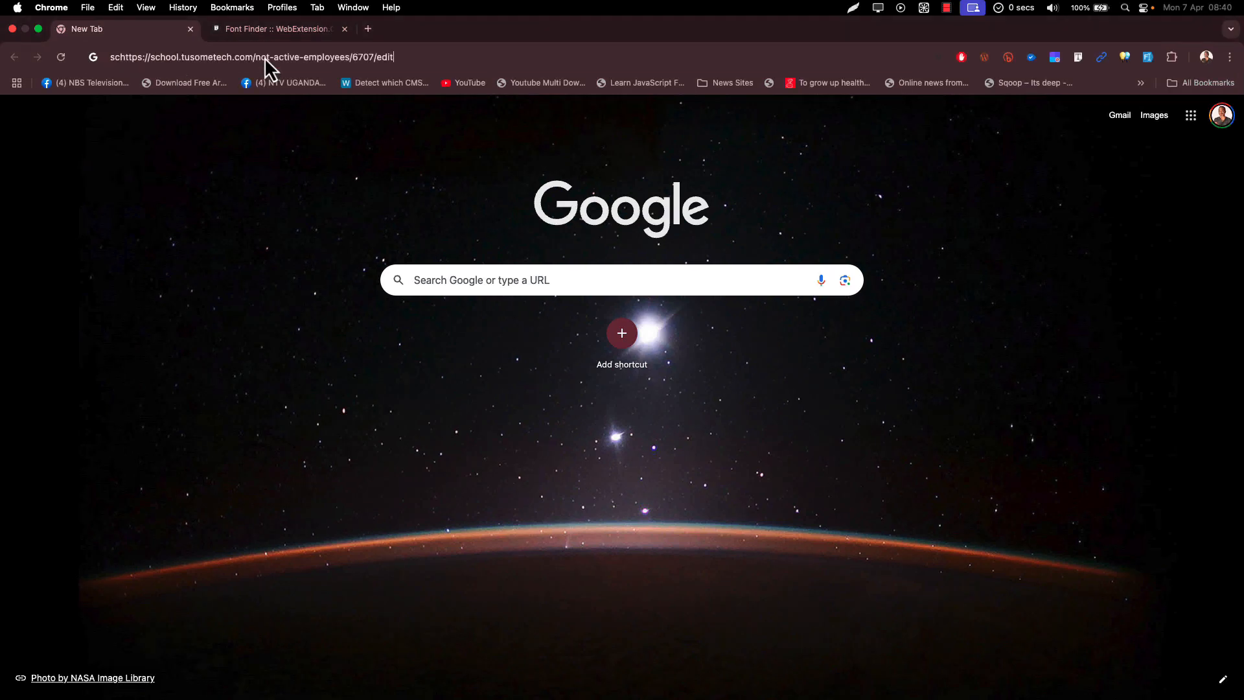
{"action": "key", "text": "Return"}
- Load the copied school.tusometech.com edit-page address in Chrome and make the window full screen
{"action": "left_click", "coordinate": [250, 56]}
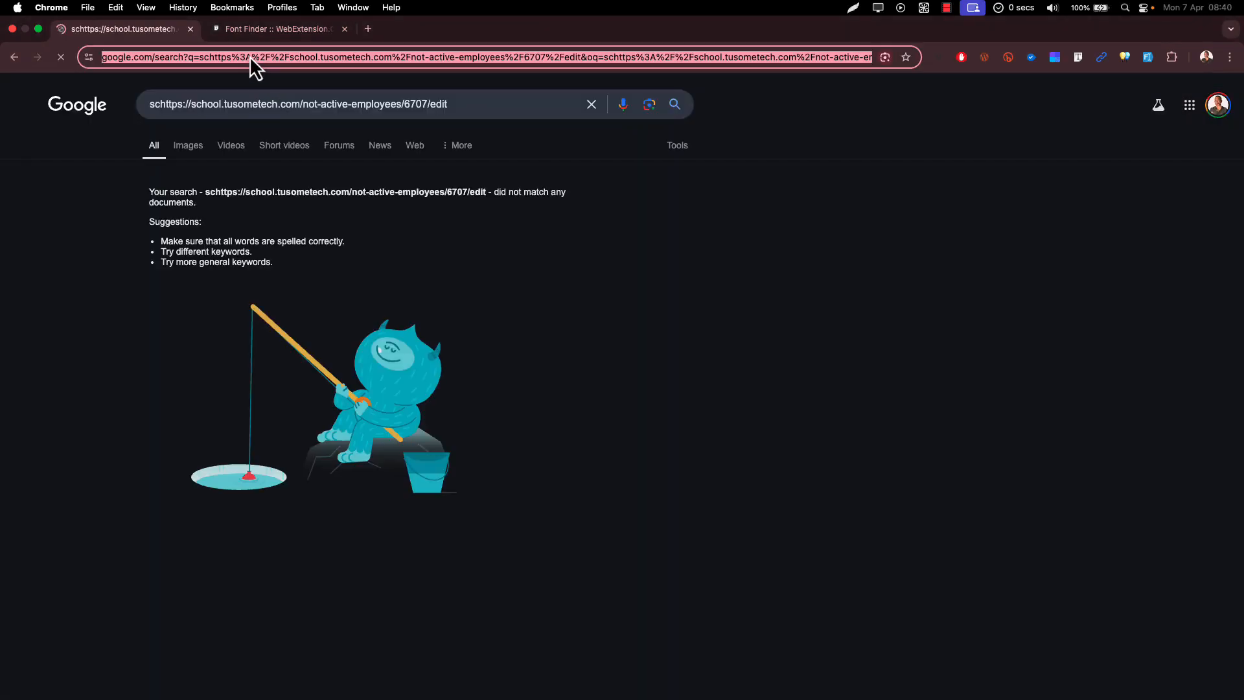
{"action": "key", "text": "super+v"}
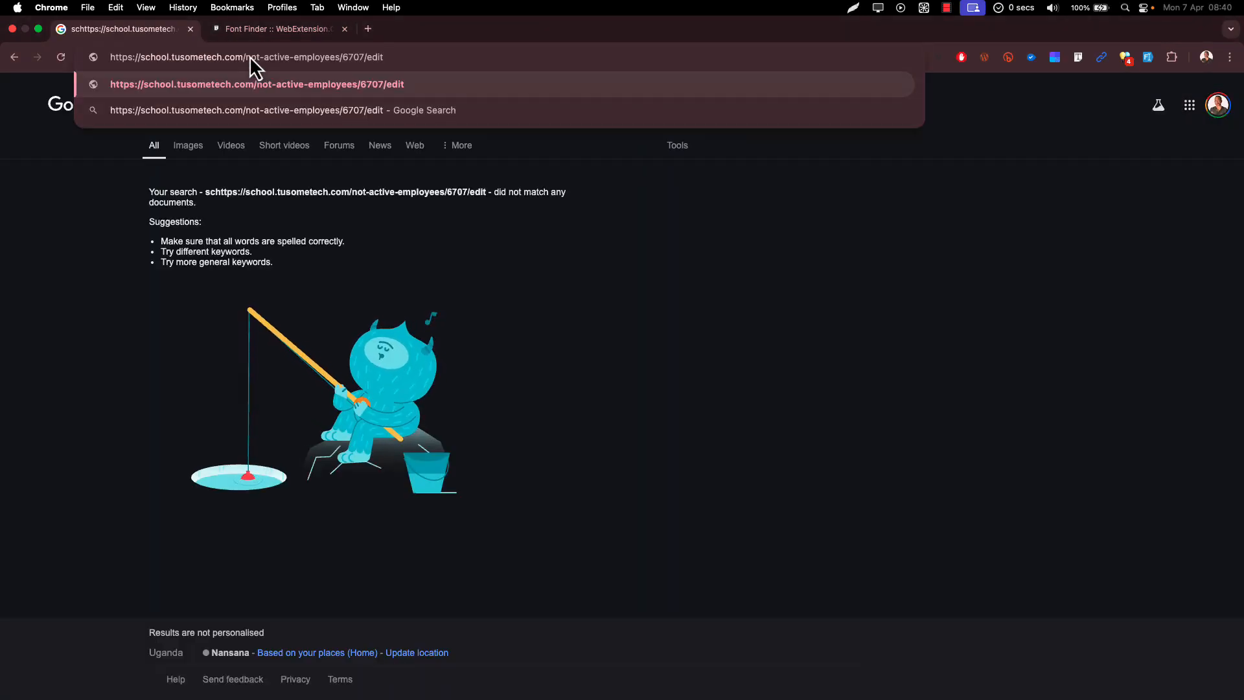
{"action": "key", "text": "super+a"}
{"action": "key", "text": "super+v"}
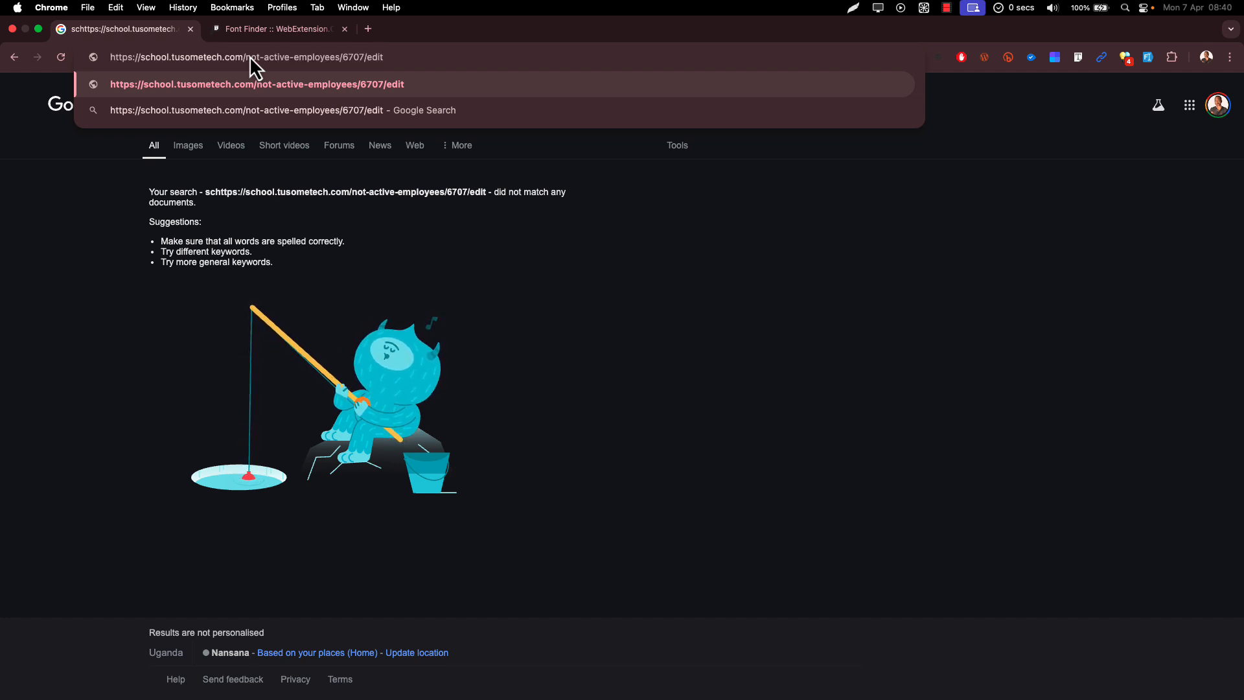
{"action": "key", "text": "Return"}
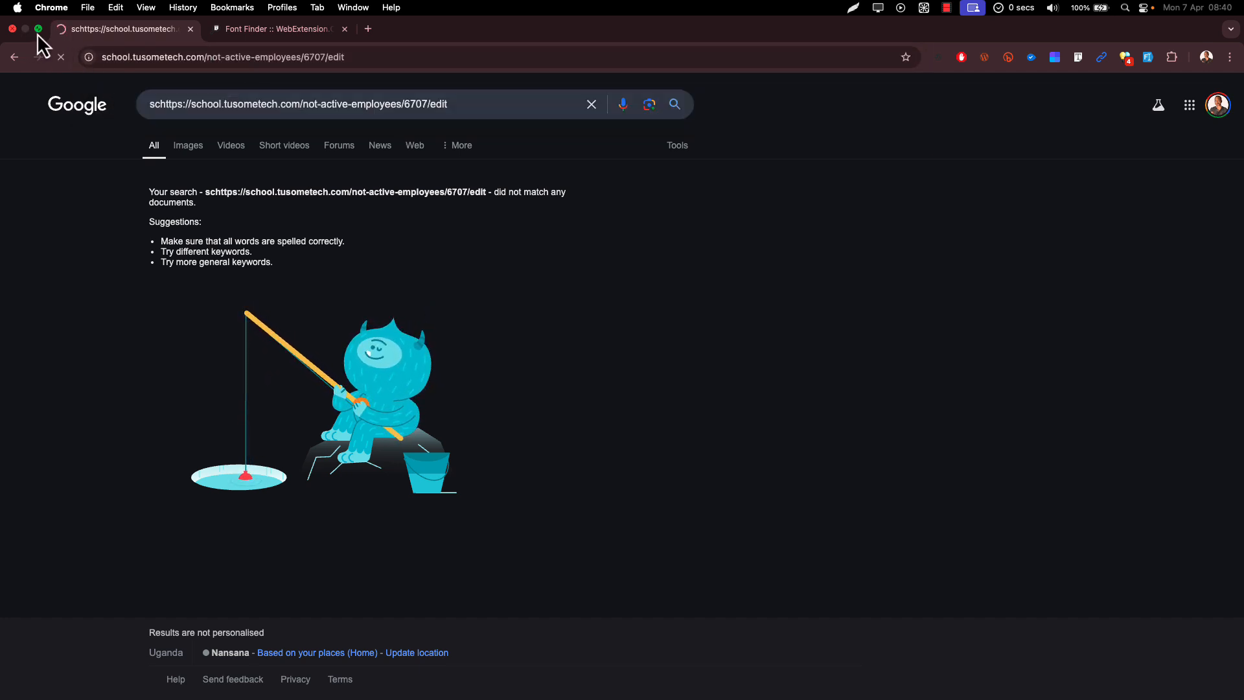
{"action": "key", "text": "ctrl+super+f"}
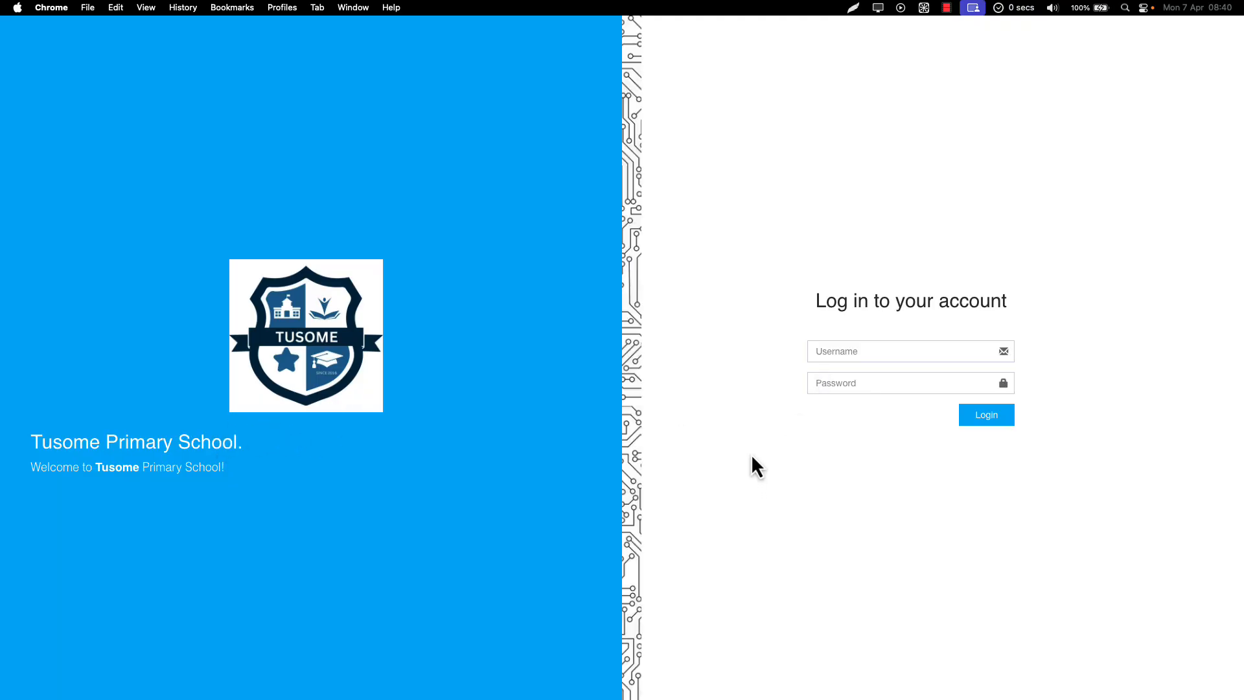
- Copy the teacher's email address from the record in Brave into the Username field of the Chrome login page
{"action": "key", "text": "ctrl+Right"}
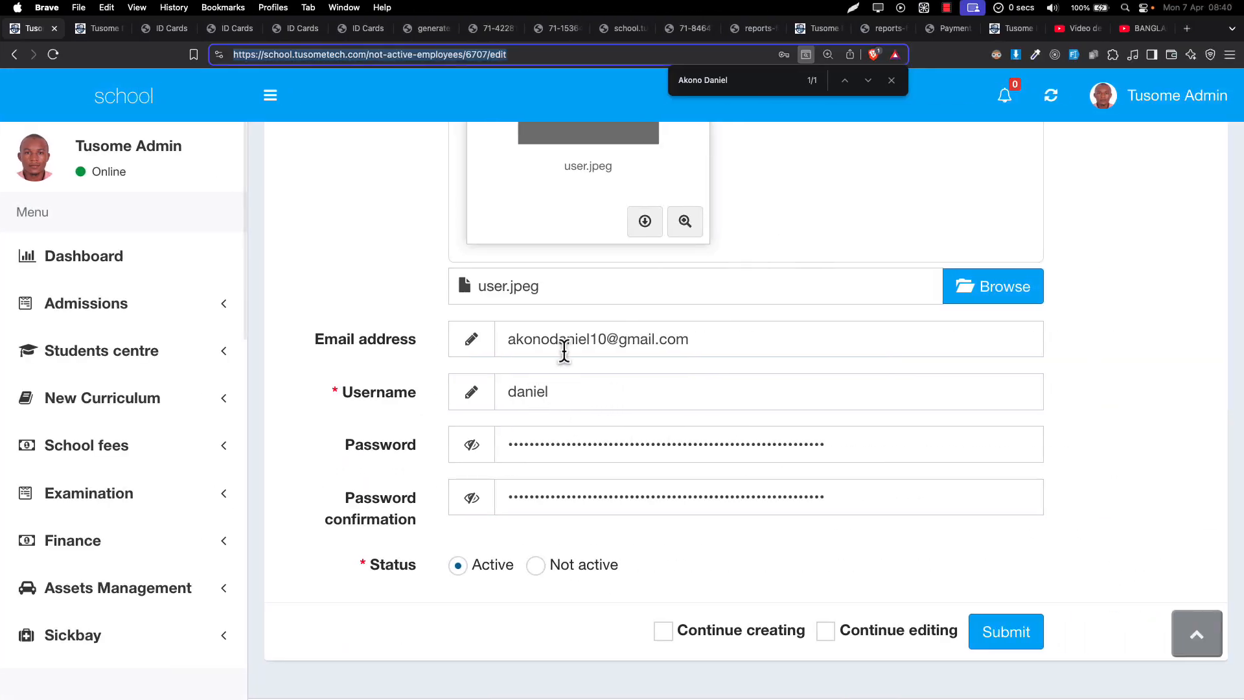
{"action": "triple_click", "coordinate": [564, 351]}
{"action": "key", "text": "ctrl+c"}
{"action": "key", "text": "ctrl+Left"}
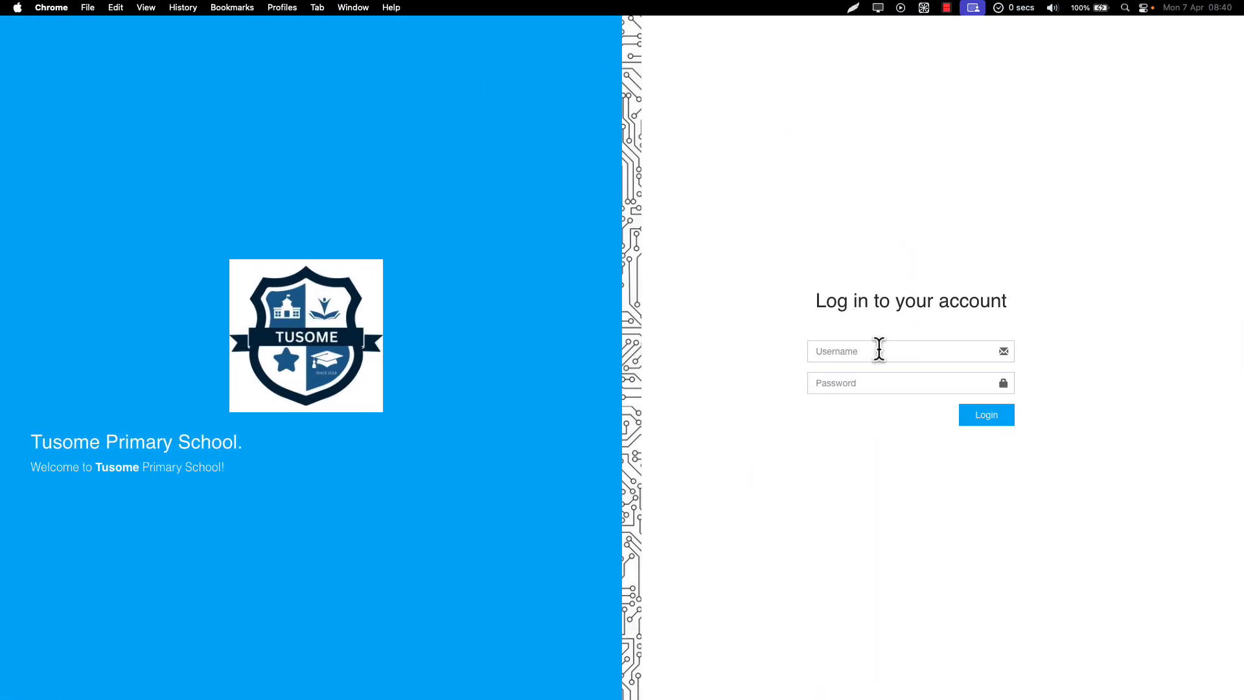
{"action": "left_click", "coordinate": [877, 350]}
{"action": "key", "text": "ctrl+v"}
- In Brave, enter a new account password and its confirmation for the teacher, and submit the record with continued editing
{"action": "key", "text": "ctrl+Right"}
{"action": "triple_click", "coordinate": [705, 435]}
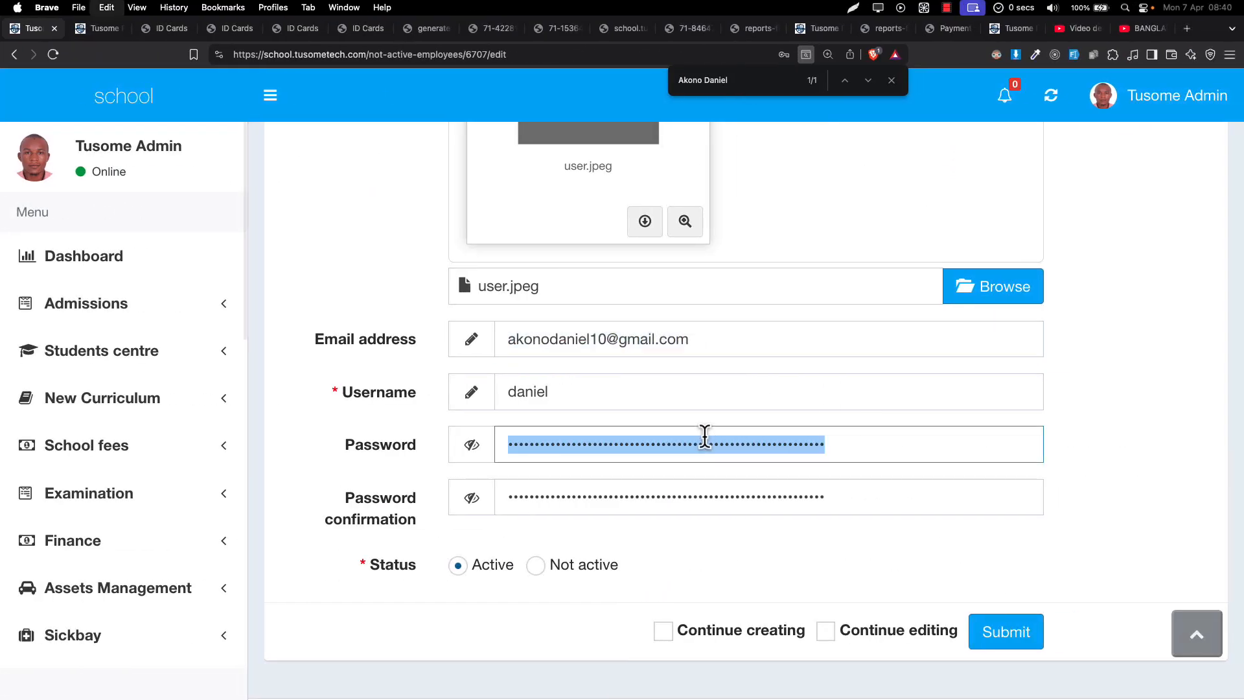
{"action": "type", "text": "••"}
{"action": "key", "text": "Tab"}
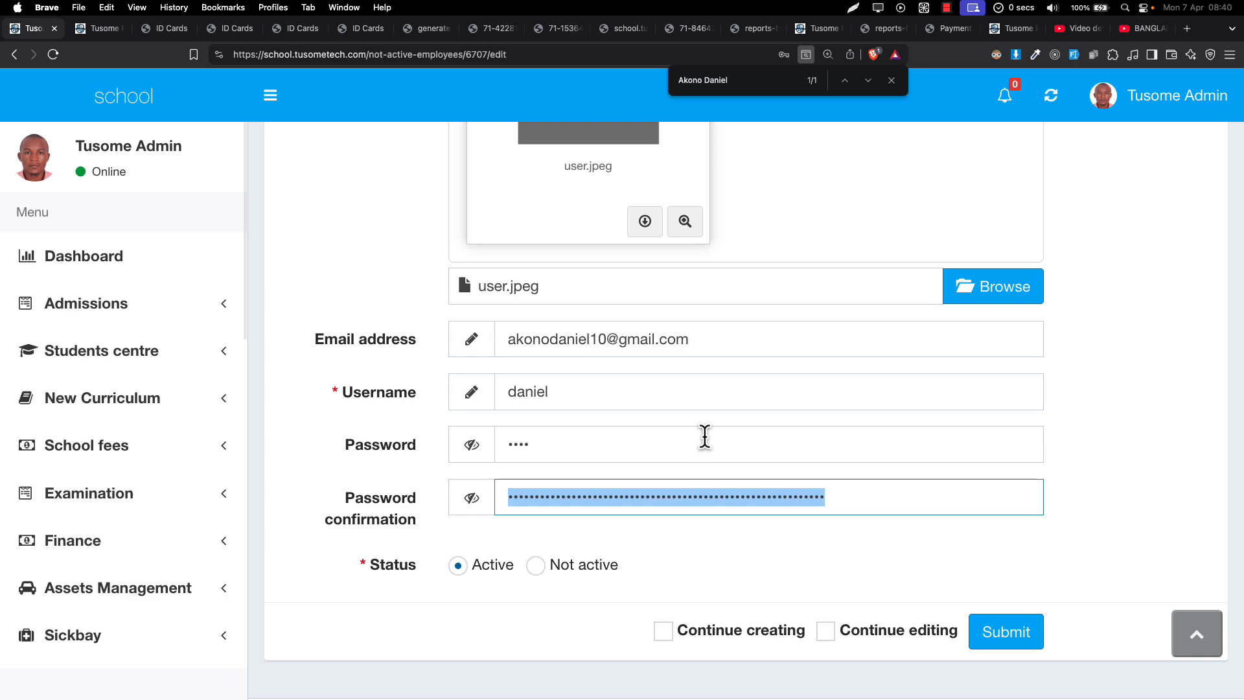
{"action": "type", "text": "••"}
{"action": "left_click", "coordinate": [920, 632]}
{"action": "left_click", "coordinate": [1005, 632]}
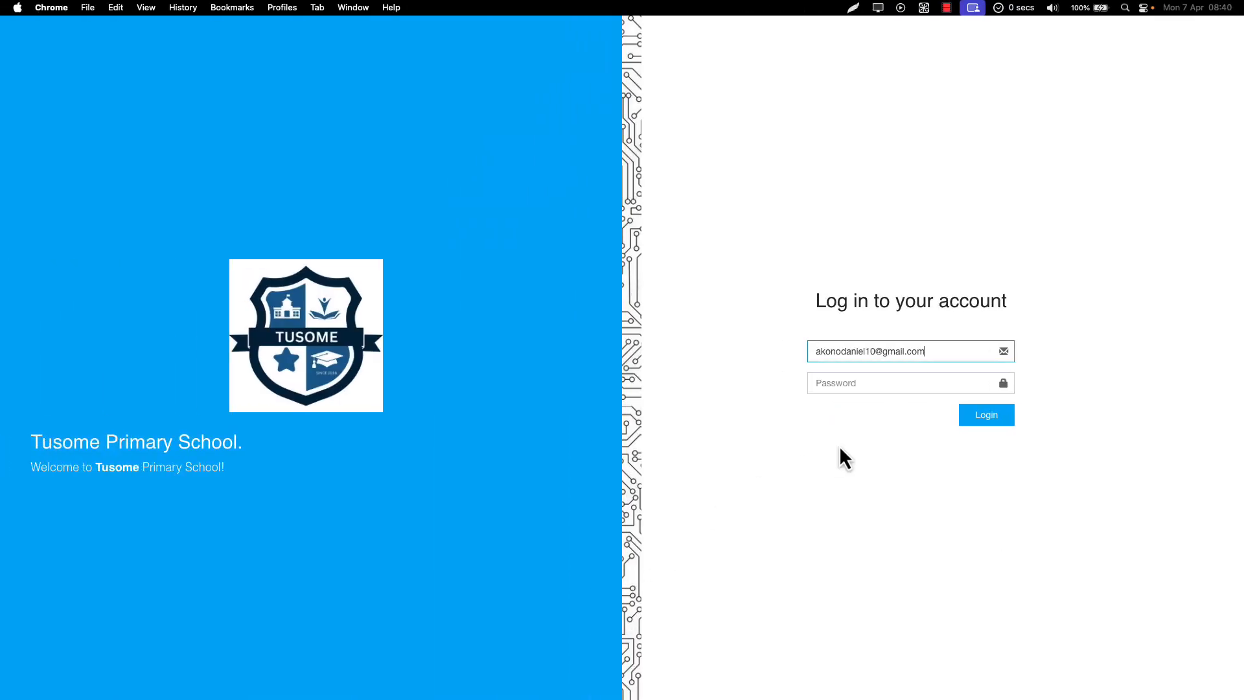
- Log in to the teacher's account in Chrome with the account password and save the login in the browser
{"action": "left_click", "coordinate": [842, 387]}
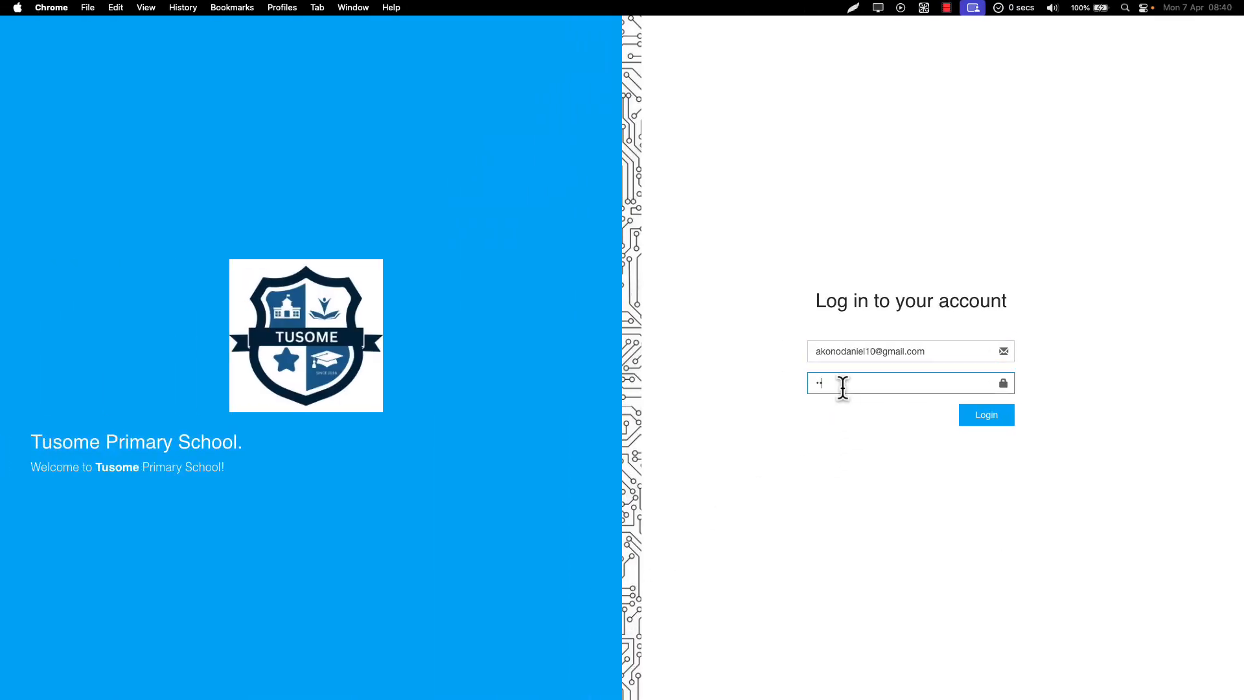
{"action": "left_click", "coordinate": [987, 415]}
{"action": "key", "text": "super+equal"}
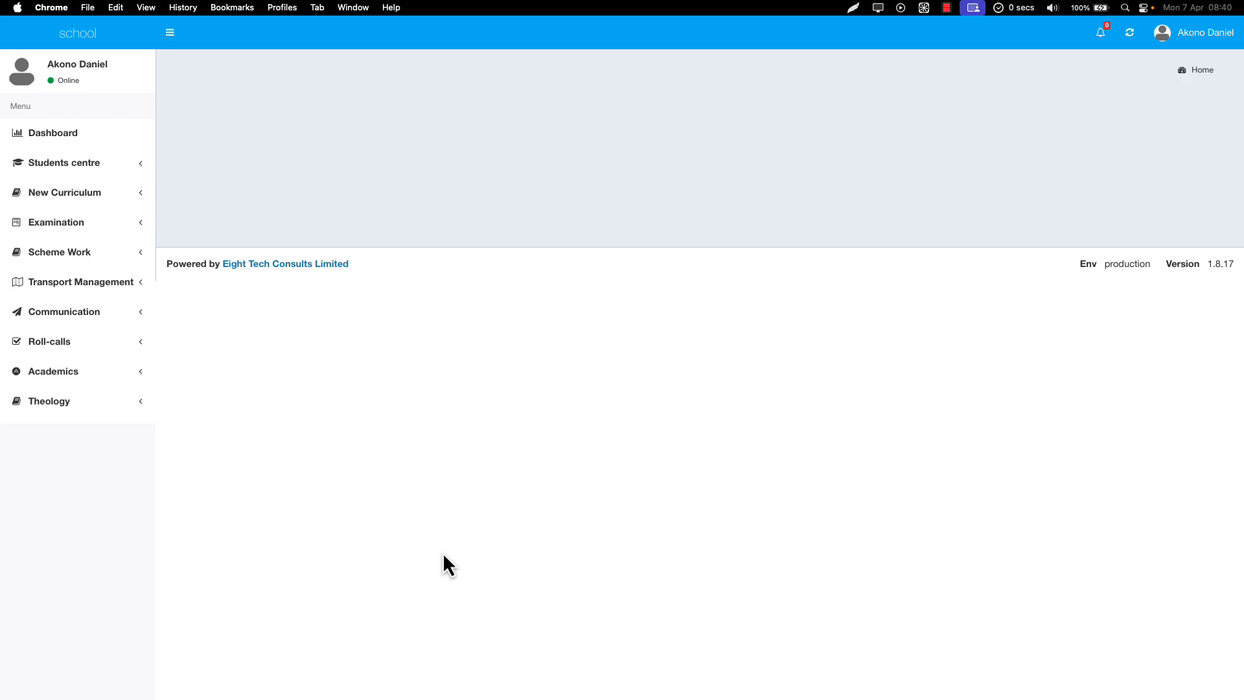
{"action": "key", "text": "super+equal"}
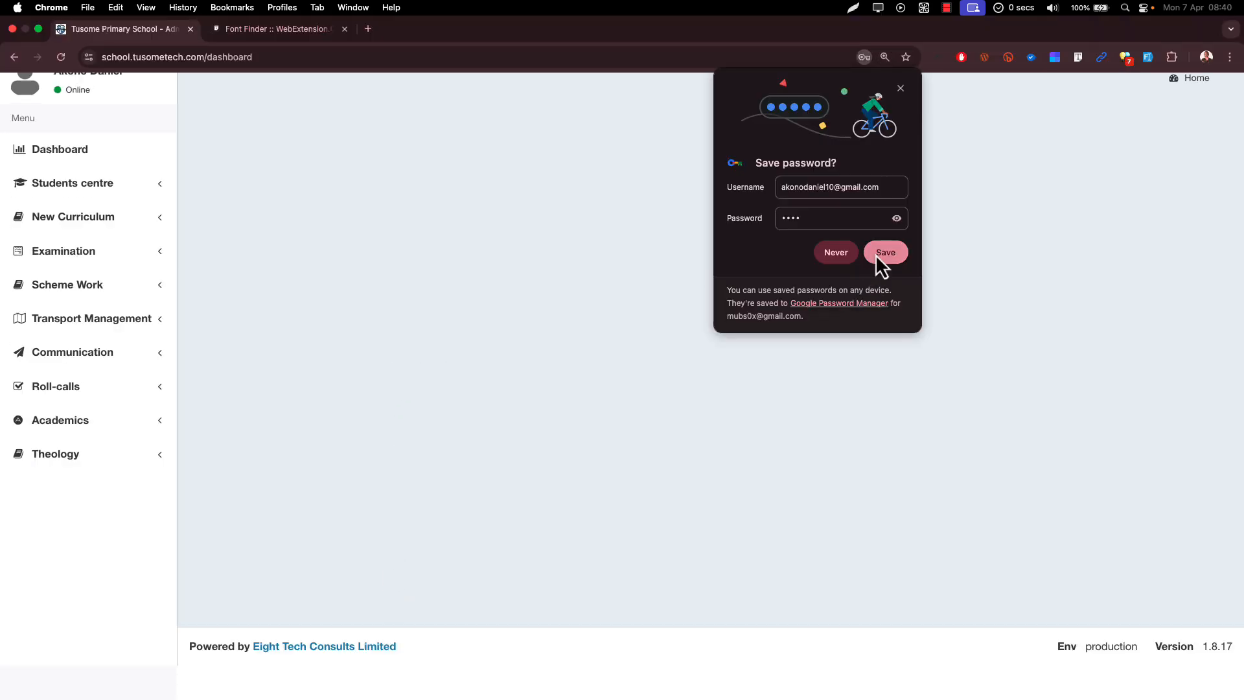
{"action": "left_click", "coordinate": [878, 254]}
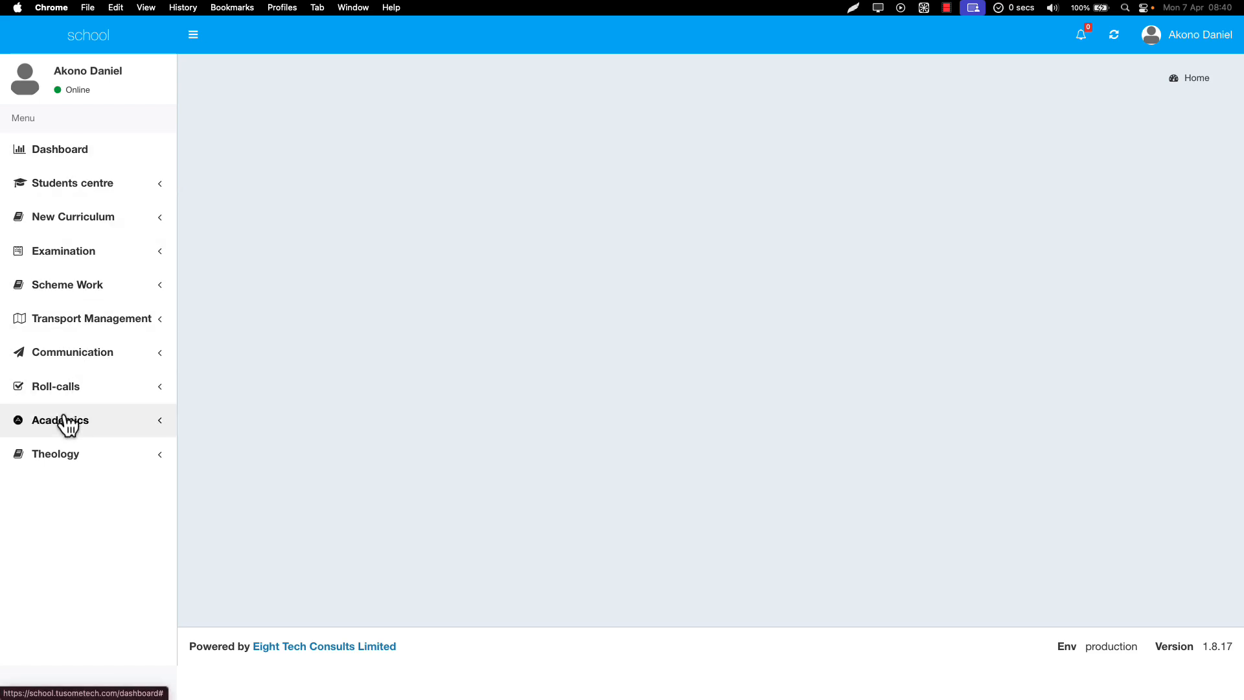
- Open the Marks list of the Examination module and highlight the instruction about selecting class, exam and subject
{"action": "left_click", "coordinate": [83, 254]}
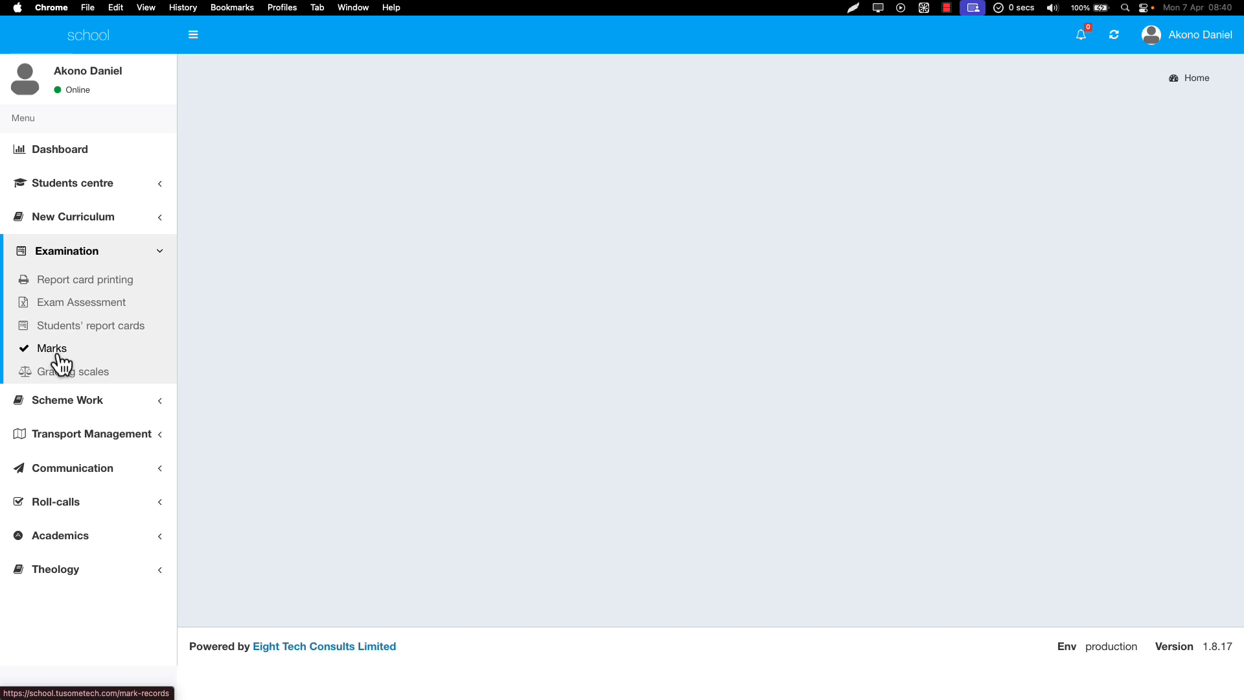
{"action": "left_click", "coordinate": [58, 355]}
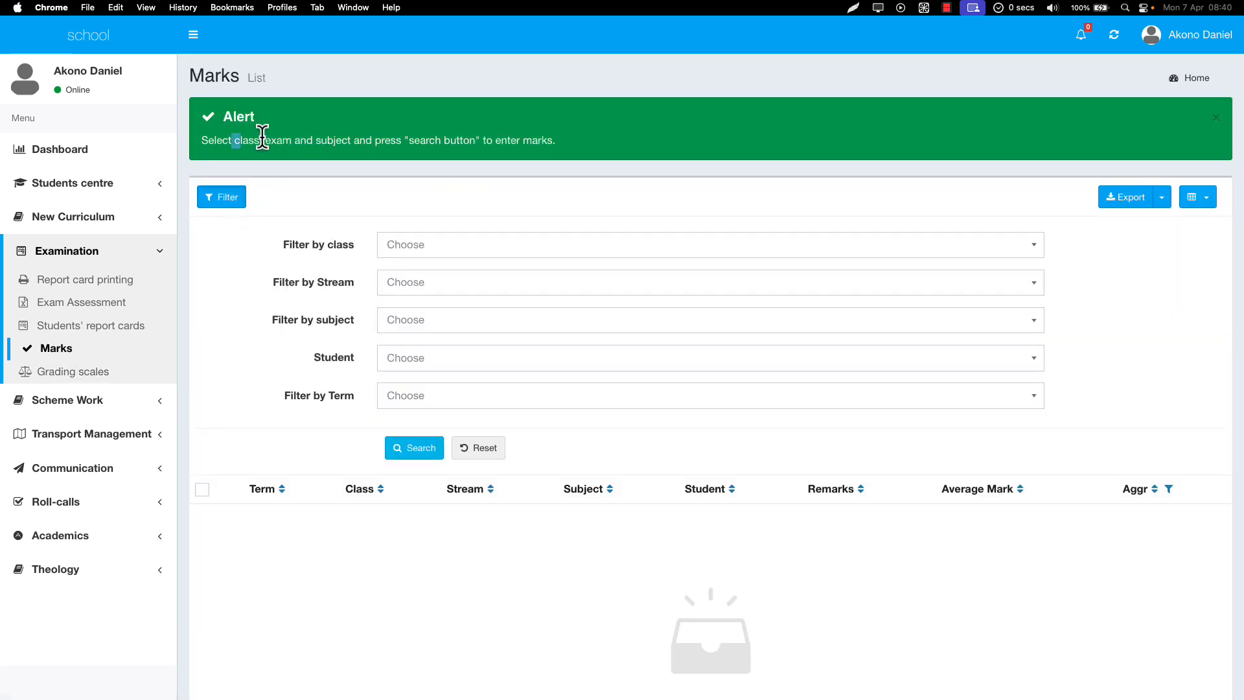
{"action": "left_click_drag", "start_coordinate": [233, 140], "coordinate": [408, 145]}
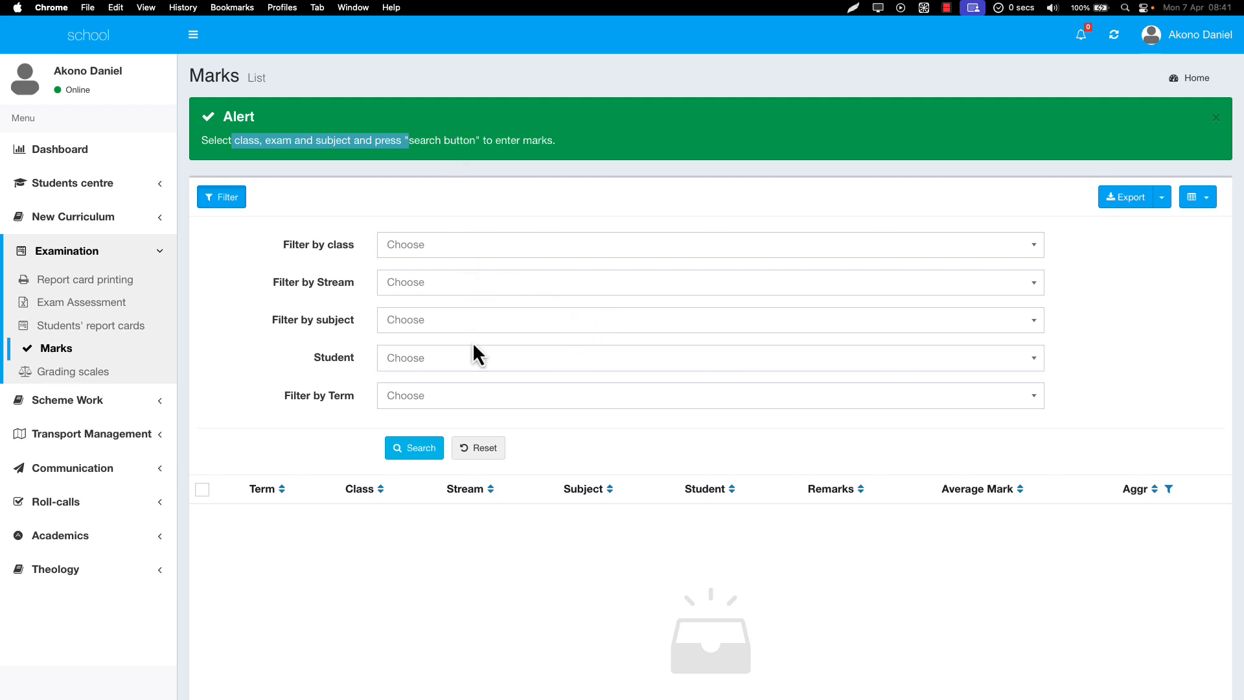
- Look through the classes offered by the class filter of the Marks list and close the choices without selecting one
{"action": "left_click", "coordinate": [425, 251]}
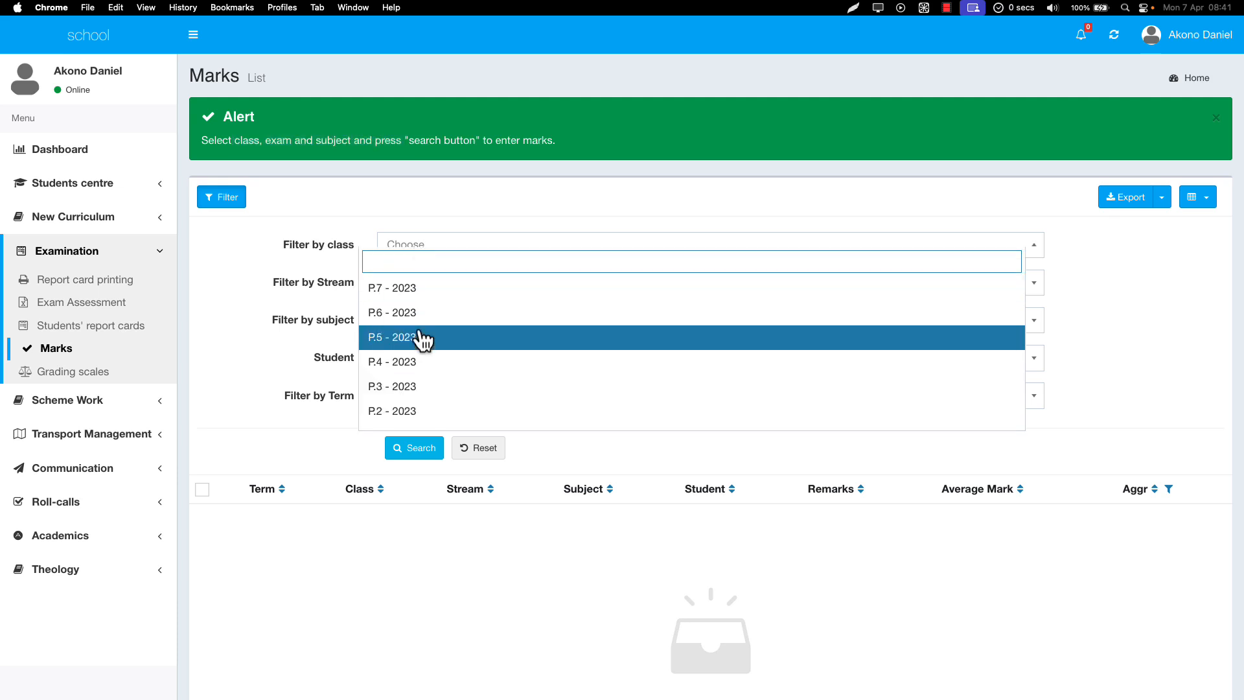
{"action": "scroll", "coordinate": [418, 338], "scroll_direction": "down", "scroll_amount": 2}
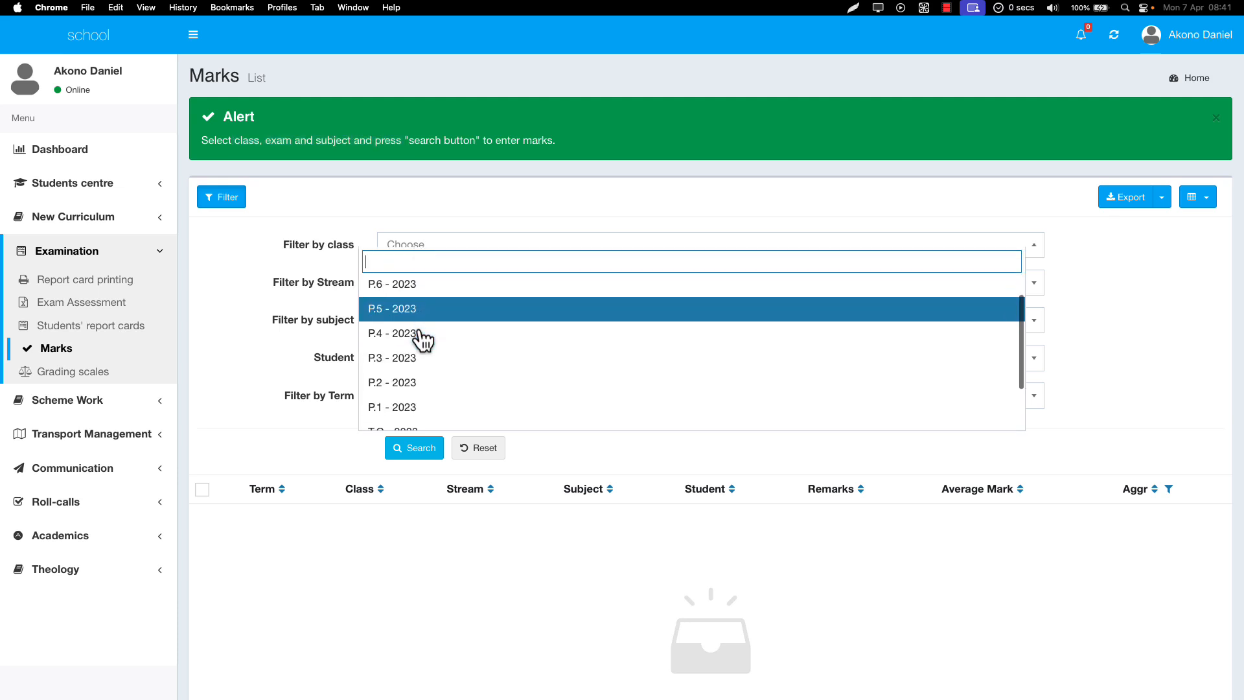
{"action": "left_click", "coordinate": [286, 146]}
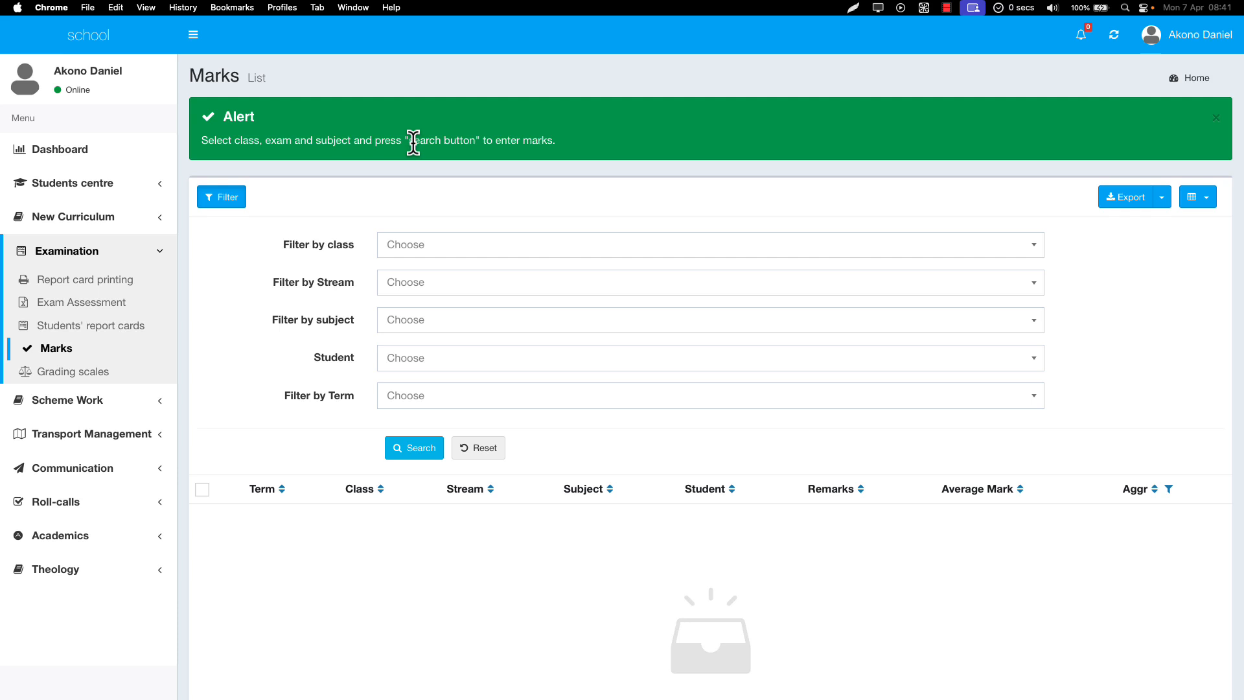
- Highlight part of the instruction above the Marks list and set the class filter to P.4 - 2023
{"action": "left_click_drag", "start_coordinate": [228, 144], "coordinate": [256, 144]}
{"action": "left_click", "coordinate": [289, 144]}
{"action": "left_click", "coordinate": [430, 245]}
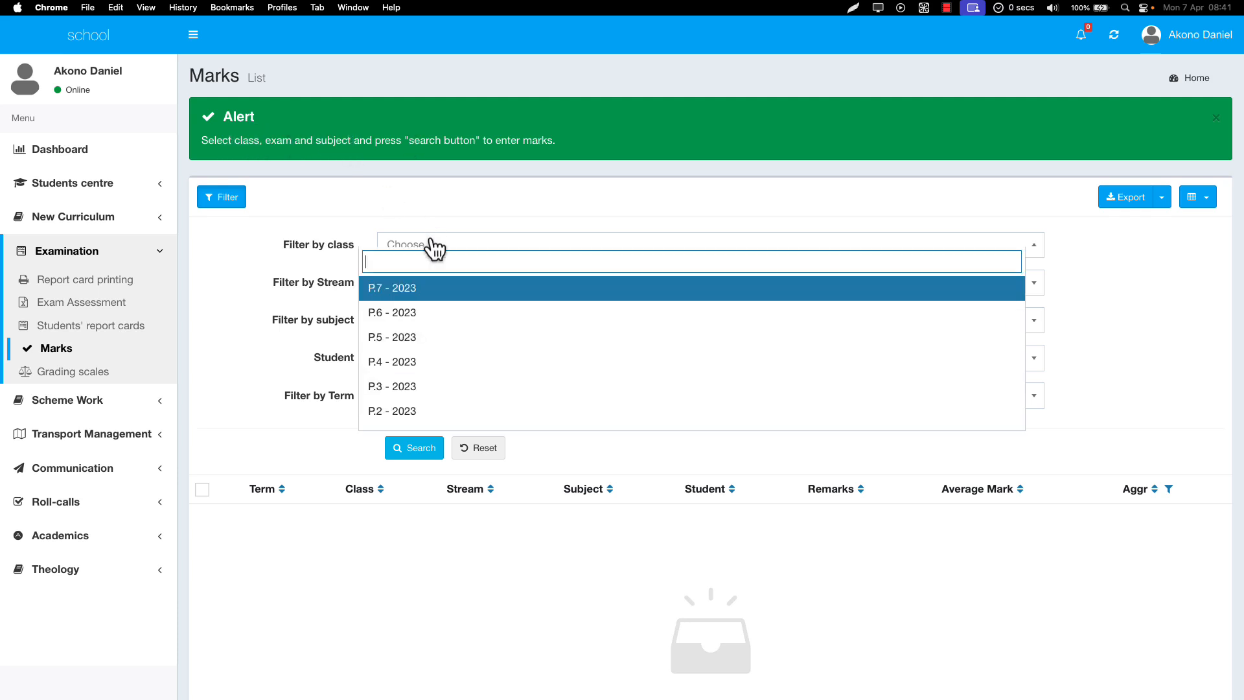
{"action": "left_click", "coordinate": [411, 356]}
{"action": "key", "text": "ctrl+Right"}
{"action": "scroll", "coordinate": [117, 408], "scroll_direction": "down", "scroll_amount": 5}
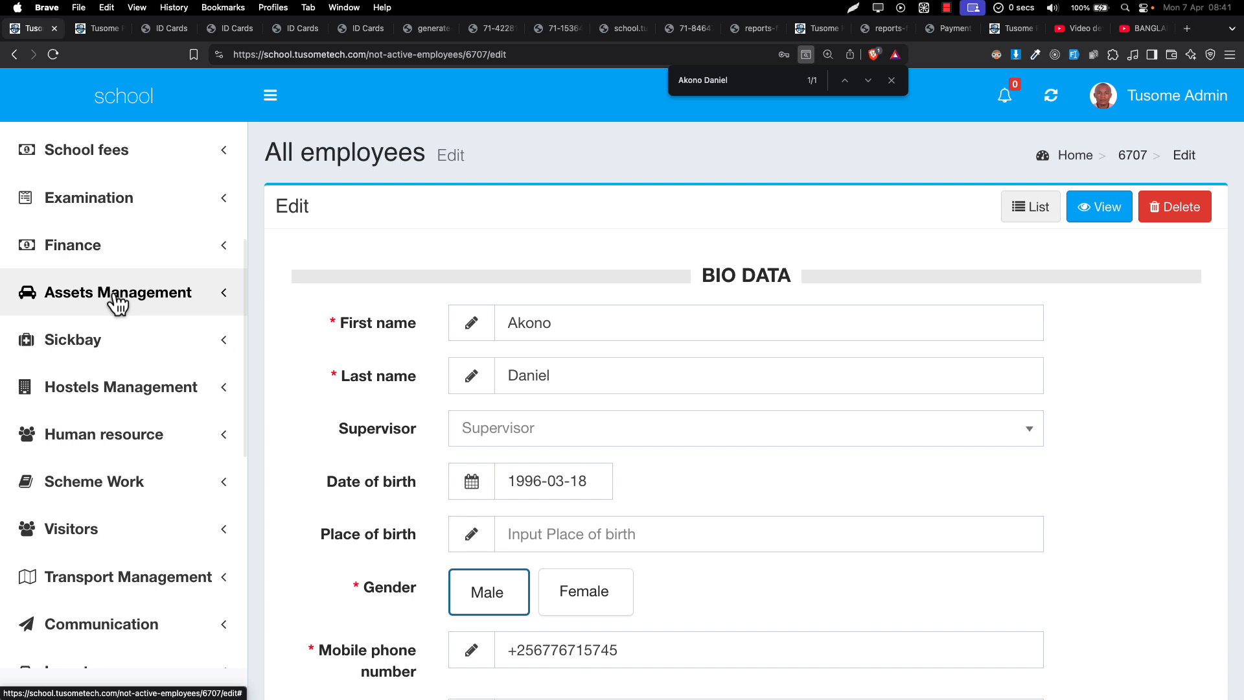
{"action": "scroll", "coordinate": [111, 439], "scroll_direction": "down", "scroll_amount": 1}
{"action": "key", "text": "ctrl+Left"}
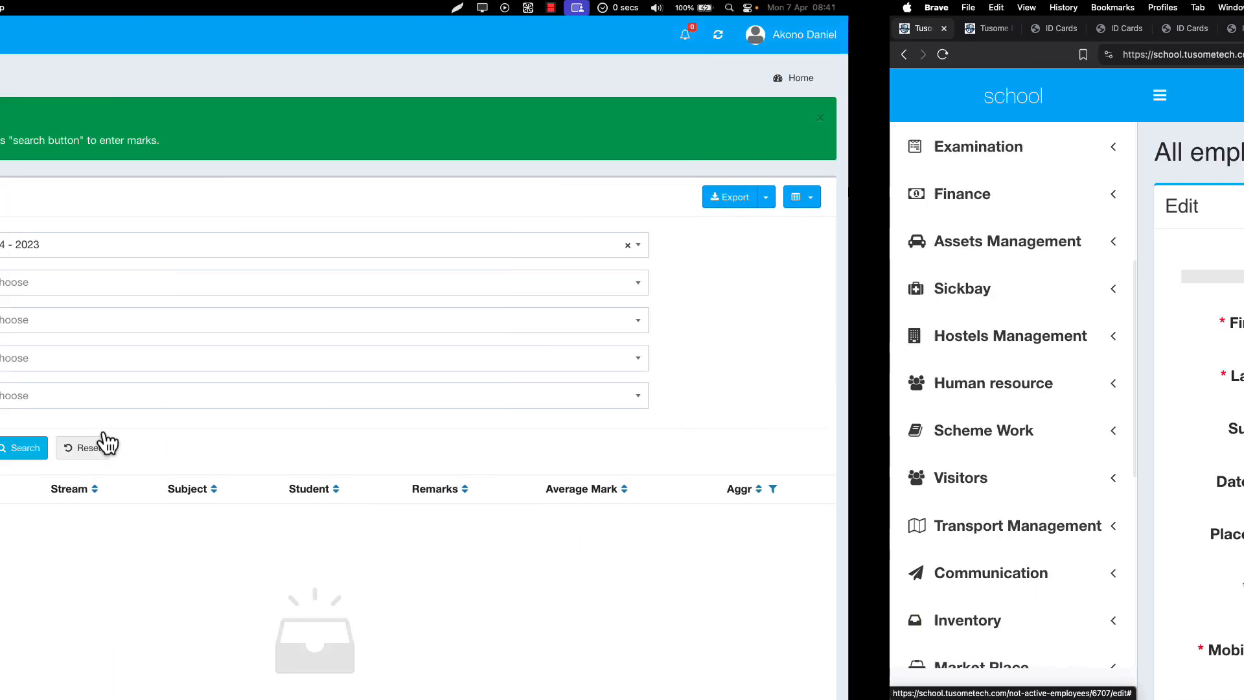
- Check the streams on offer without choosing one, and set the subject filter to Science - P.4 - 2023
{"action": "left_click", "coordinate": [436, 283]}
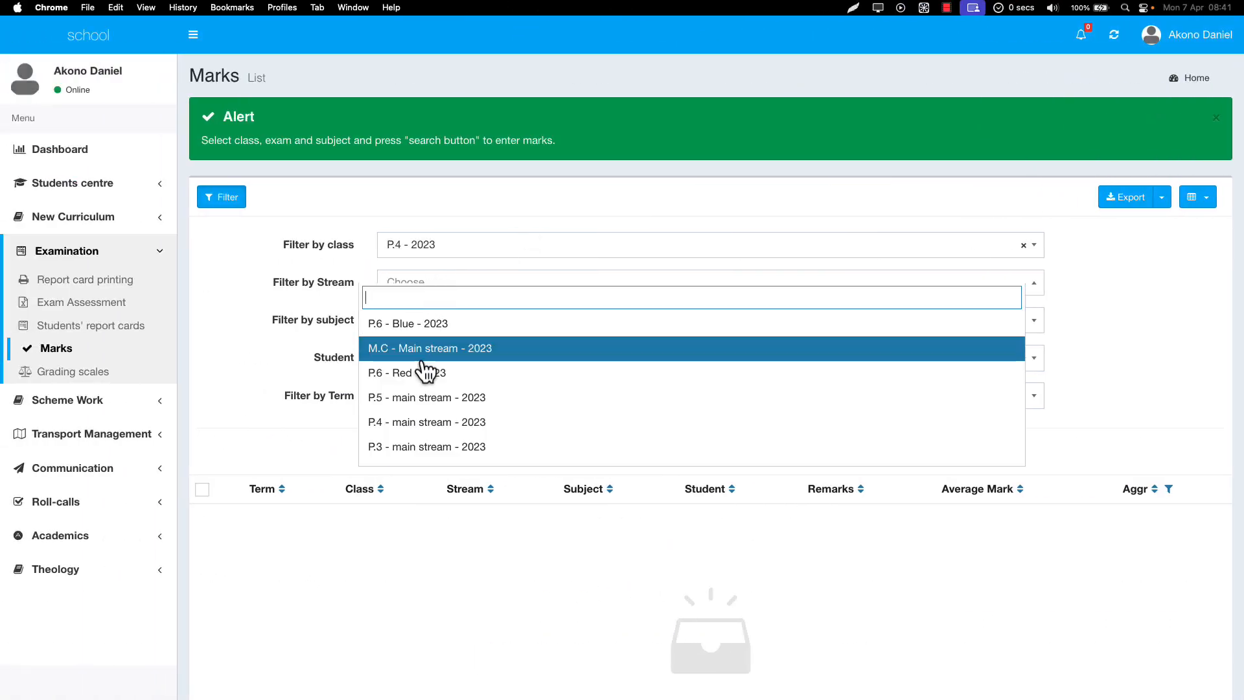
{"action": "left_click", "coordinate": [323, 316]}
{"action": "left_click", "coordinate": [410, 327]}
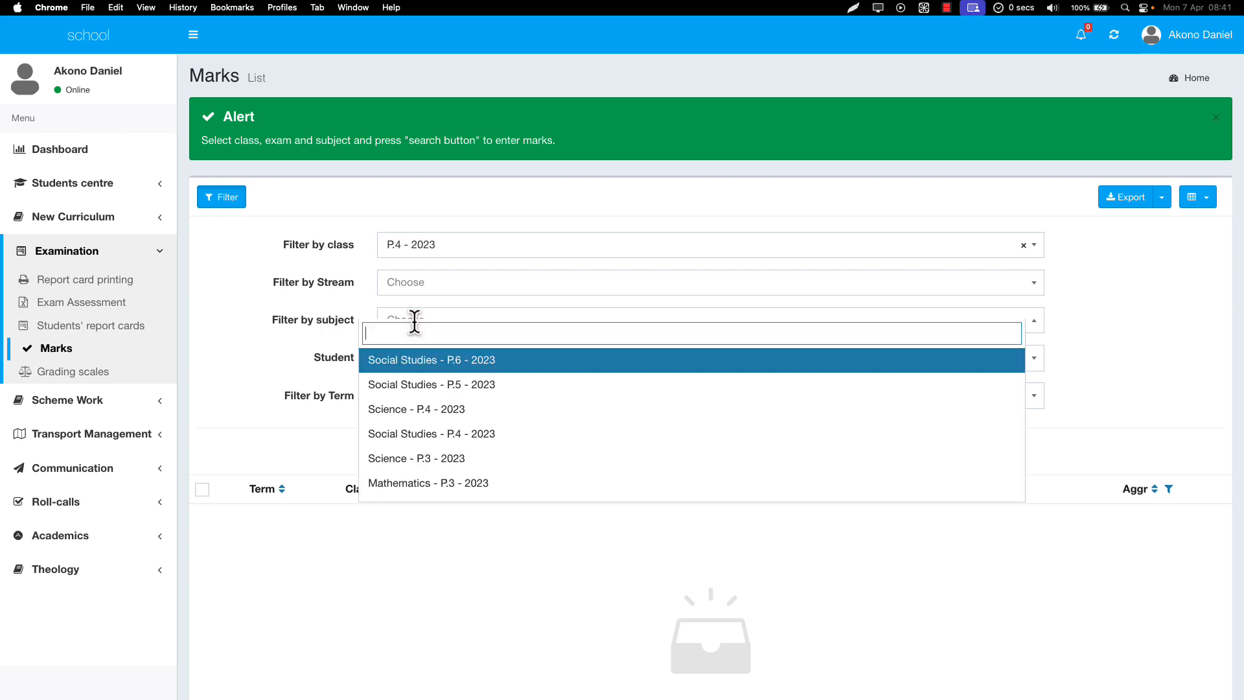
{"action": "scroll", "coordinate": [407, 410], "scroll_direction": "down", "scroll_amount": 1}
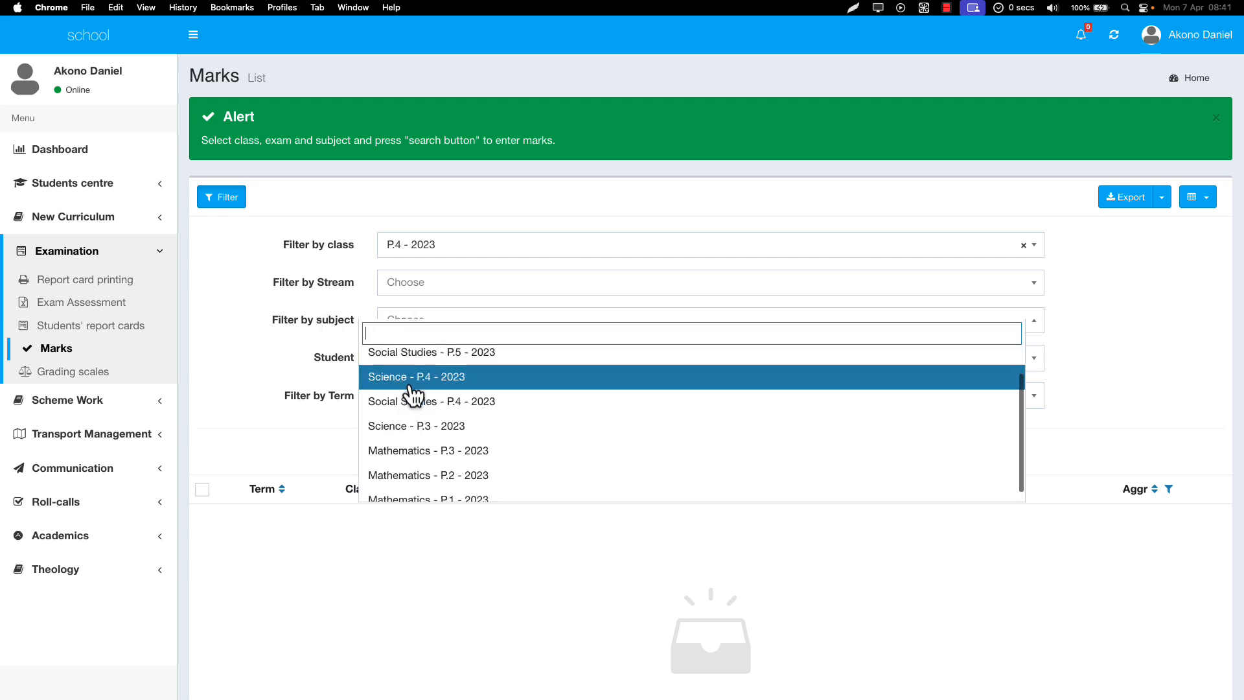
{"action": "left_click", "coordinate": [433, 385]}
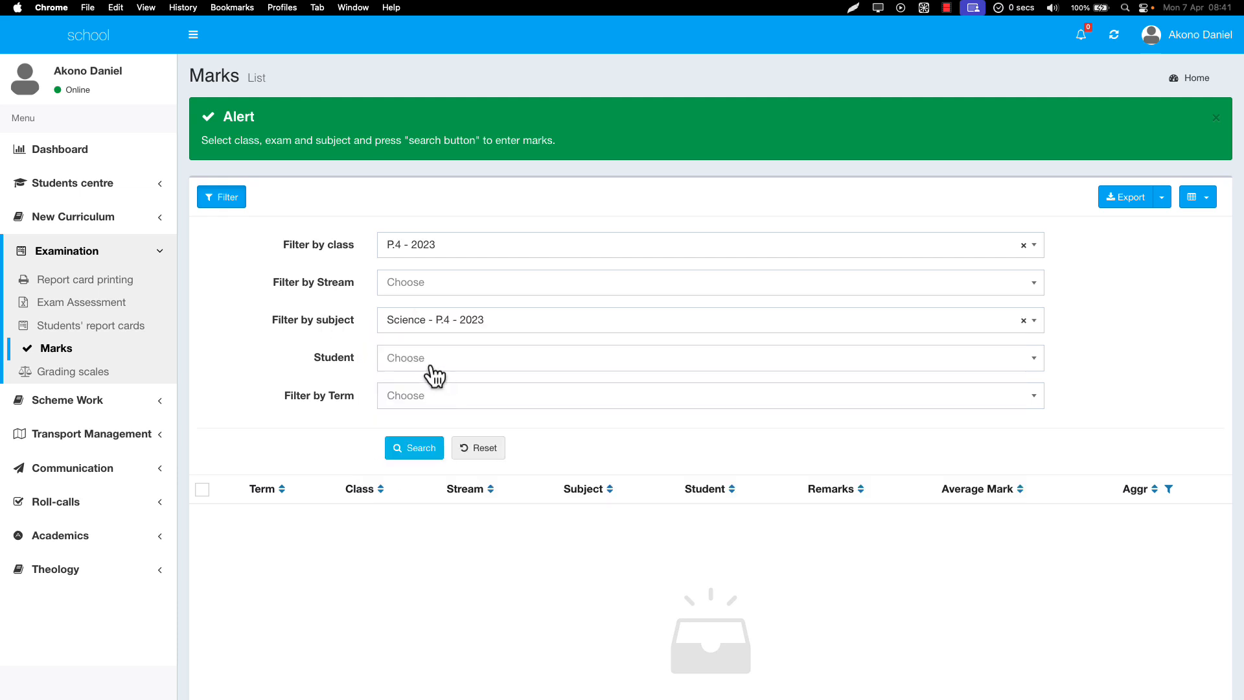
- Leave the student filter empty, set the term filter to 2 - 2023, and search for the matching mark records
{"action": "left_click", "coordinate": [433, 369]}
{"action": "left_click", "coordinate": [339, 364]}
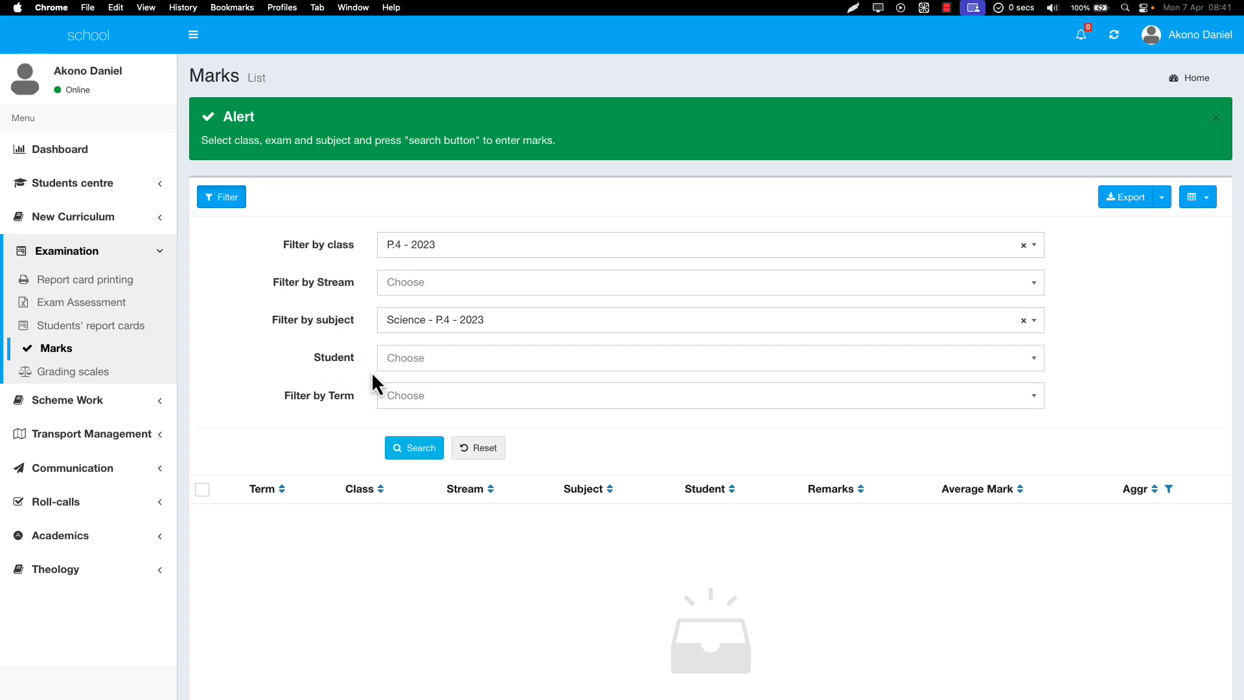
{"action": "left_click", "coordinate": [402, 399]}
{"action": "left_click", "coordinate": [397, 456]}
{"action": "left_click_drag", "start_coordinate": [229, 141], "coordinate": [504, 169]}
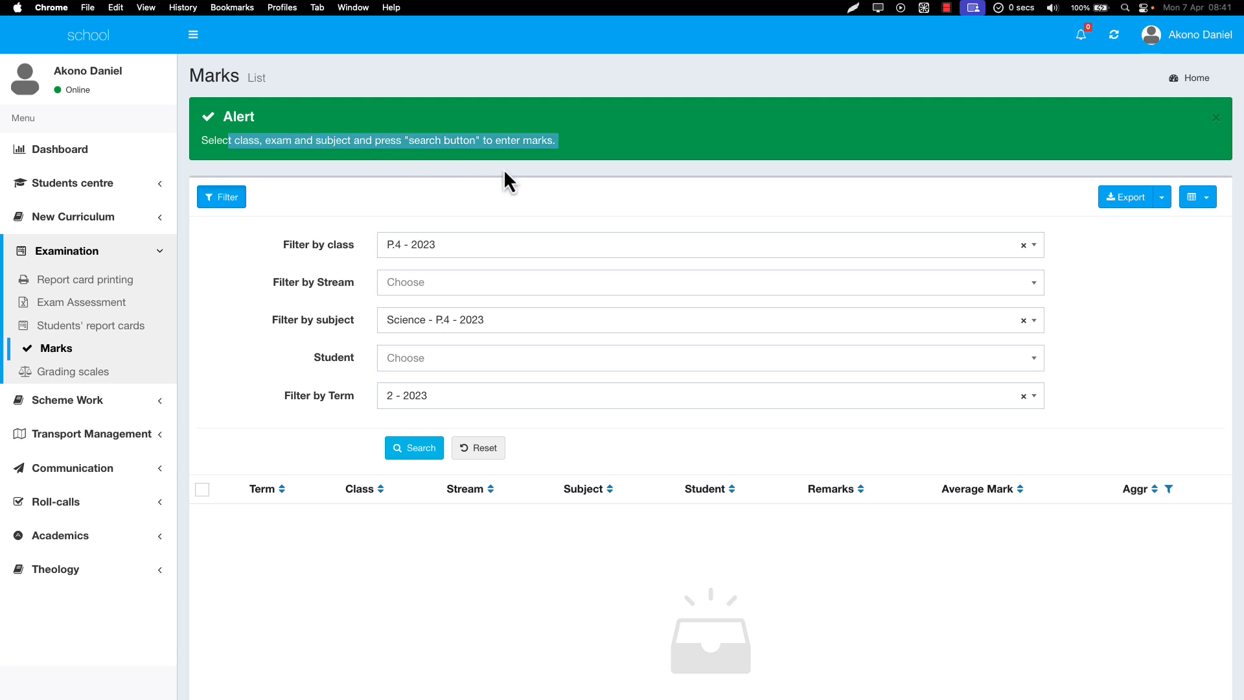
{"action": "left_click", "coordinate": [406, 450]}
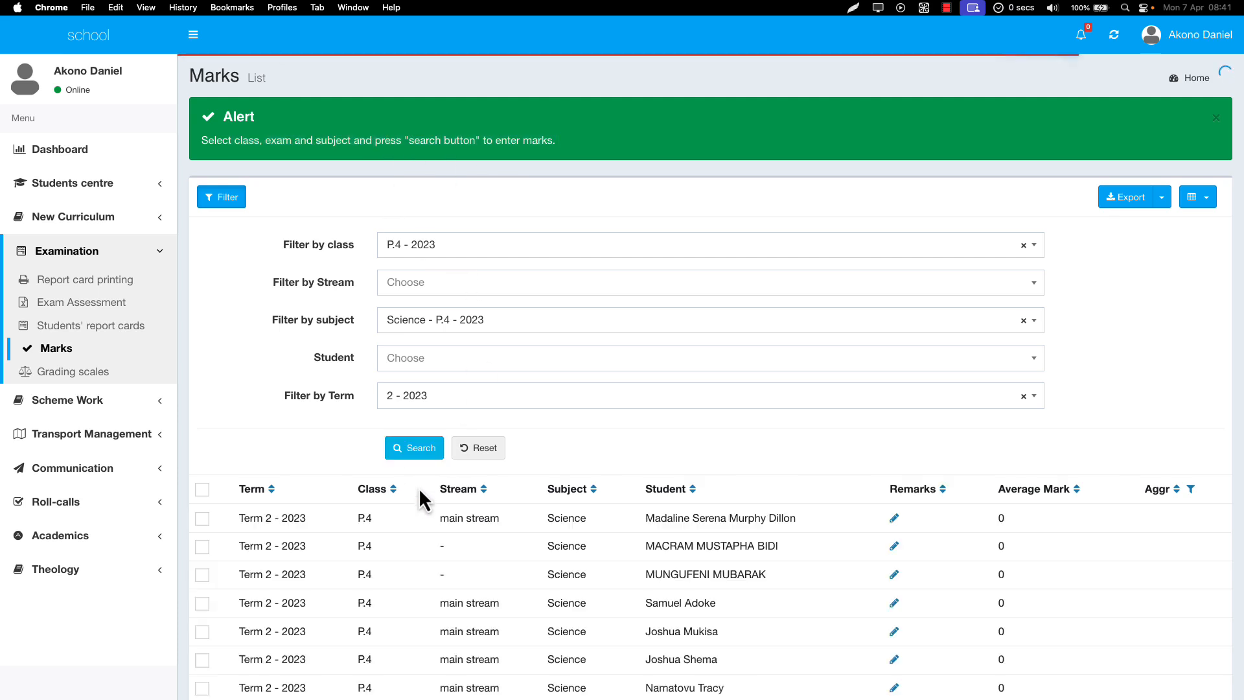
- Examine the Science mark records listed for the P.4 students from the first row to the last
{"action": "scroll", "coordinate": [419, 487], "scroll_direction": "down", "scroll_amount": 3}
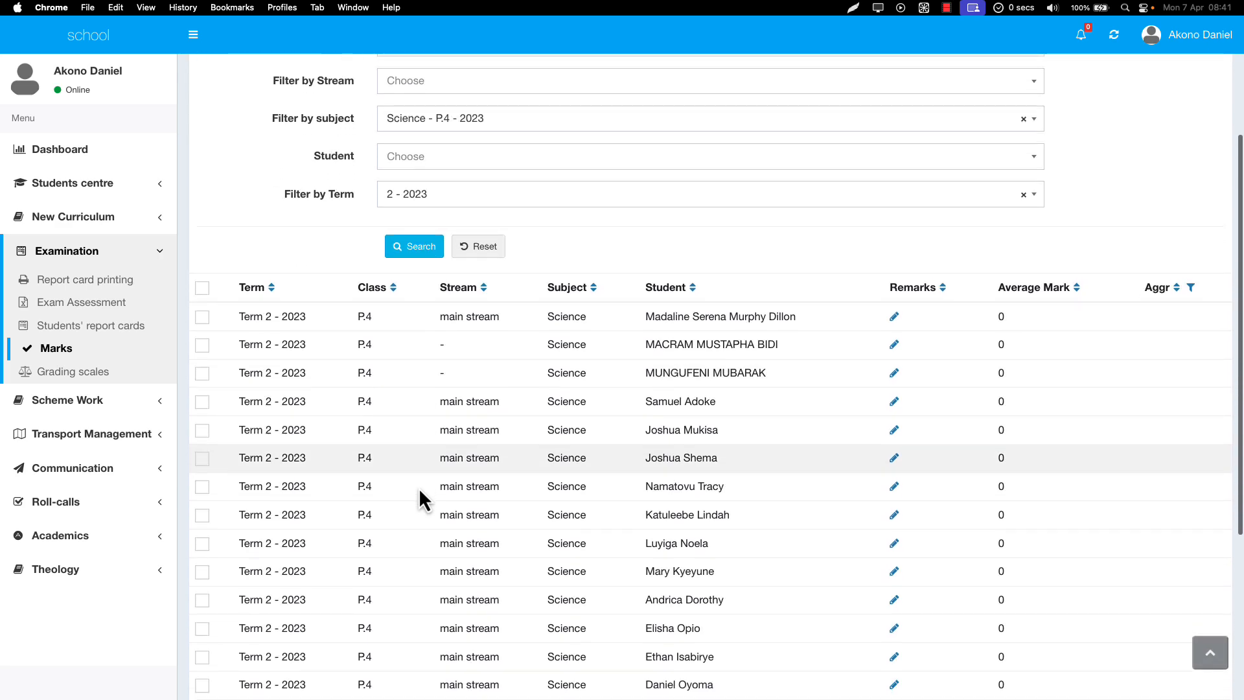
{"action": "scroll", "coordinate": [419, 490], "scroll_direction": "down", "scroll_amount": 1}
{"action": "scroll", "coordinate": [419, 487], "scroll_direction": "up", "scroll_amount": 4}
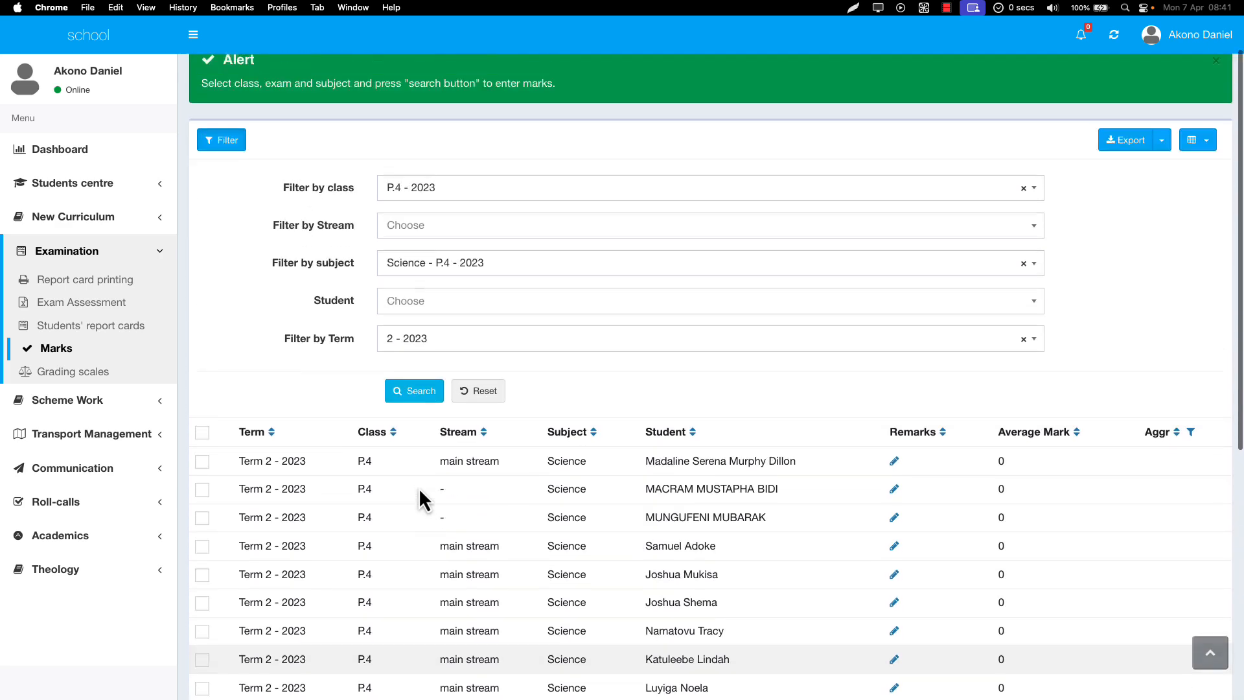
{"action": "scroll", "coordinate": [583, 426], "scroll_direction": "down", "scroll_amount": 4}
{"action": "scroll", "coordinate": [583, 427], "scroll_direction": "down", "scroll_amount": 4}
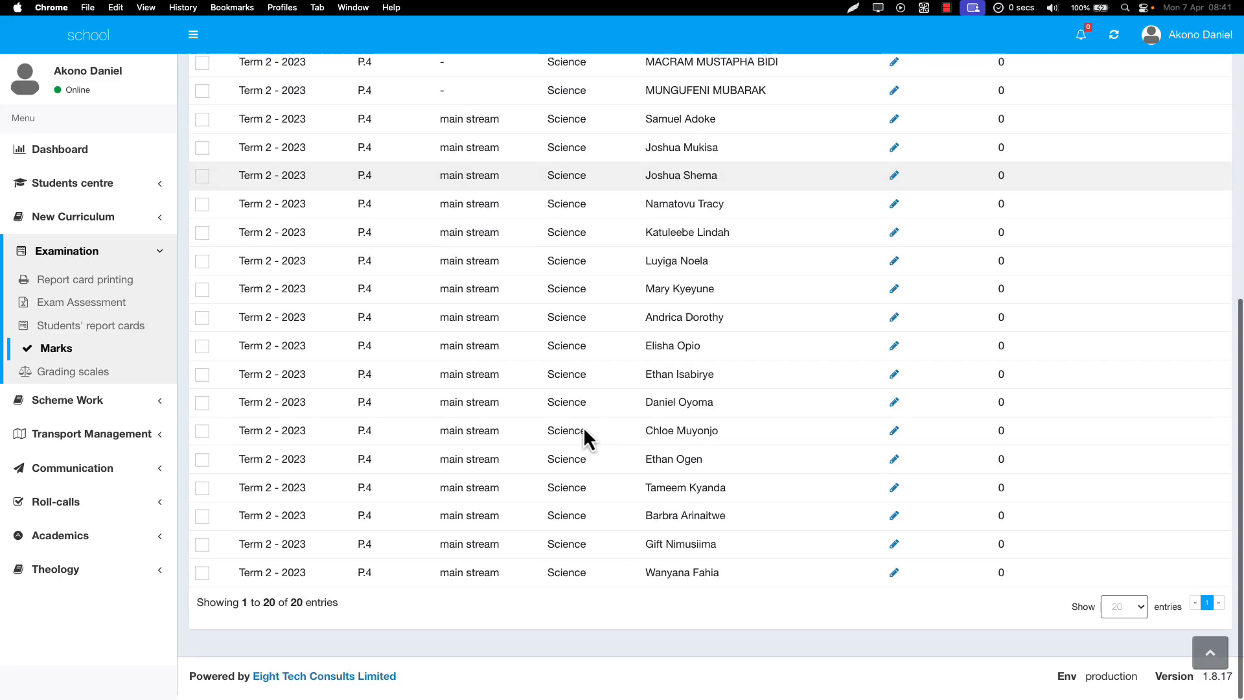
{"action": "scroll", "coordinate": [583, 427], "scroll_direction": "up", "scroll_amount": 8}
{"action": "scroll", "coordinate": [583, 426], "scroll_direction": "down", "scroll_amount": 5}
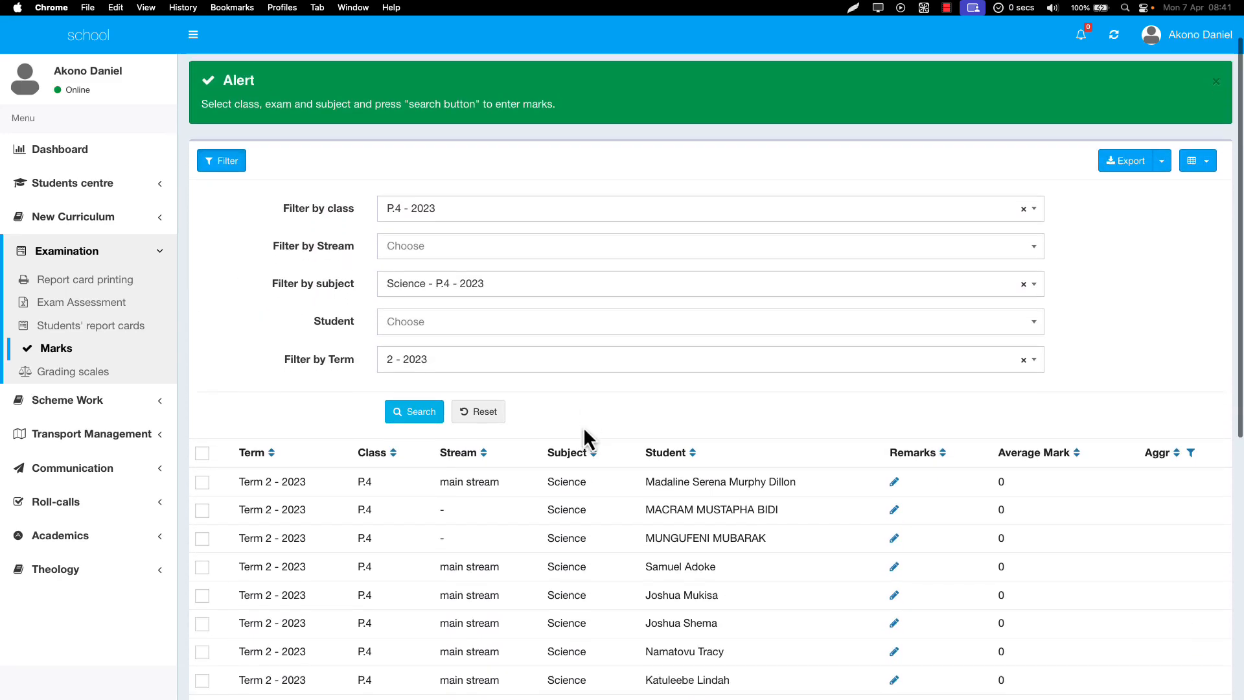
{"action": "scroll", "coordinate": [585, 429], "scroll_direction": "down", "scroll_amount": 3}
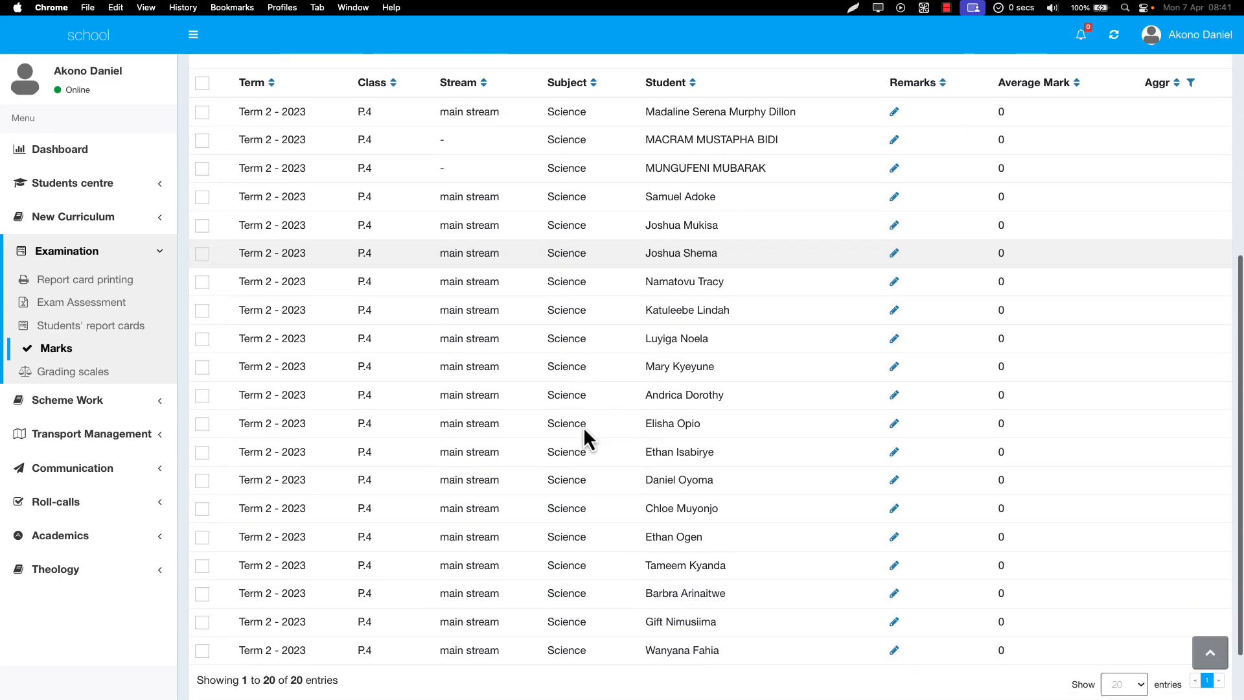
- Enlarge the page and highlight the labels of the subject and term filters above the mark records
{"action": "key", "text": "super+equal"}
{"action": "key", "text": "super+equal"}
{"action": "key", "text": "super+equal"}
{"action": "scroll", "coordinate": [580, 436], "scroll_direction": "up", "scroll_amount": 3}
{"action": "scroll", "coordinate": [581, 436], "scroll_direction": "up", "scroll_amount": 5}
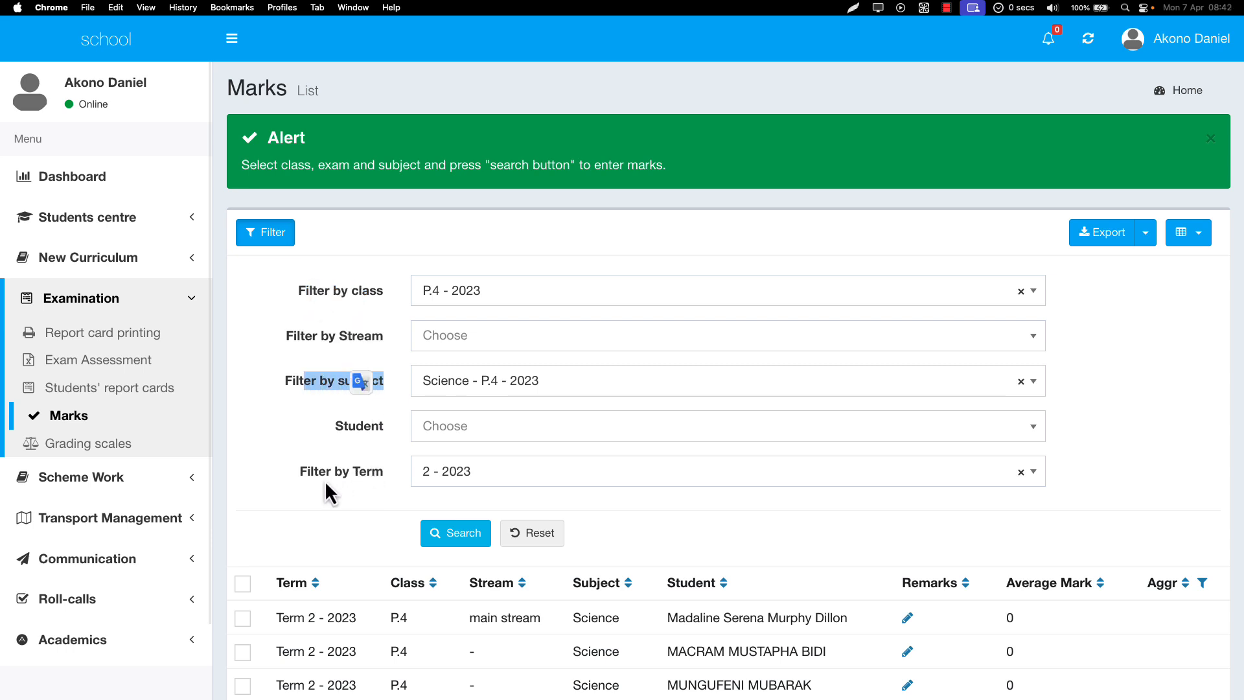
{"action": "left_click_drag", "start_coordinate": [324, 480], "coordinate": [363, 480]}
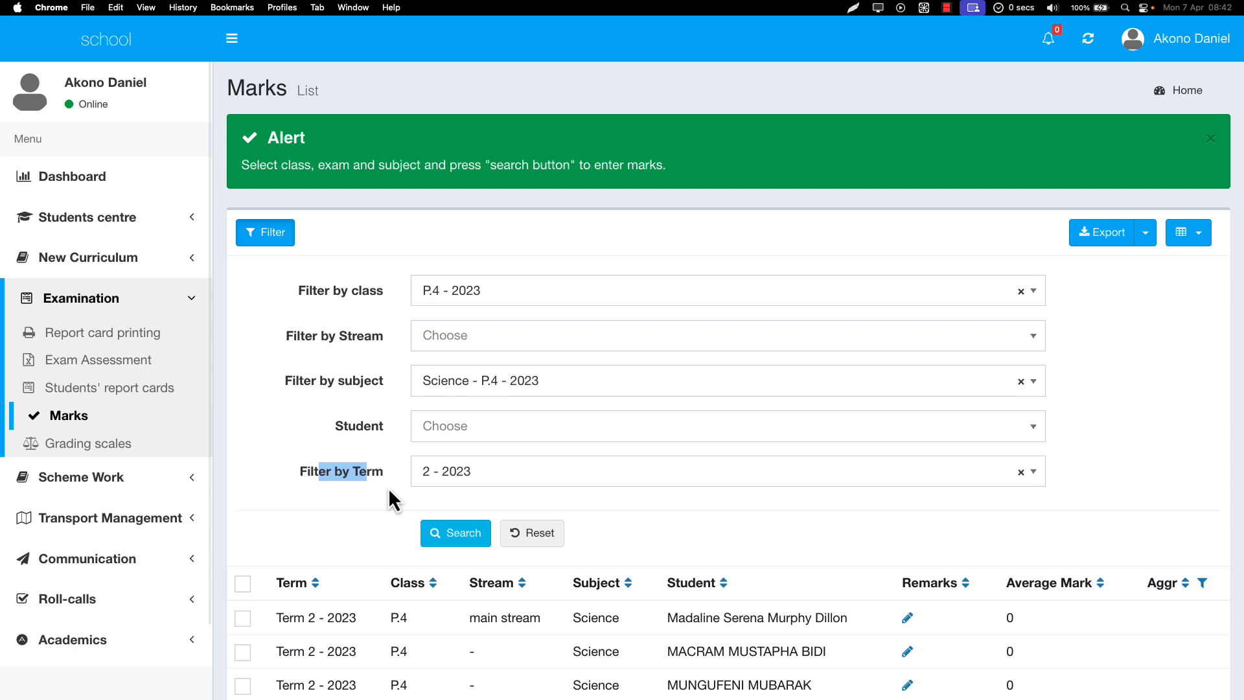
{"action": "scroll", "coordinate": [387, 487], "scroll_direction": "down", "scroll_amount": 1}
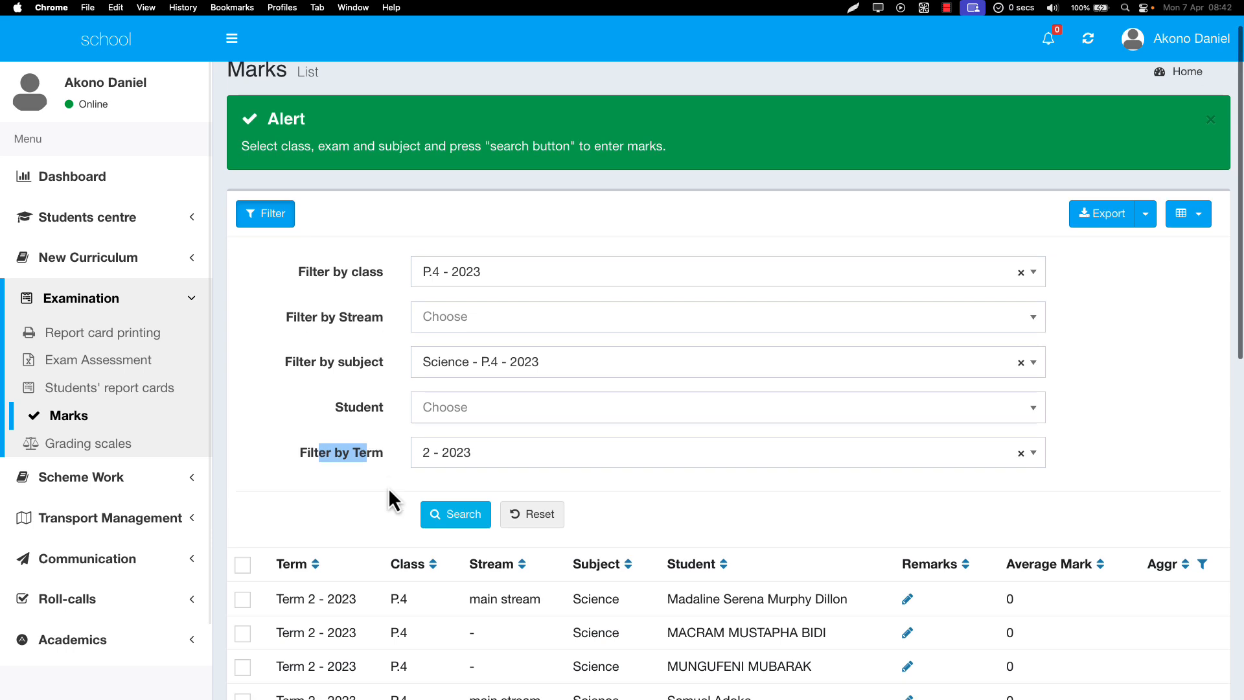
- Enlarge the page to 200% and review the chosen filters and the first student rows of the Marks list
{"action": "key", "text": "super+equal"}
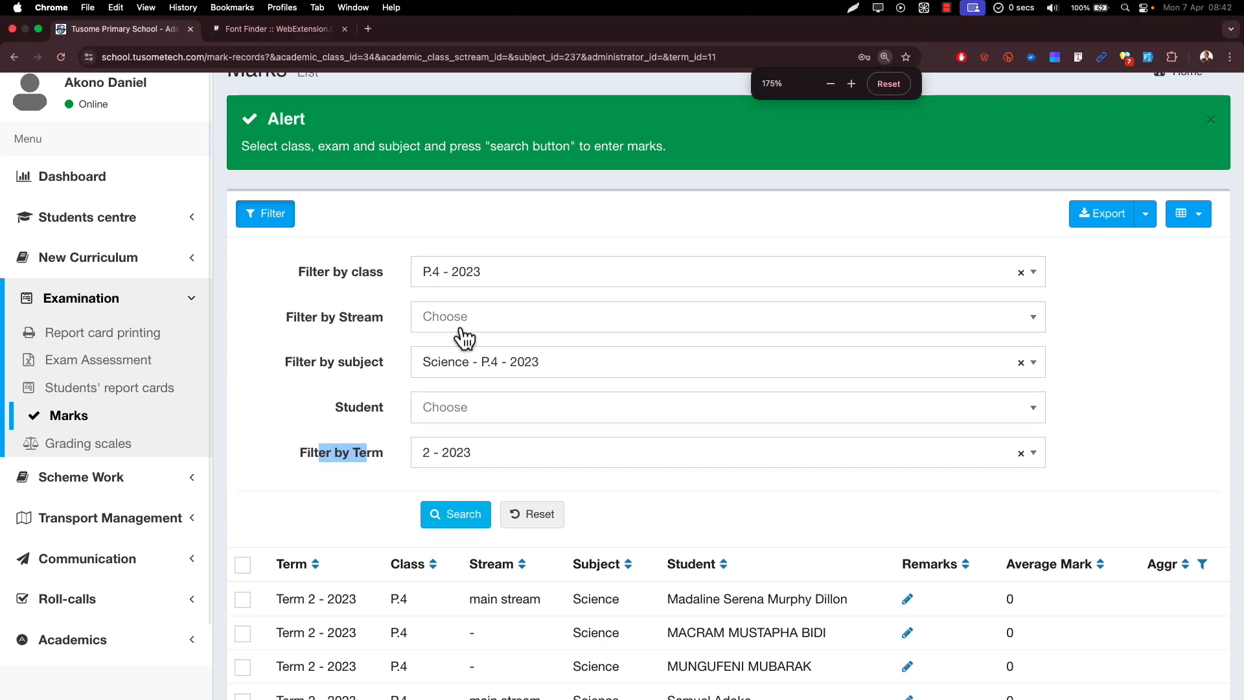
{"action": "left_click", "coordinate": [627, 359]}
{"action": "left_click", "coordinate": [663, 269]}
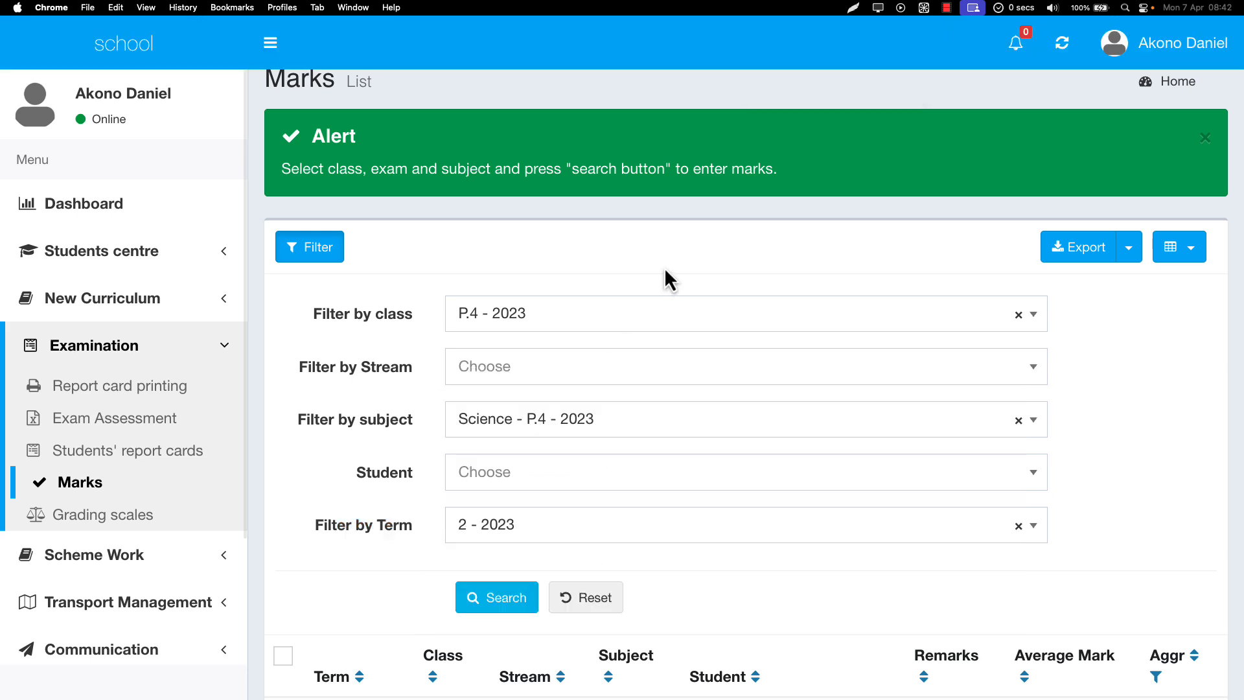
{"action": "key", "text": "super+equal"}
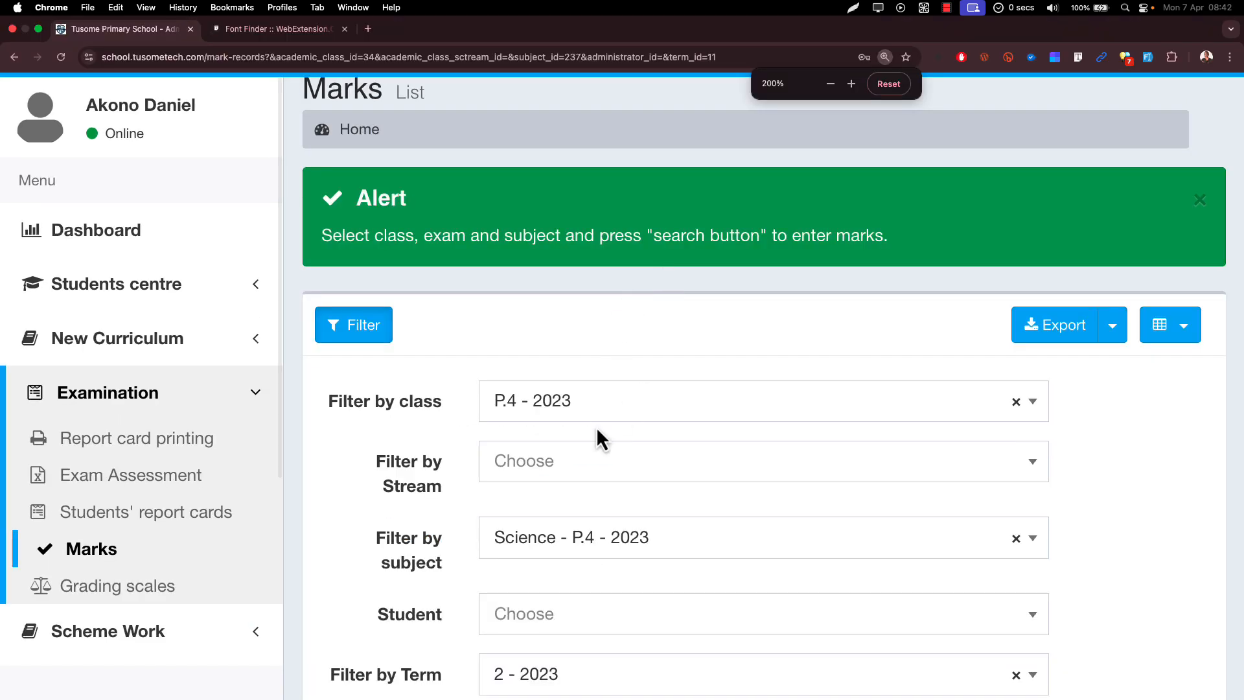
{"action": "scroll", "coordinate": [597, 431], "scroll_direction": "down", "scroll_amount": 2}
{"action": "scroll", "coordinate": [597, 433], "scroll_direction": "down", "scroll_amount": 6}
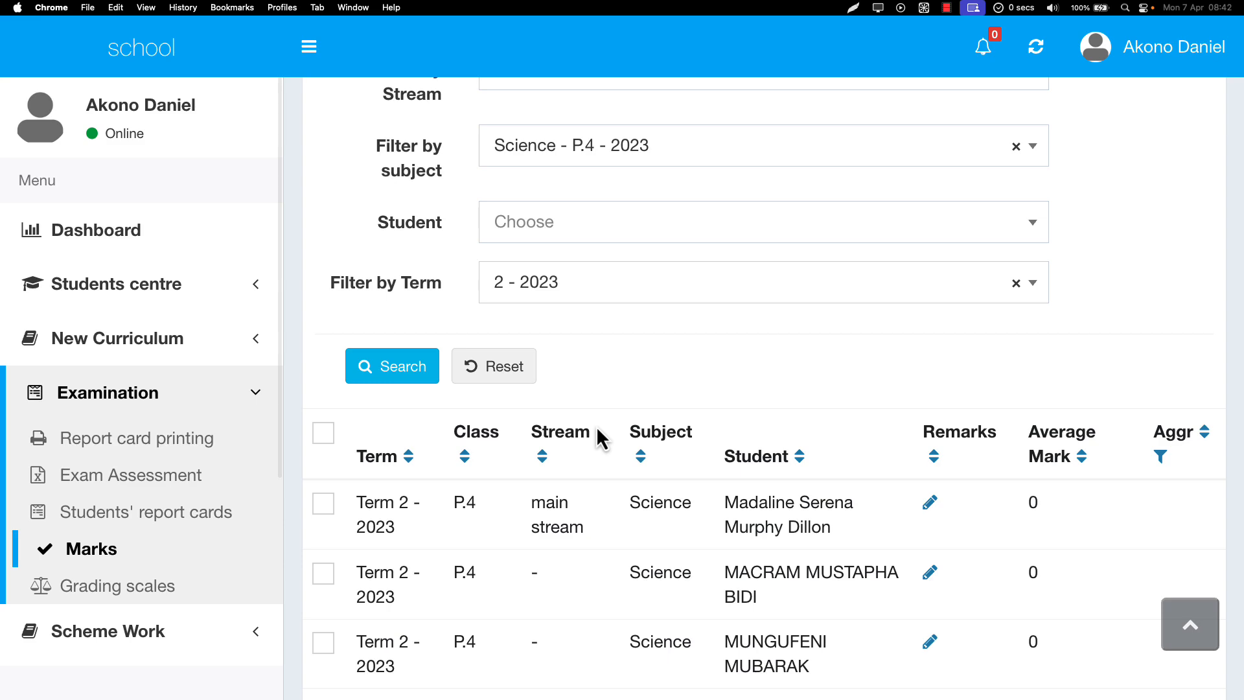
{"action": "key", "text": "ctrl+Right"}
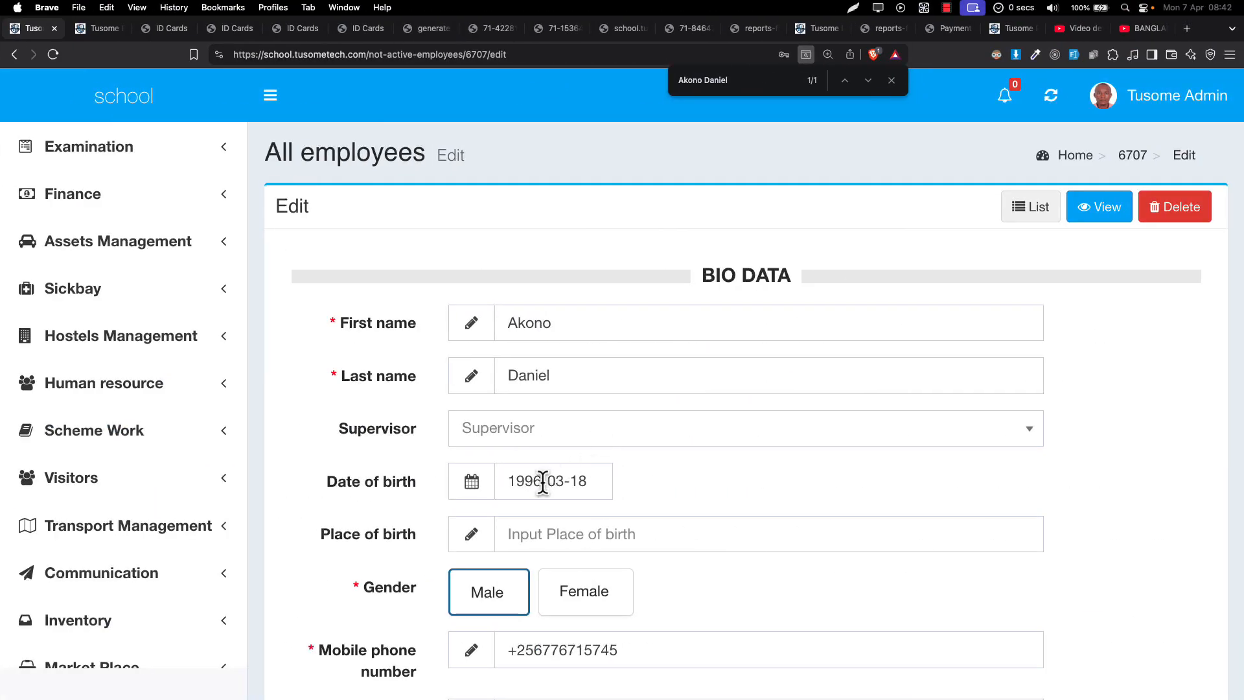
{"action": "scroll", "coordinate": [543, 483], "scroll_direction": "down", "scroll_amount": 1}
{"action": "scroll", "coordinate": [543, 483], "scroll_direction": "down", "scroll_amount": 4}
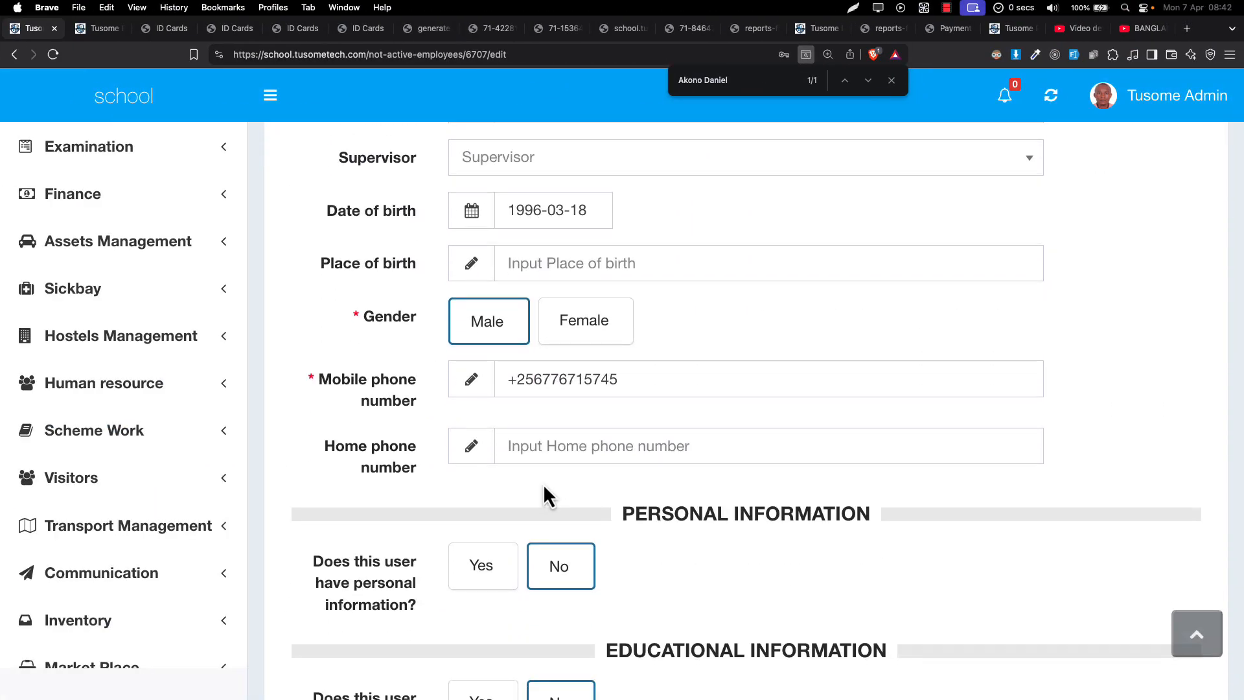
{"action": "key", "text": "ctrl+Left"}
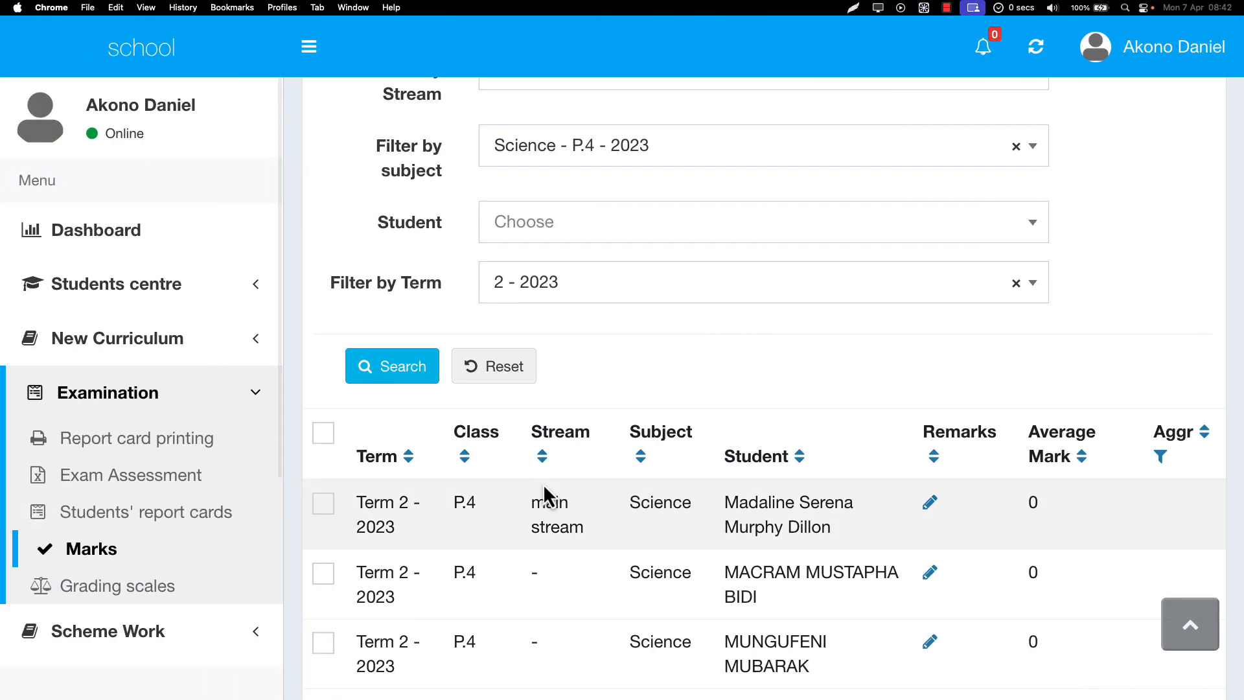
{"action": "mouse_move", "coordinate": [908, 13]}
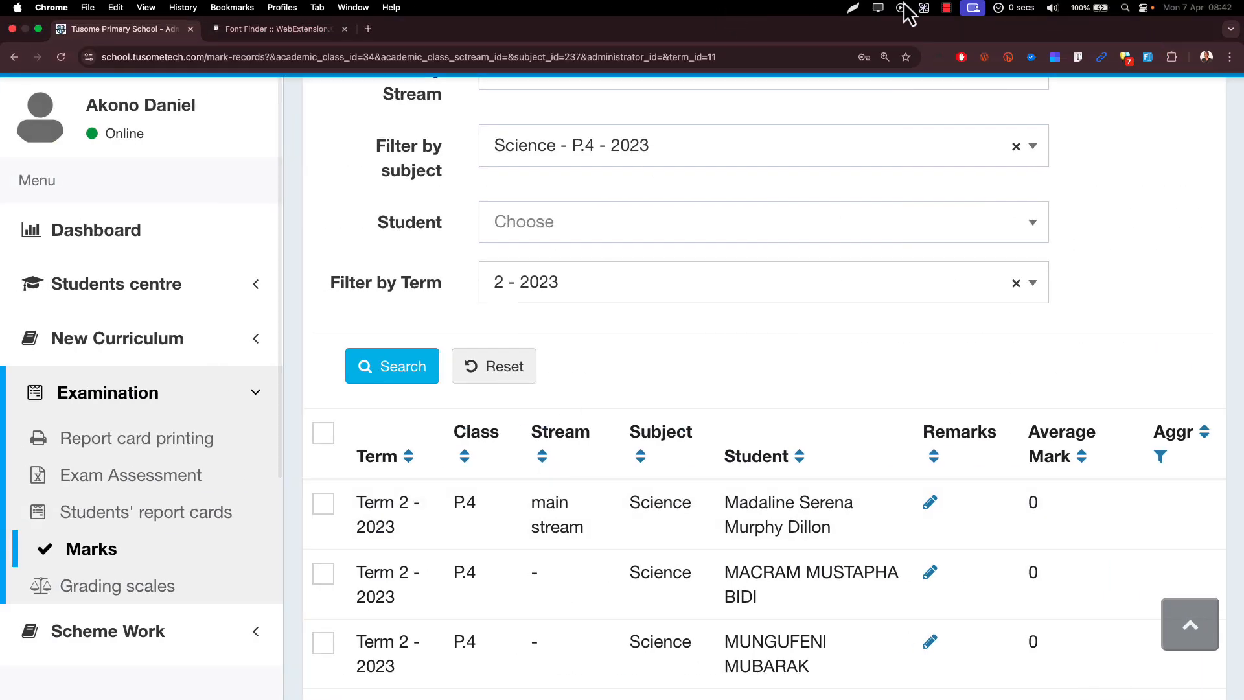